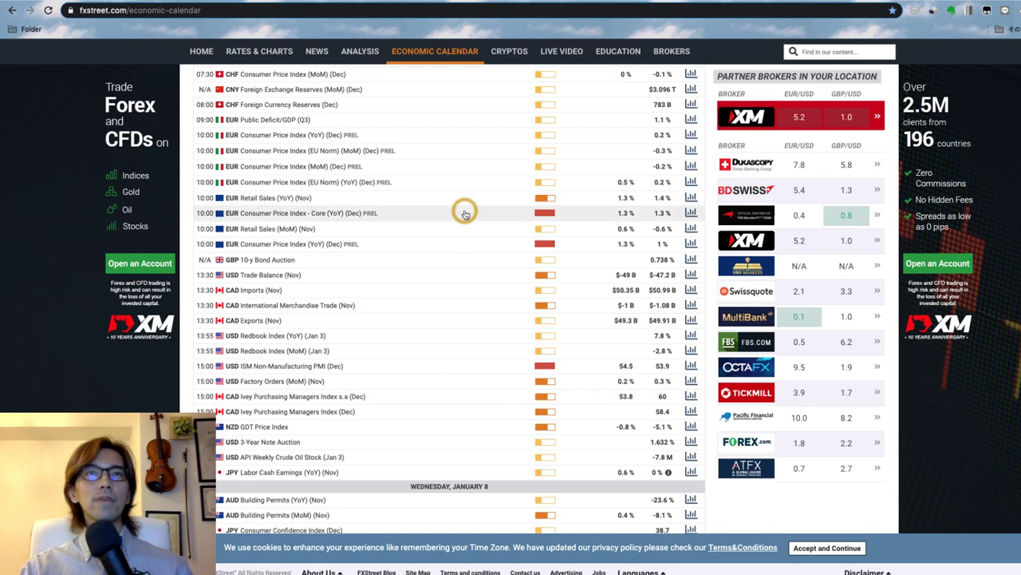
pyautogui.scroll(1, 465, 214)
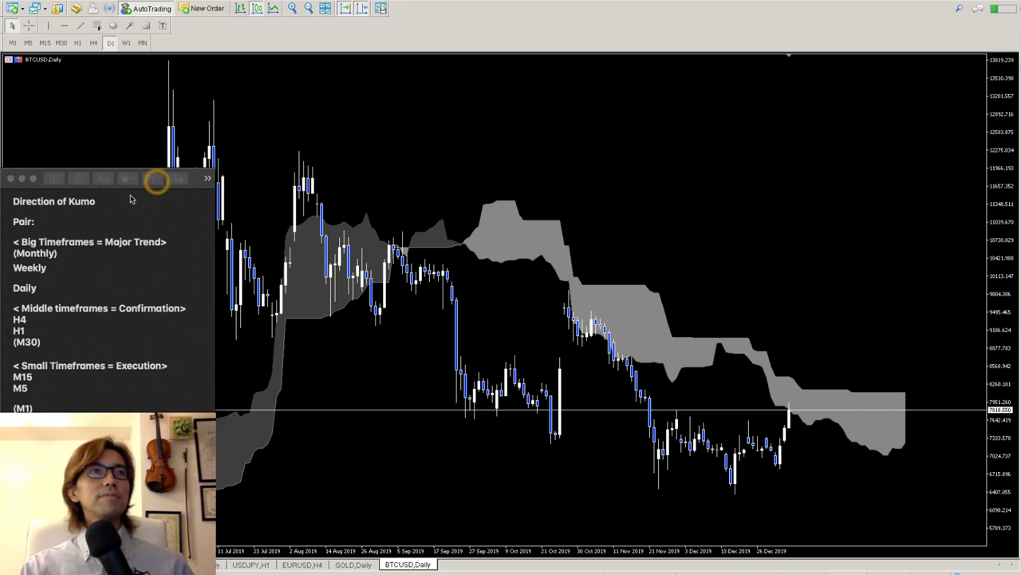
# Enter BTCUSD as the pair in the Direction of Kumo note
pyautogui.click(111, 219)
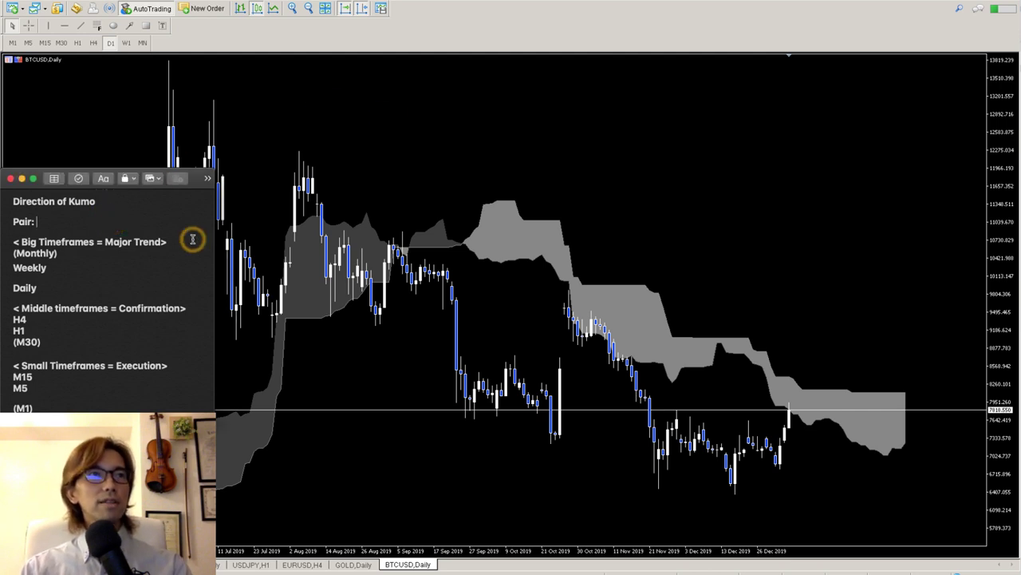
pyautogui.write('BT')
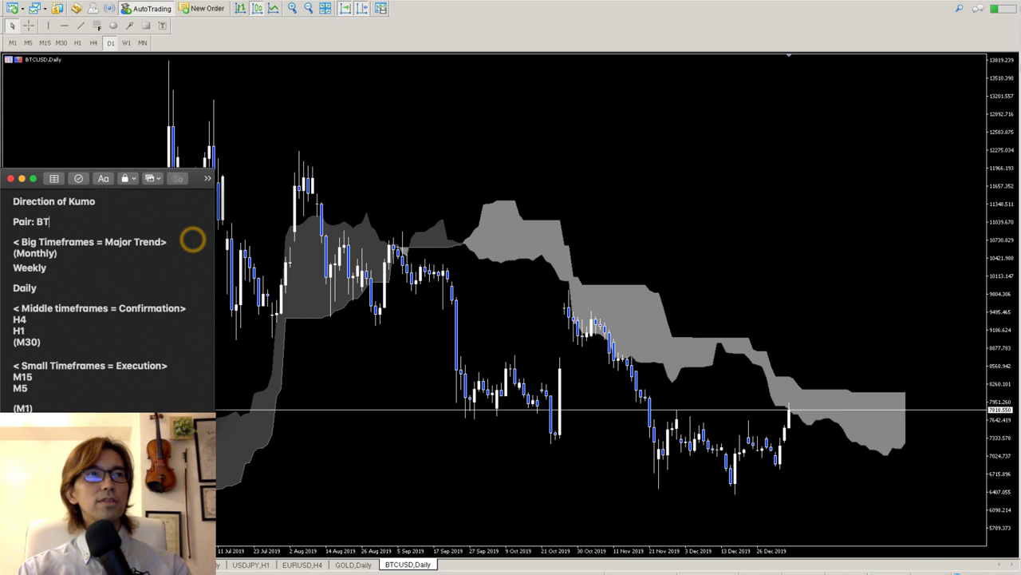
pyautogui.write('CUSD')
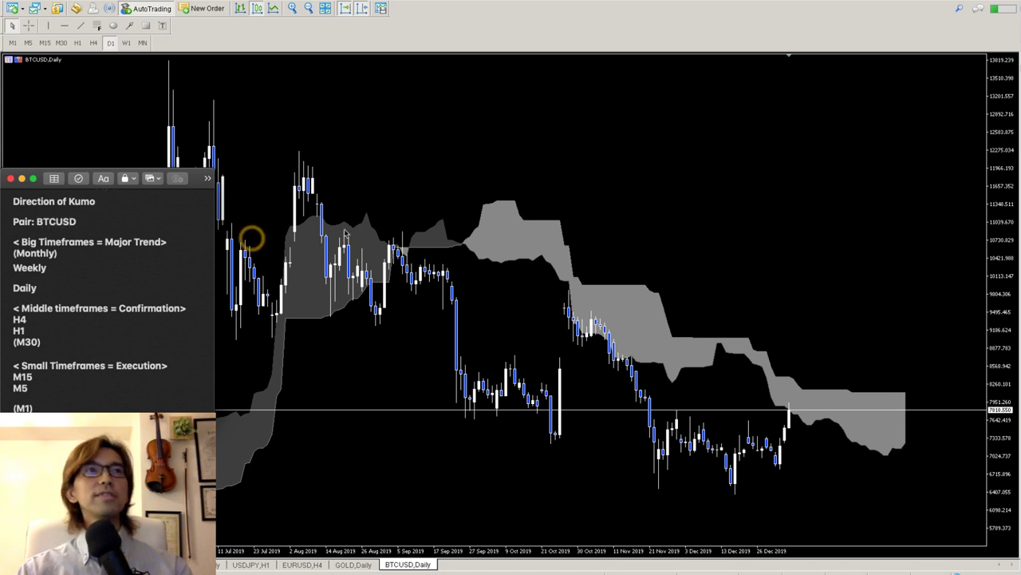
# Show the BTCUSD chart on the monthly timeframe, enlarging the candles and compressing the price scale slightly
pyautogui.click(143, 43)
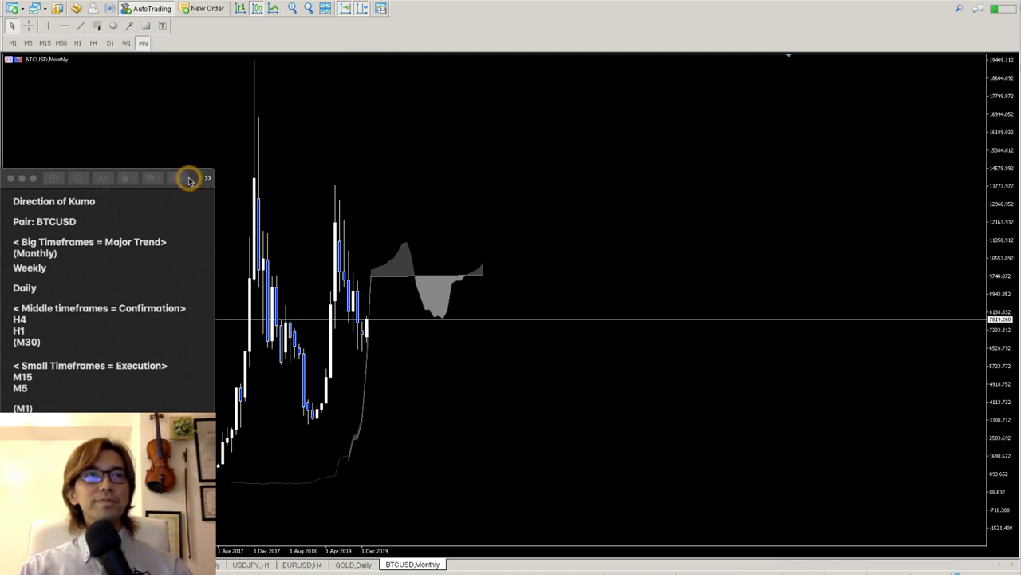
pyautogui.click(293, 8)
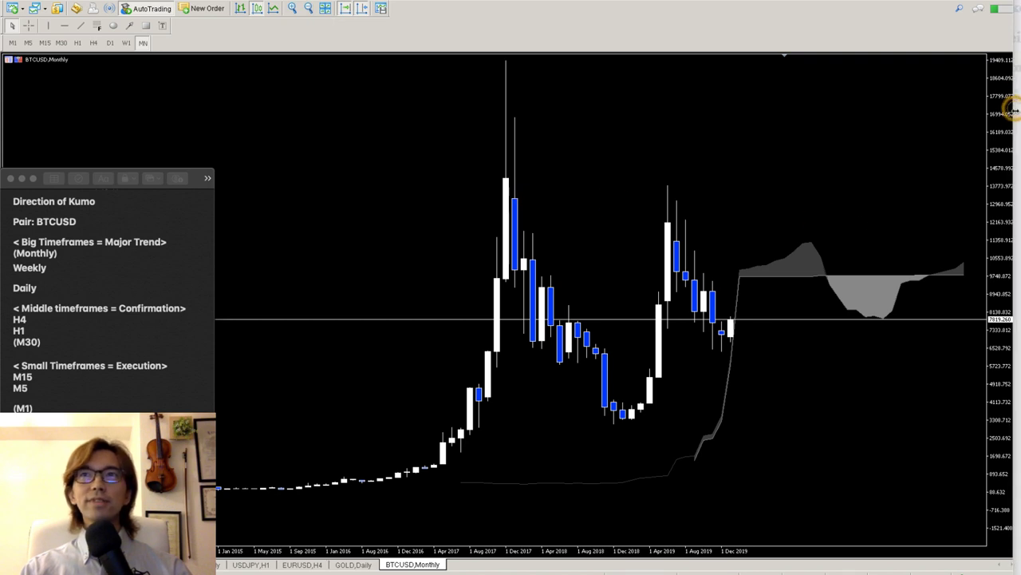
pyautogui.moveTo(1017, 126); pyautogui.dragTo(1007, 178)
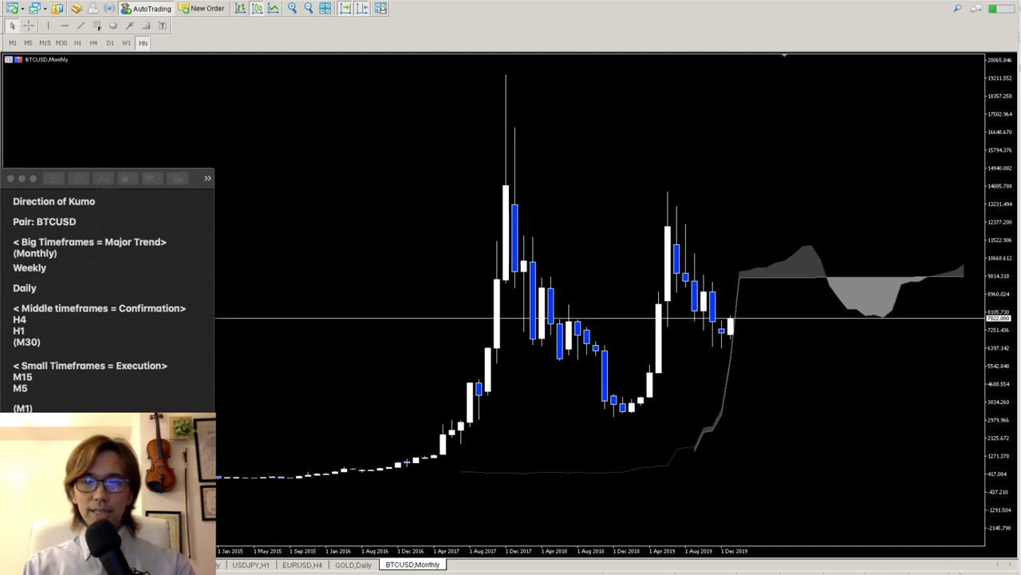
# Draw a red rectangle around the future Kumo cloud on the monthly BTCUSD chart
pyautogui.click(894, 399)
pyautogui.click(801, 223)
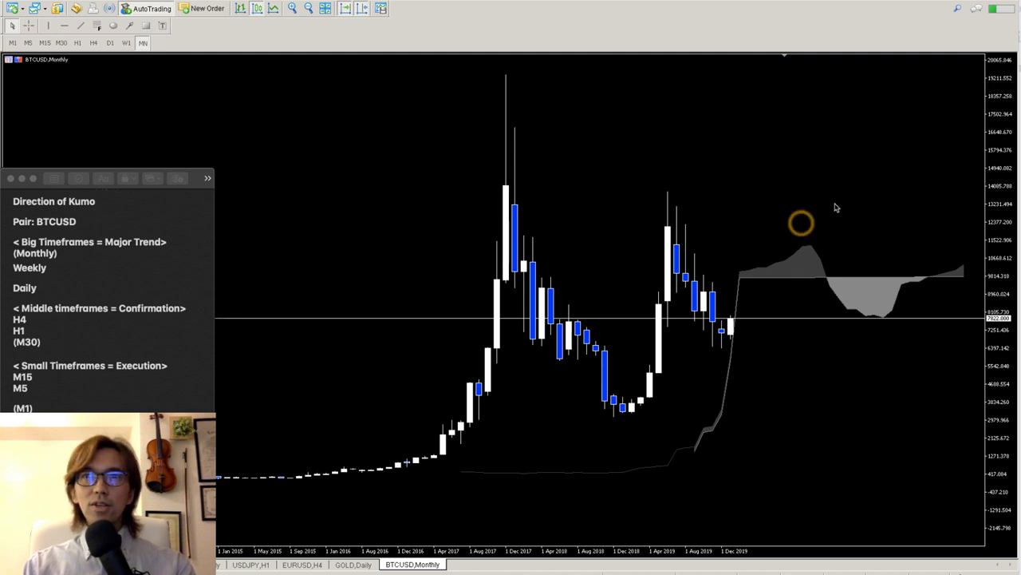
pyautogui.click(717, 297)
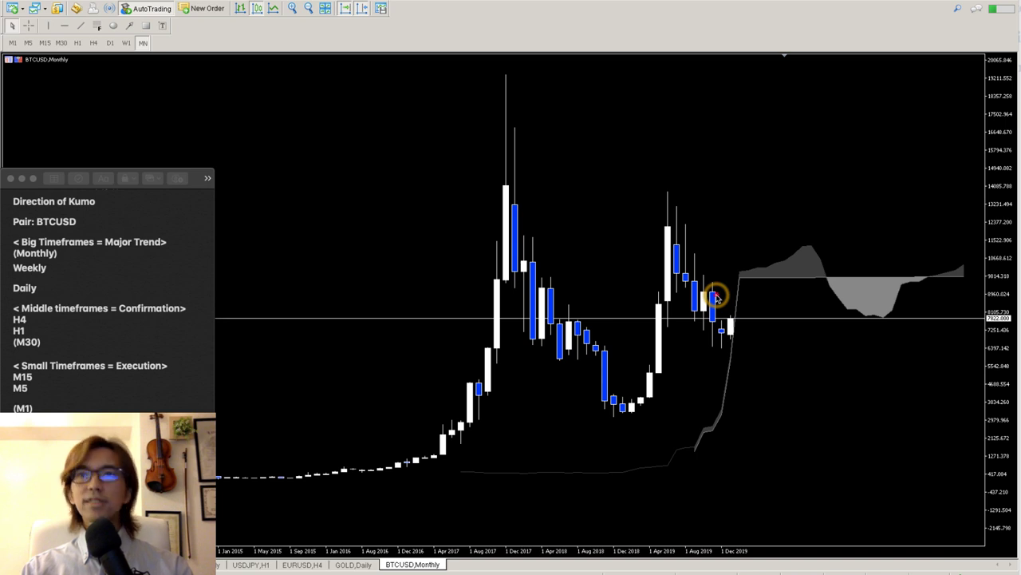
pyautogui.moveTo(714, 223); pyautogui.dragTo(720, 326)
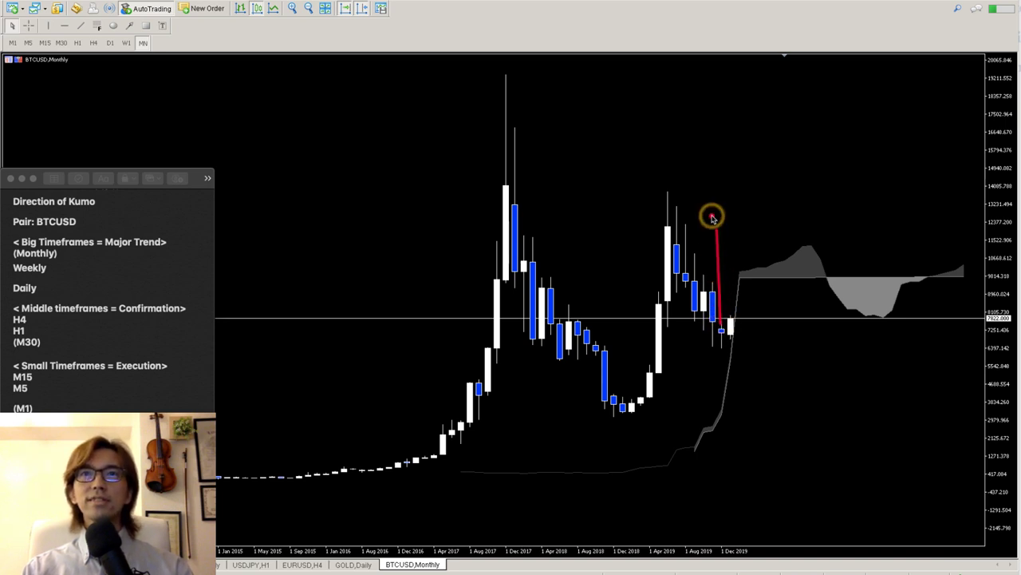
pyautogui.moveTo(713, 217)
pyautogui.mouseDown()
pyautogui.moveTo(715, 230)
pyautogui.moveTo(979, 237)
pyautogui.mouseUp()
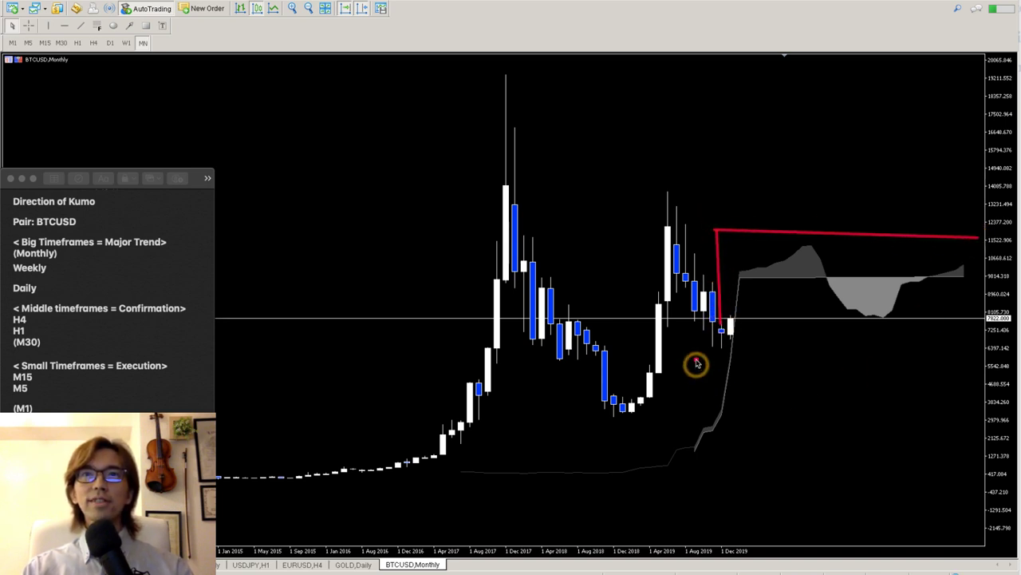
pyautogui.moveTo(722, 327)
pyautogui.mouseDown()
pyautogui.moveTo(944, 335)
pyautogui.moveTo(981, 326)
pyautogui.mouseUp()
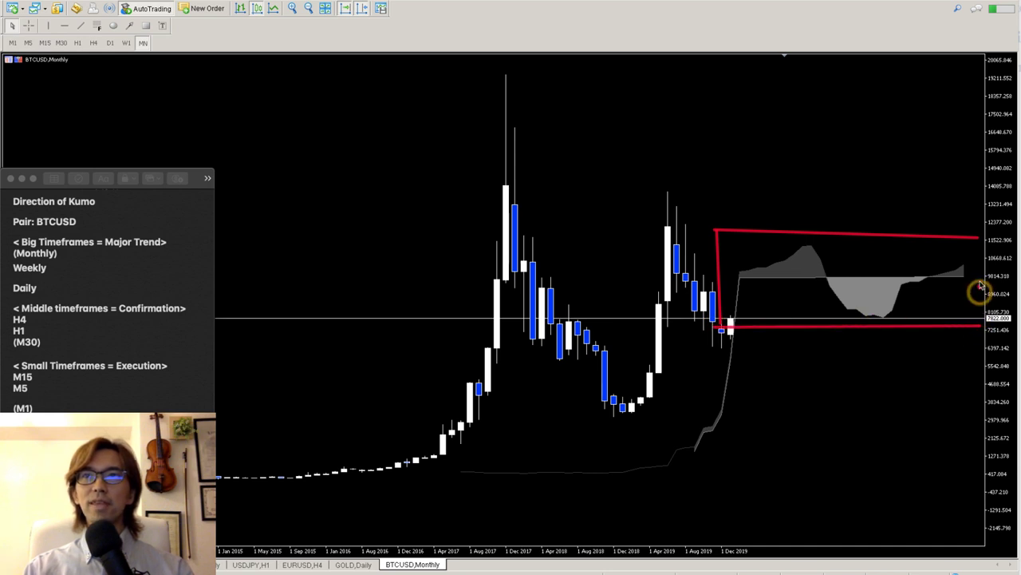
pyautogui.moveTo(975, 236); pyautogui.dragTo(975, 325)
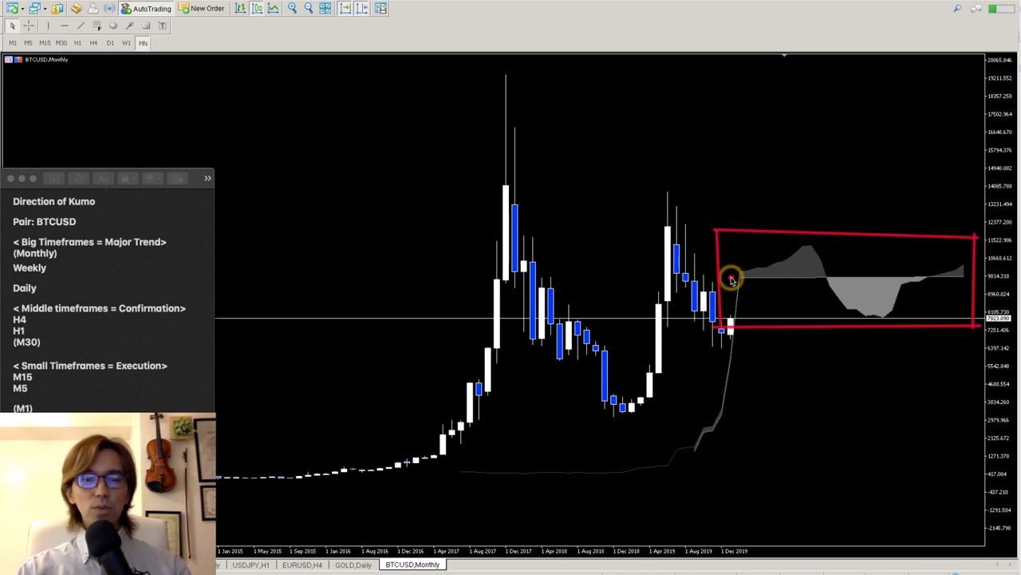
# Draw red arrows for the sideways, upward and downward directions on the monthly chart, and clear all the markup
pyautogui.moveTo(688, 277); pyautogui.dragTo(994, 275)
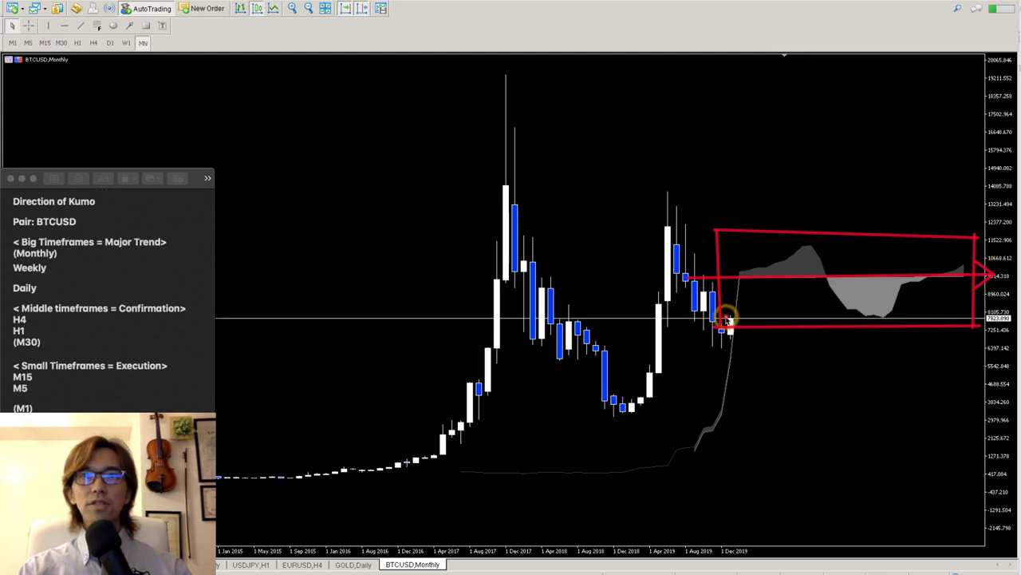
pyautogui.moveTo(723, 321); pyautogui.dragTo(818, 185)
pyautogui.moveTo(728, 321); pyautogui.dragTo(811, 409)
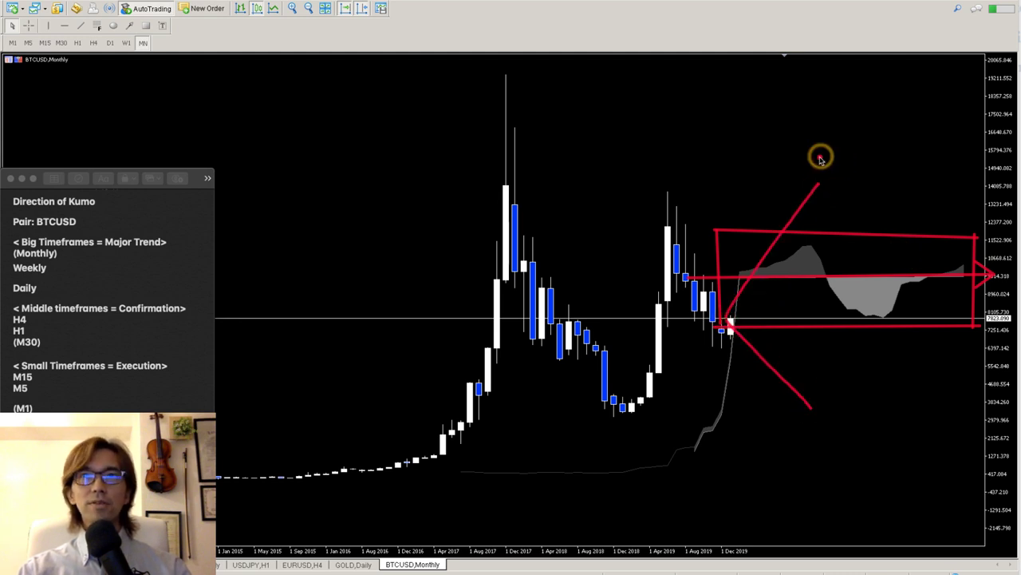
pyautogui.moveTo(802, 184)
pyautogui.mouseDown()
pyautogui.moveTo(817, 183)
pyautogui.moveTo(819, 195)
pyautogui.mouseUp()
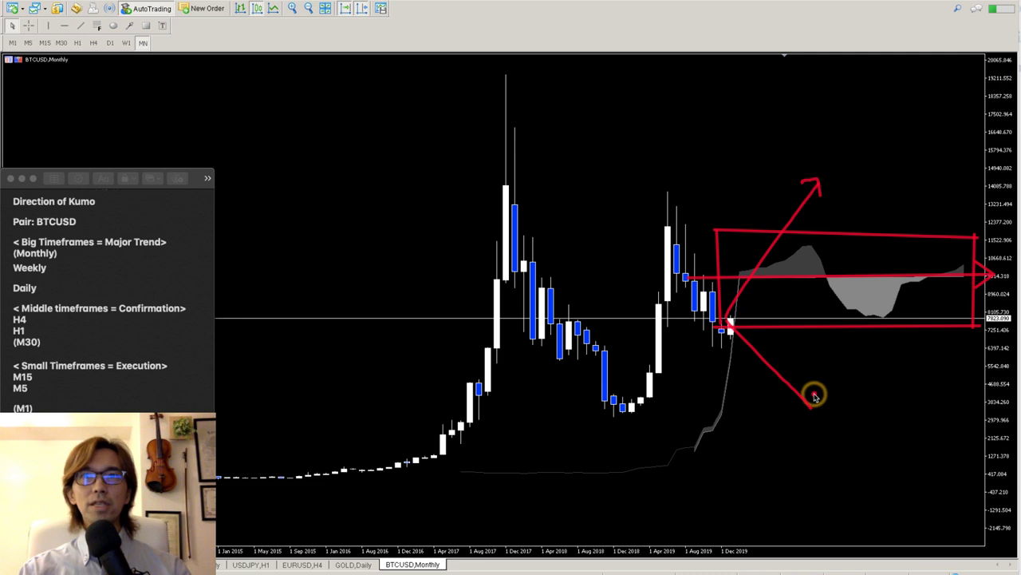
pyautogui.moveTo(809, 391)
pyautogui.mouseDown()
pyautogui.moveTo(809, 409)
pyautogui.moveTo(793, 406)
pyautogui.mouseUp()
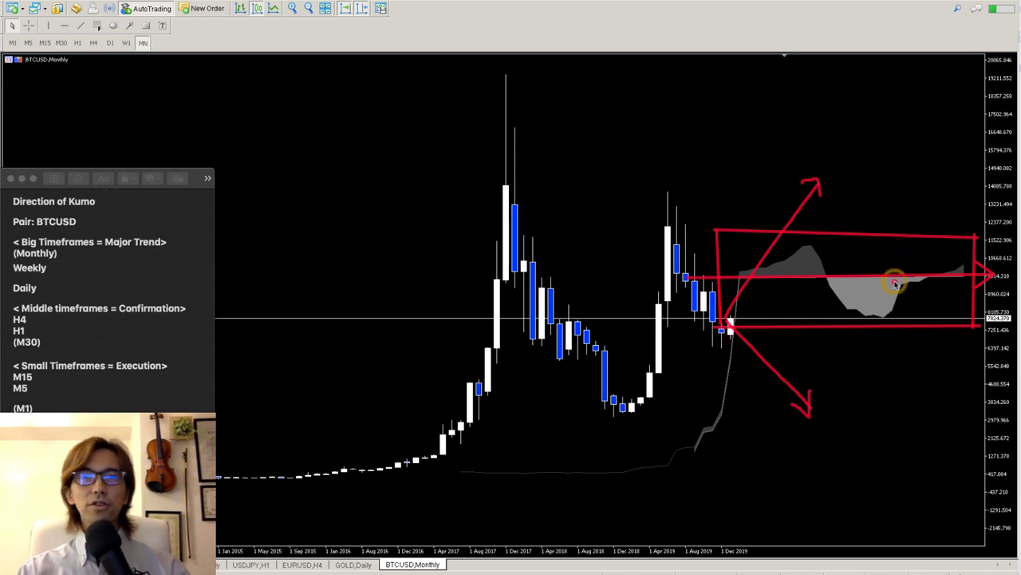
pyautogui.press('Escape')
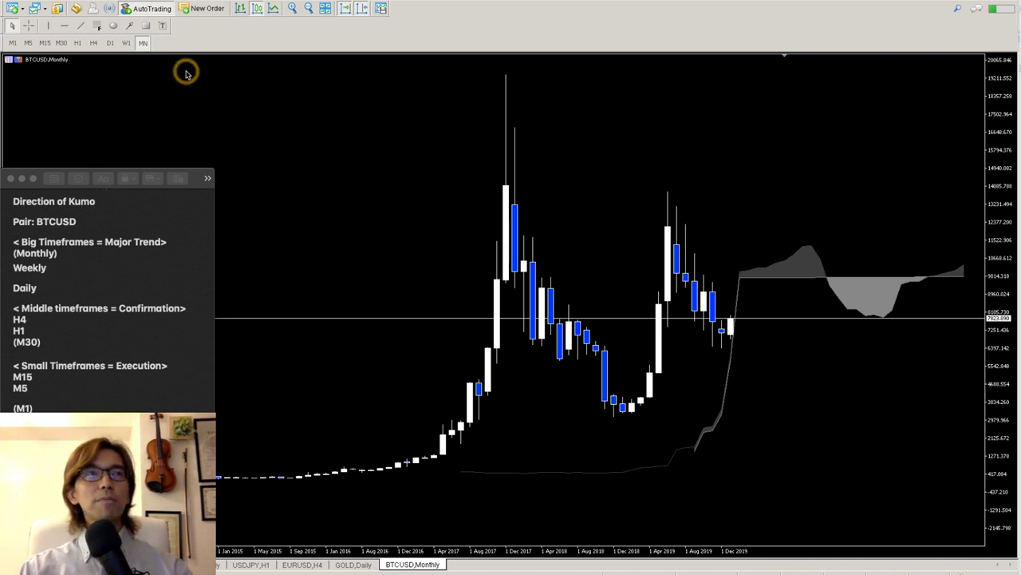
# Show the BTCUSD chart on the weekly timeframe and compress its price scale to leave space above and below the candles
pyautogui.click(126, 42)
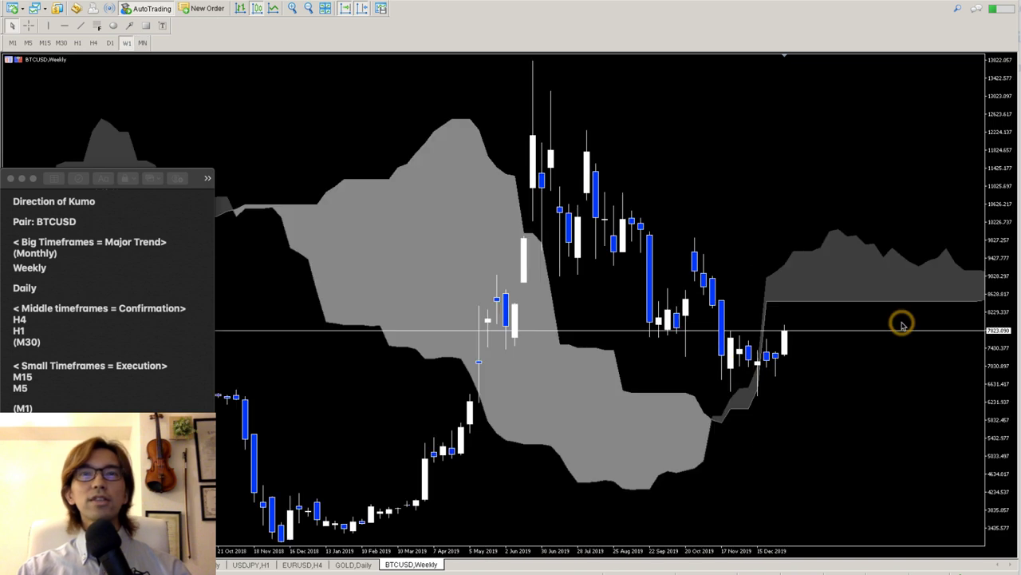
pyautogui.click(308, 8)
pyautogui.moveTo(1005, 217); pyautogui.dragTo(1004, 343)
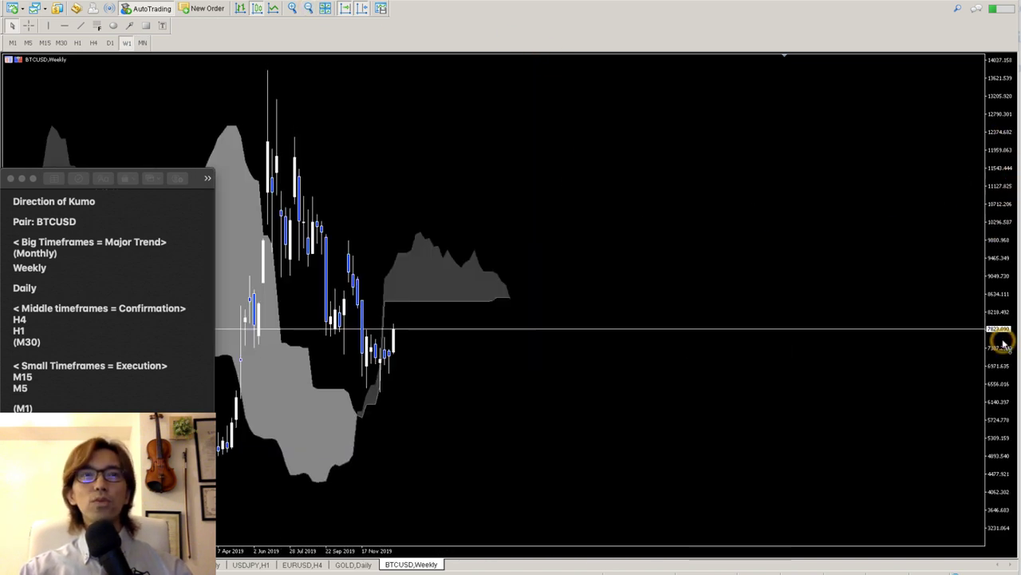
pyautogui.moveTo(301, 107); pyautogui.dragTo(347, 112)
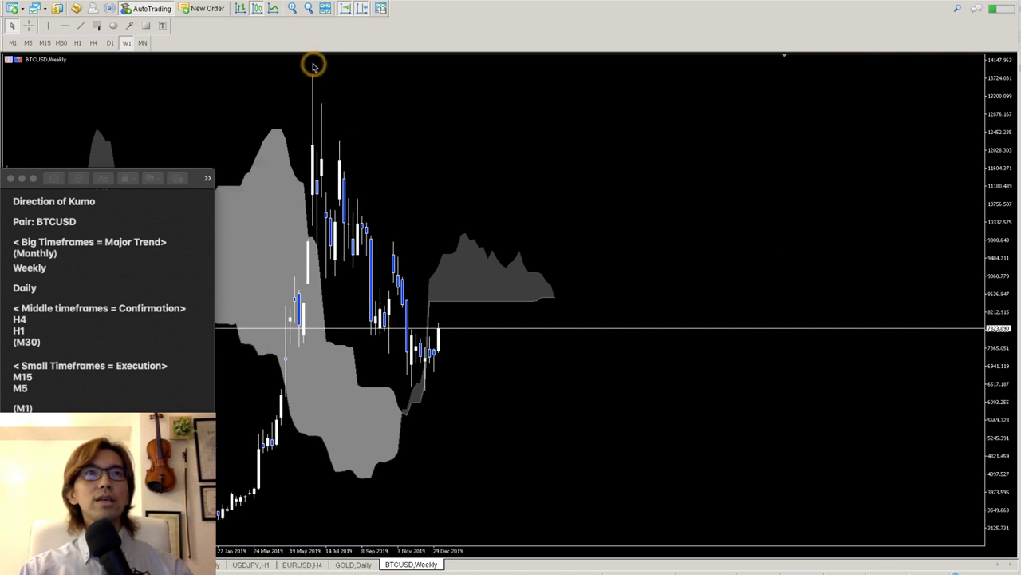
pyautogui.click(292, 8)
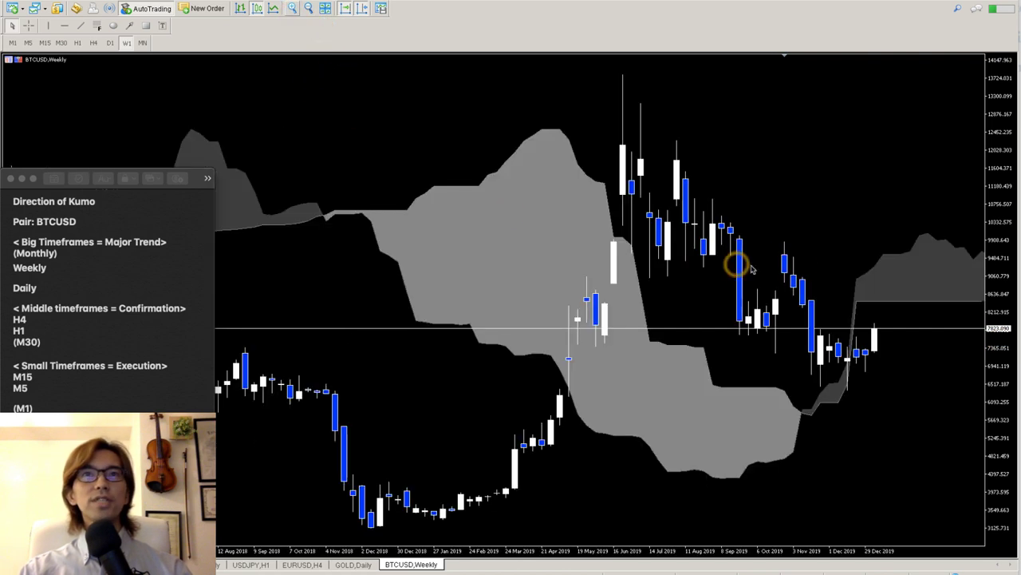
pyautogui.scroll(-3, 1001, 240)
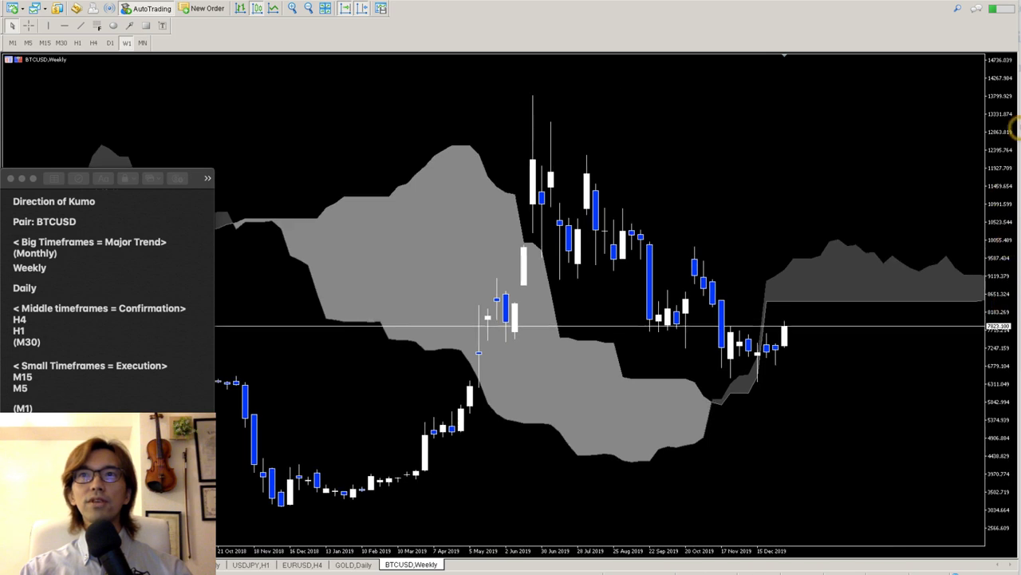
pyautogui.moveTo(1004, 92); pyautogui.dragTo(1004, 247)
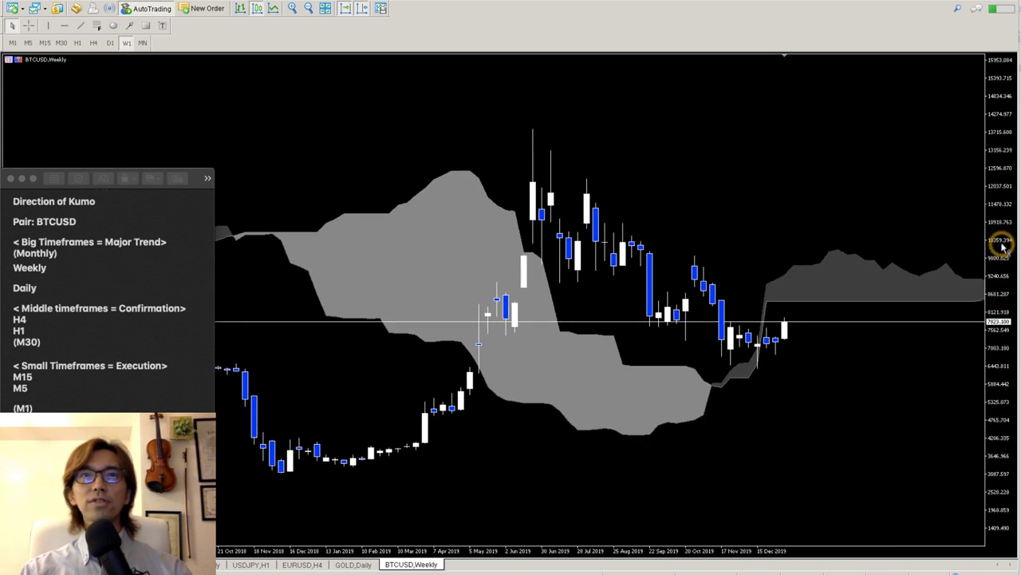
pyautogui.moveTo(1003, 91); pyautogui.dragTo(1003, 187)
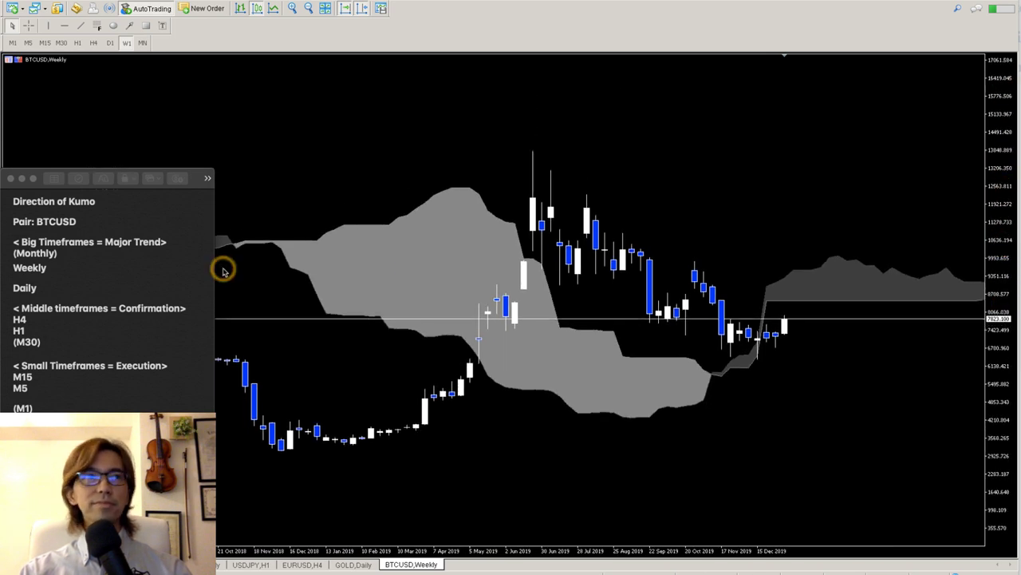
# Record the monthly Kumo direction as Horizontal in the note
pyautogui.click(164, 254)
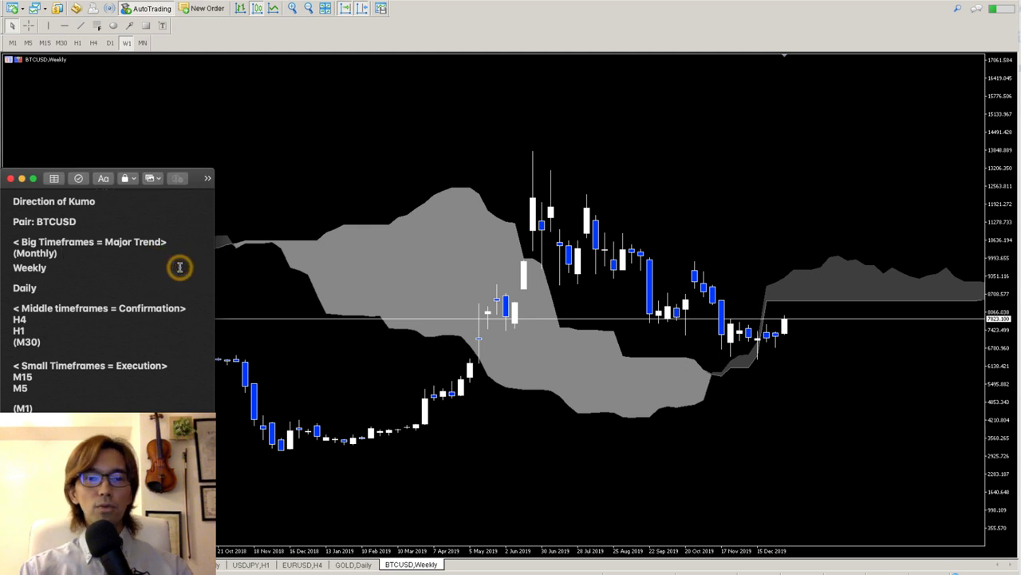
pyautogui.write('Horizontal')
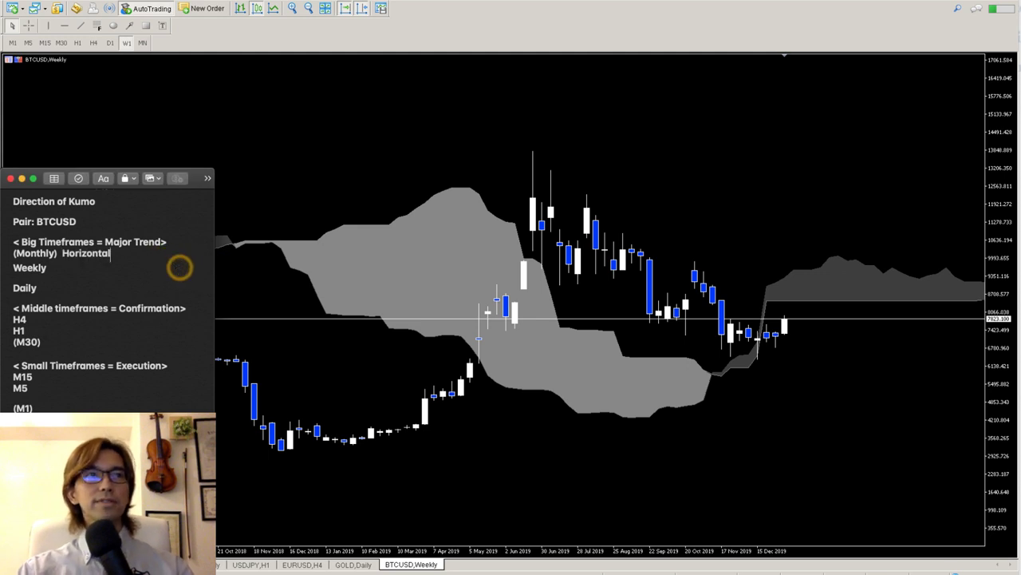
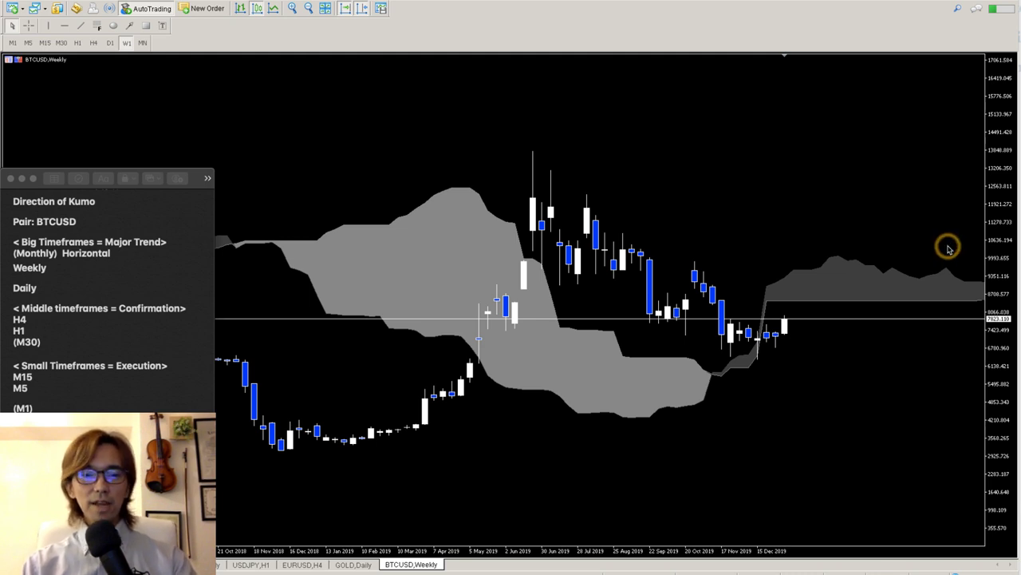
# Draw a red horizontal arrow through the weekly future cloud with rising and falling lines from the latest candle, and clear the markup
pyautogui.moveTo(701, 292); pyautogui.dragTo(1007, 297)
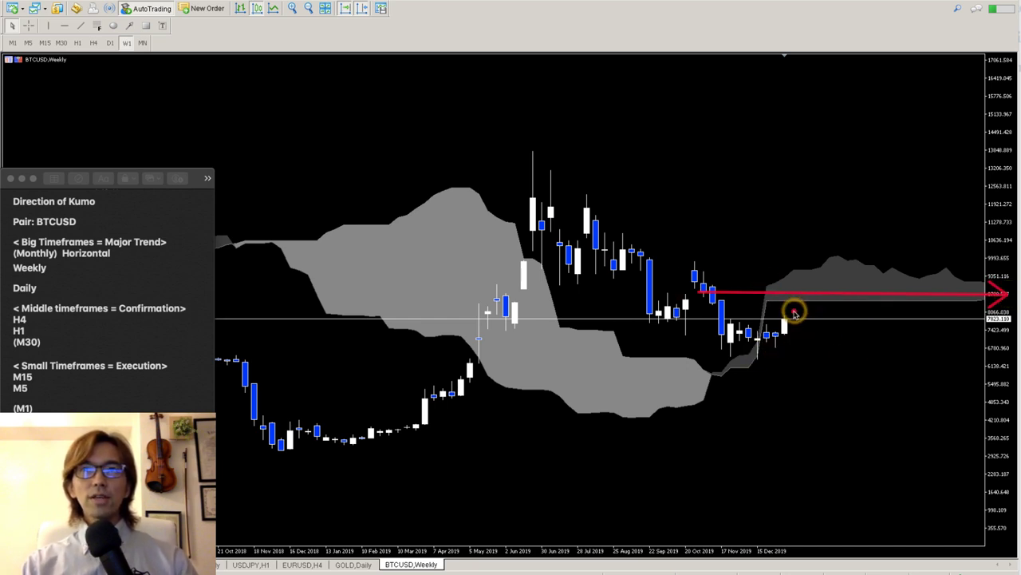
pyautogui.moveTo(794, 311); pyautogui.dragTo(916, 151)
pyautogui.moveTo(794, 312); pyautogui.dragTo(914, 470)
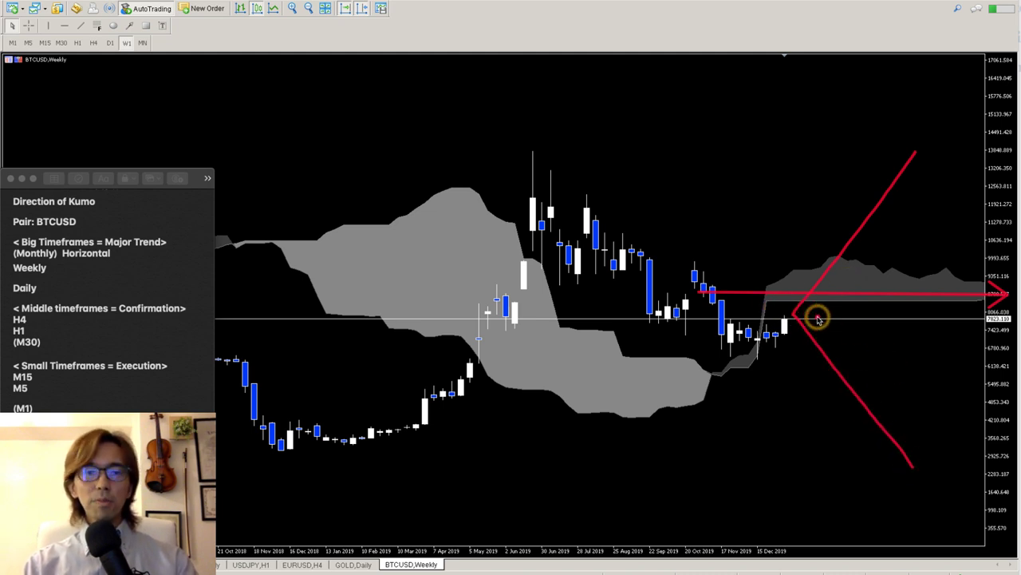
pyautogui.press('Escape')
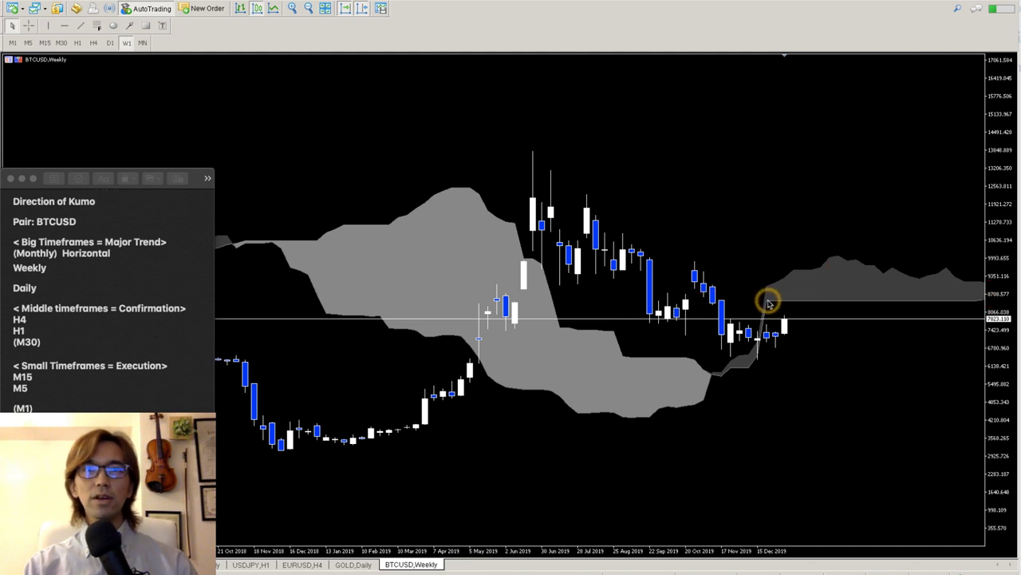
# Mark the flat lower edge of the weekly future cloud, the mid-2019 high and the December 2018 low with red horizontal lines
pyautogui.moveTo(768, 302)
pyautogui.mouseDown()
pyautogui.moveTo(948, 311)
pyautogui.moveTo(985, 303)
pyautogui.mouseUp()
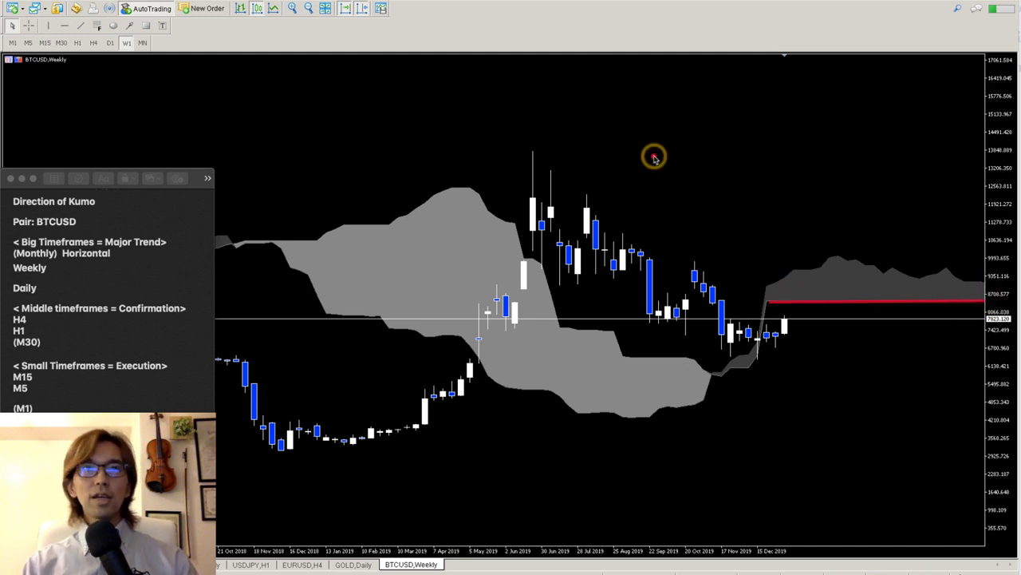
pyautogui.moveTo(511, 147); pyautogui.dragTo(589, 150)
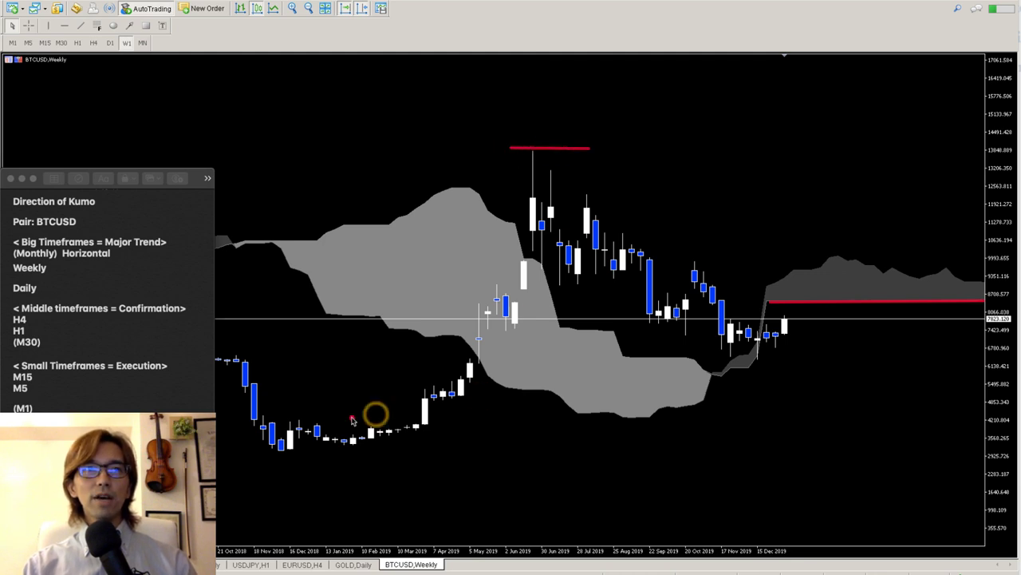
pyautogui.moveTo(269, 453); pyautogui.dragTo(577, 452)
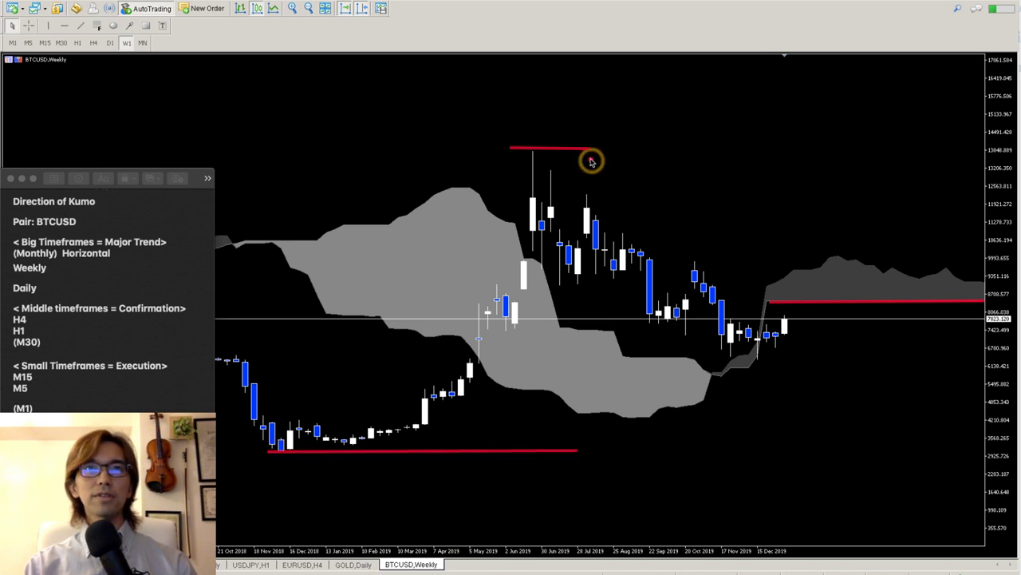
pyautogui.moveTo(582, 150); pyautogui.dragTo(862, 148)
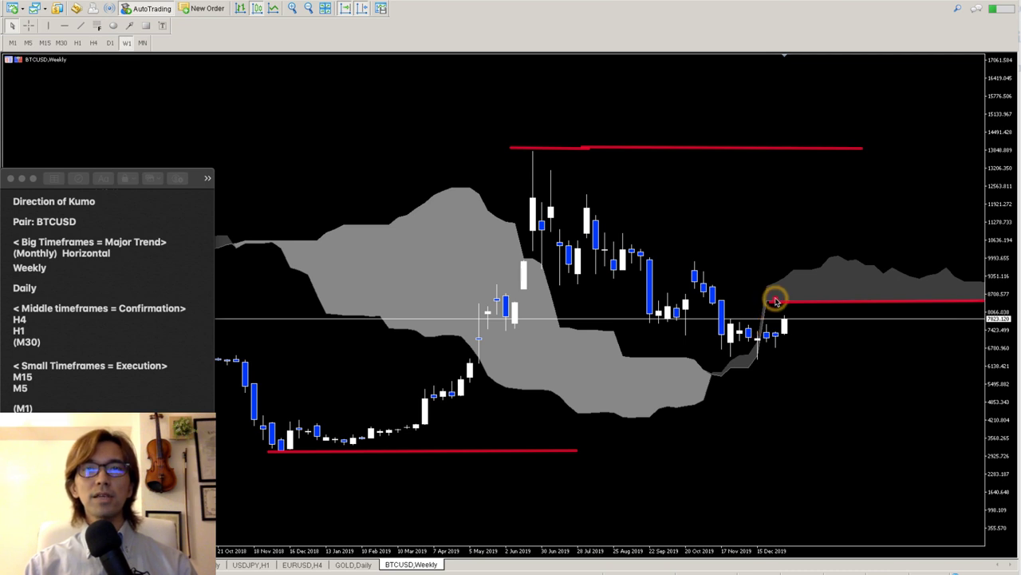
# Draw red arrows rising, falling and running horizontally from the latest weekly candle, and clear all markup from the weekly chart
pyautogui.click(524, 147)
pyautogui.click(307, 451)
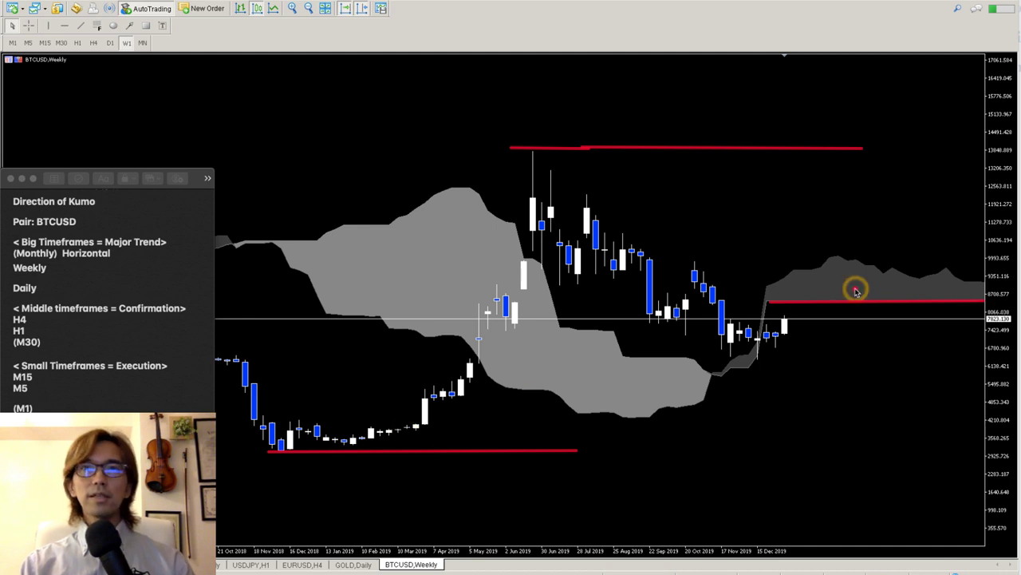
pyautogui.moveTo(784, 321); pyautogui.dragTo(898, 206)
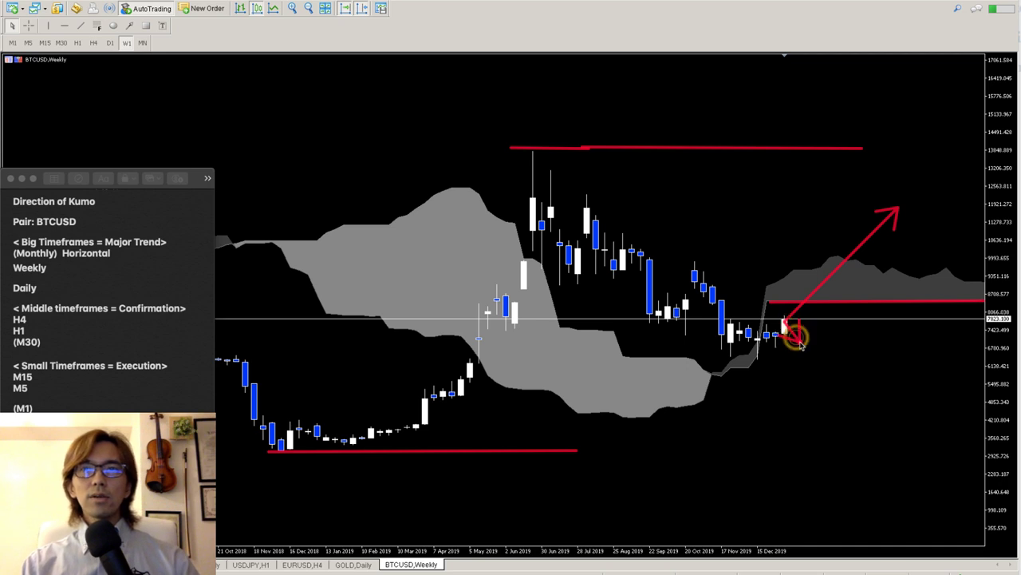
pyautogui.moveTo(785, 323); pyautogui.dragTo(892, 437)
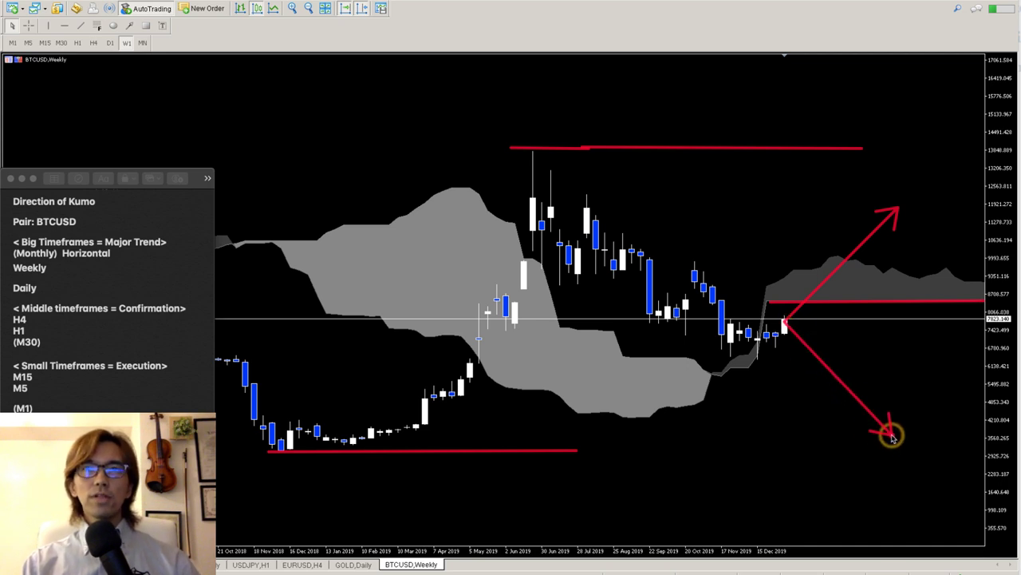
pyautogui.moveTo(790, 327); pyautogui.dragTo(970, 323)
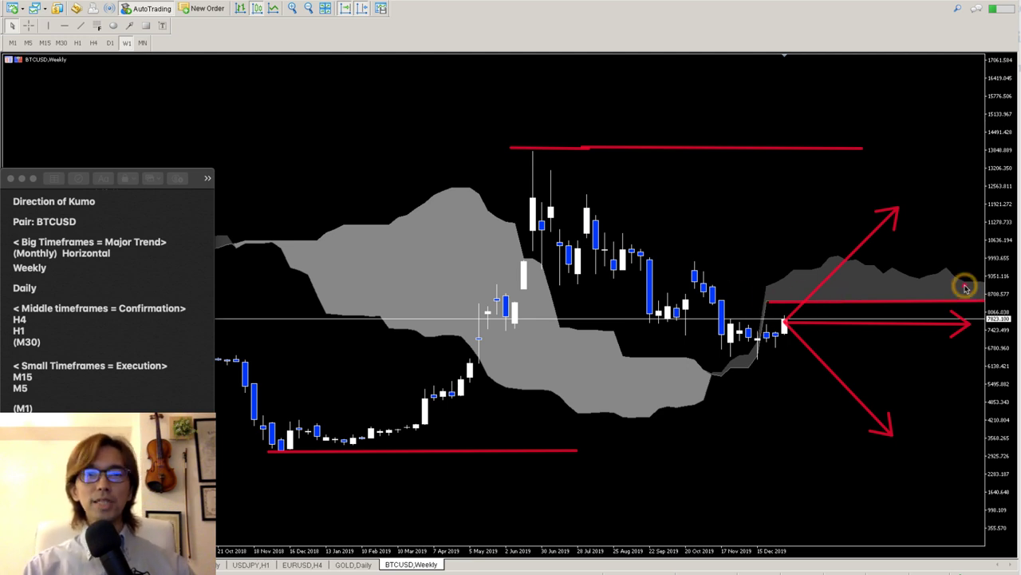
pyautogui.press('Escape')
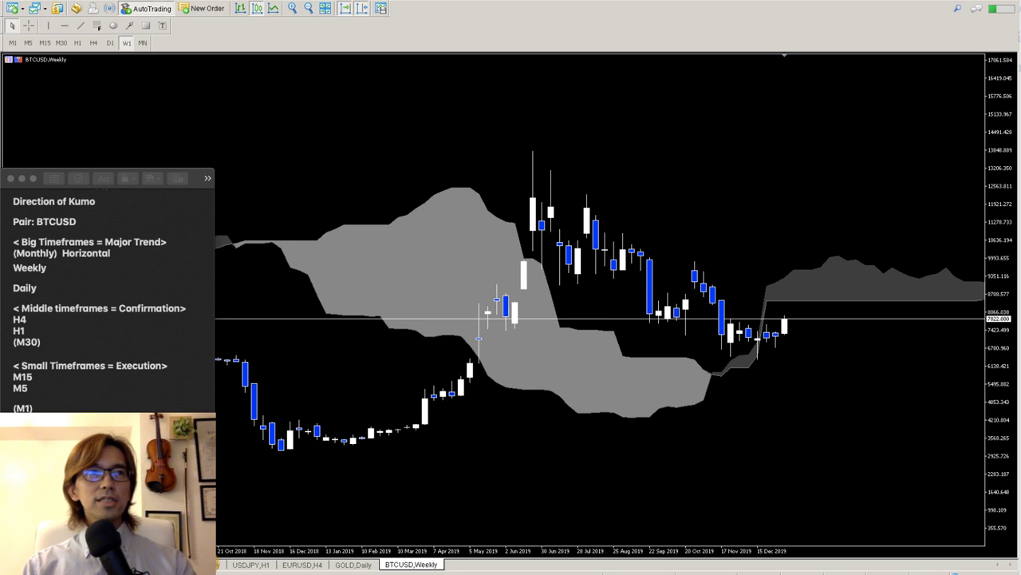
# Record the weekly Kumo direction as Horizontal in the note
pyautogui.click(65, 270)
pyautogui.click(173, 277)
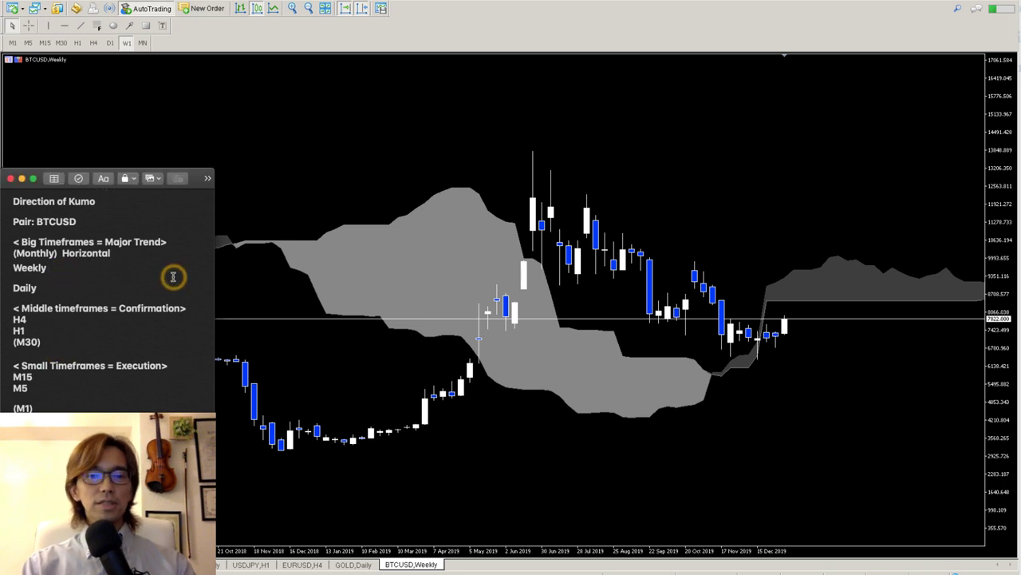
pyautogui.write('Horizoa')
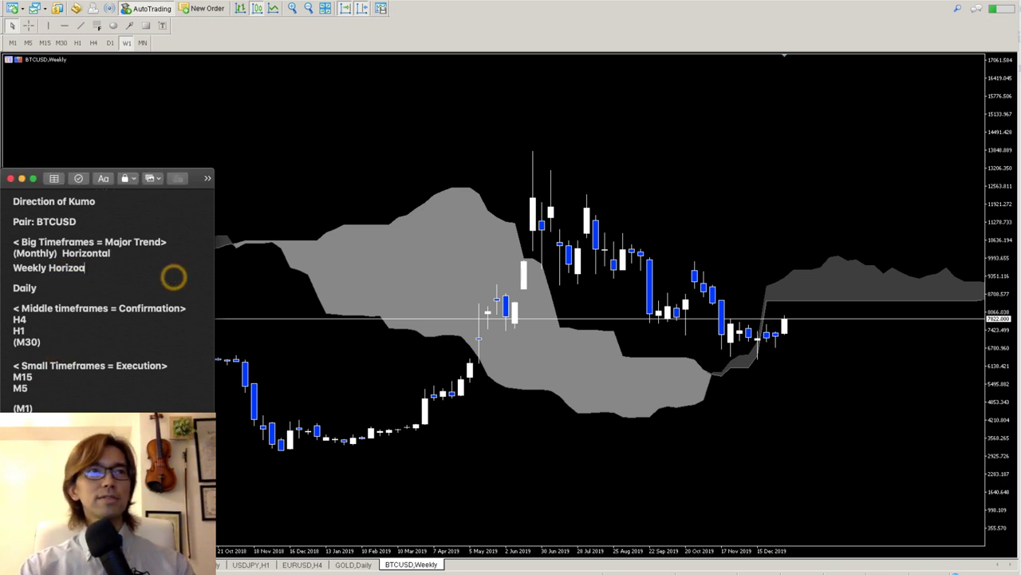
pyautogui.press('BackSpace')
pyautogui.write('ntal')
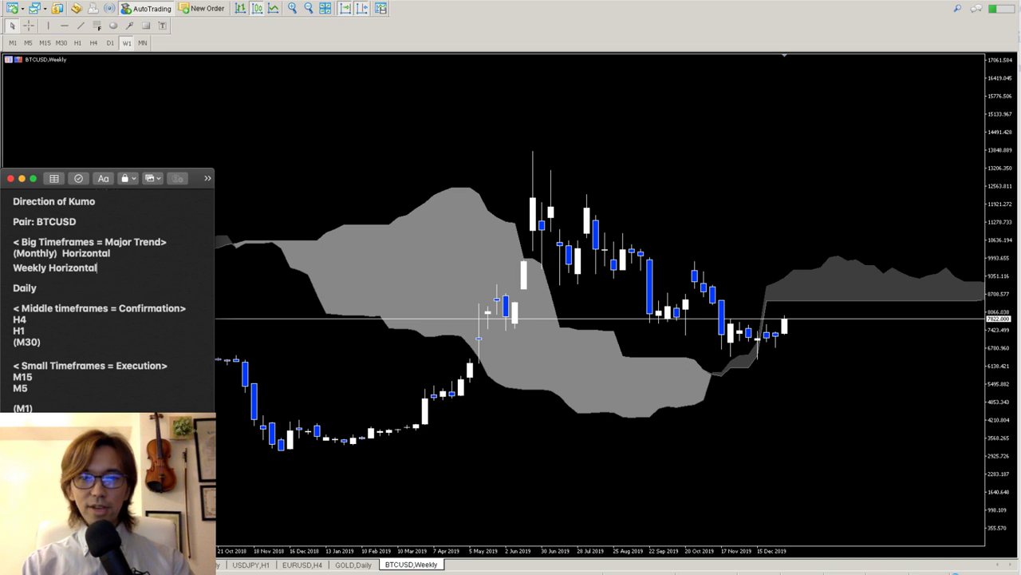
# Show the BTCUSD chart on the daily timeframe with more history, and compress its price scale slightly
pyautogui.press('super+Tab')
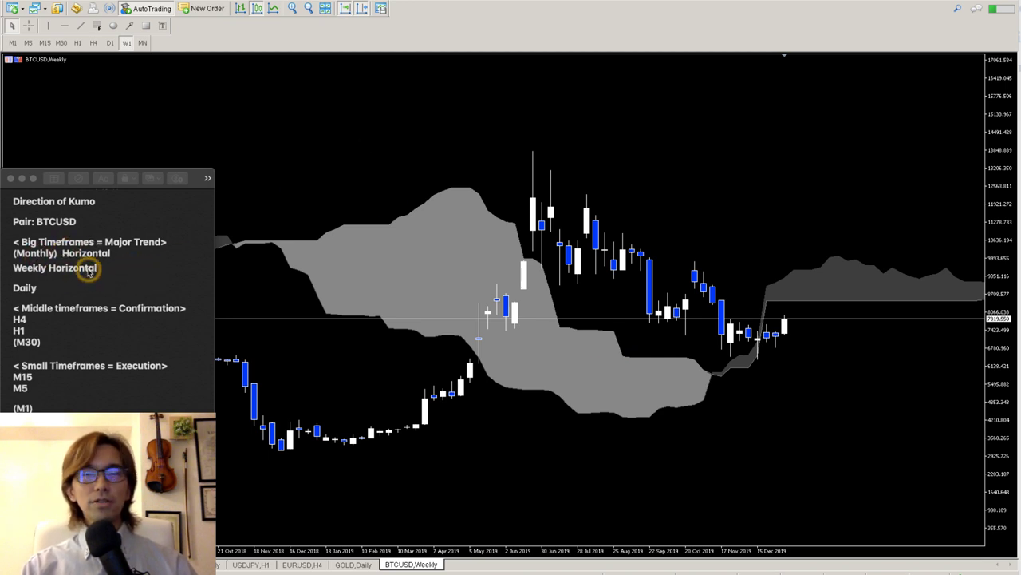
pyautogui.click(110, 42)
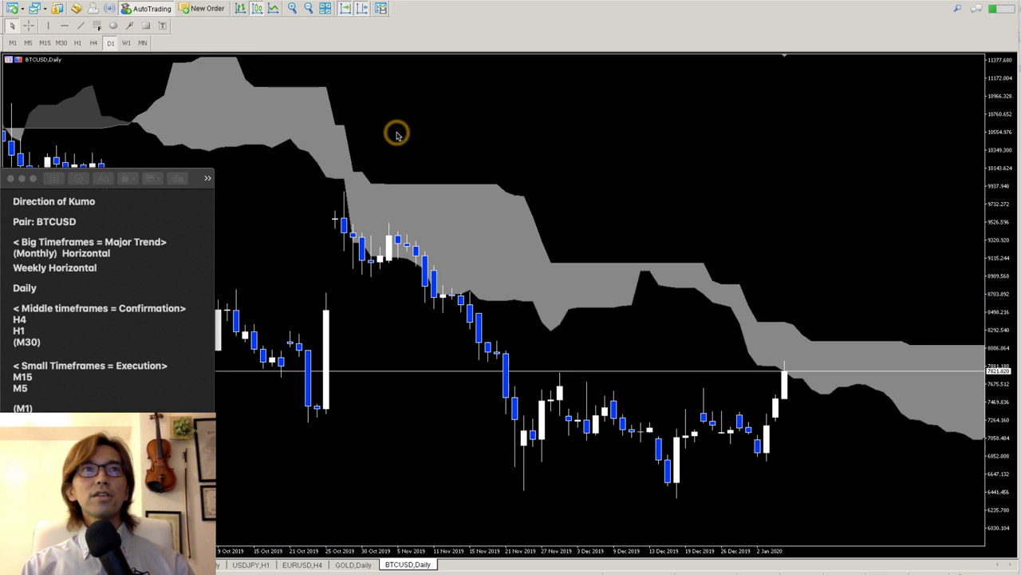
pyautogui.click(308, 8)
pyautogui.scroll(10, 725, 269)
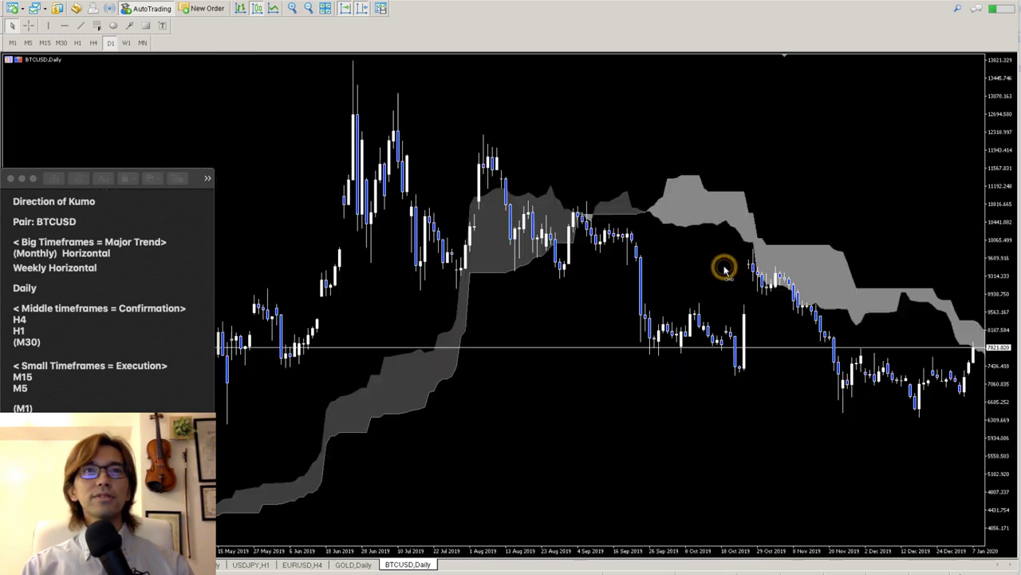
pyautogui.scroll(-3, 722, 268)
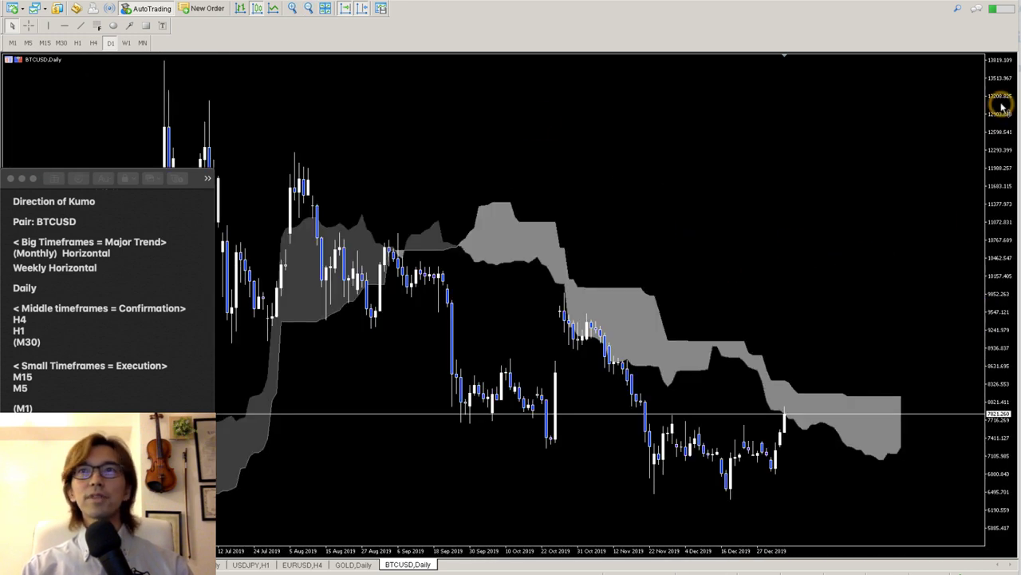
pyautogui.moveTo(998, 103); pyautogui.dragTo(1003, 156)
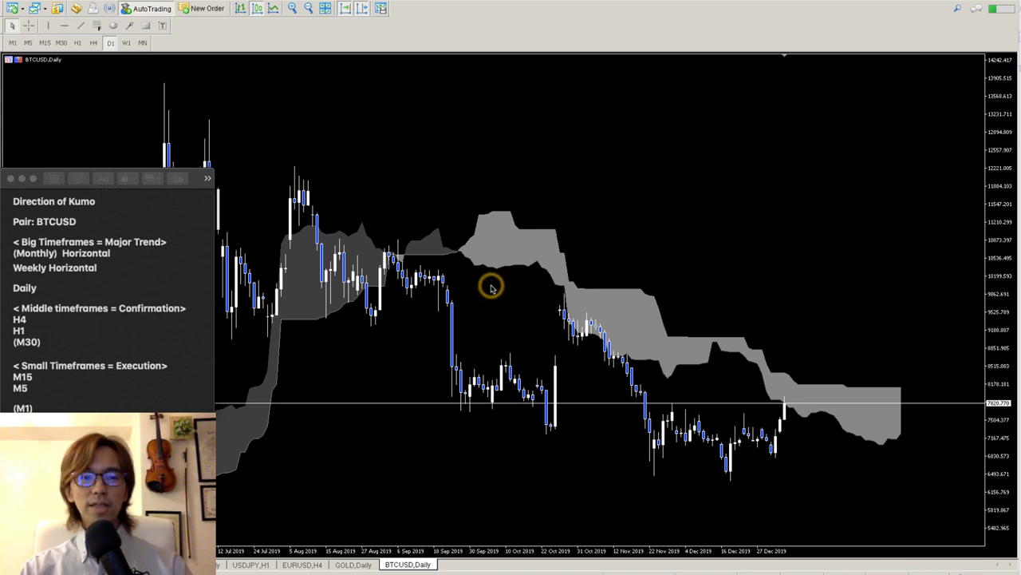
# Draw a red downward arrow along the descending daily cloud and a second one falling from the latest candle
pyautogui.moveTo(497, 229); pyautogui.dragTo(928, 441)
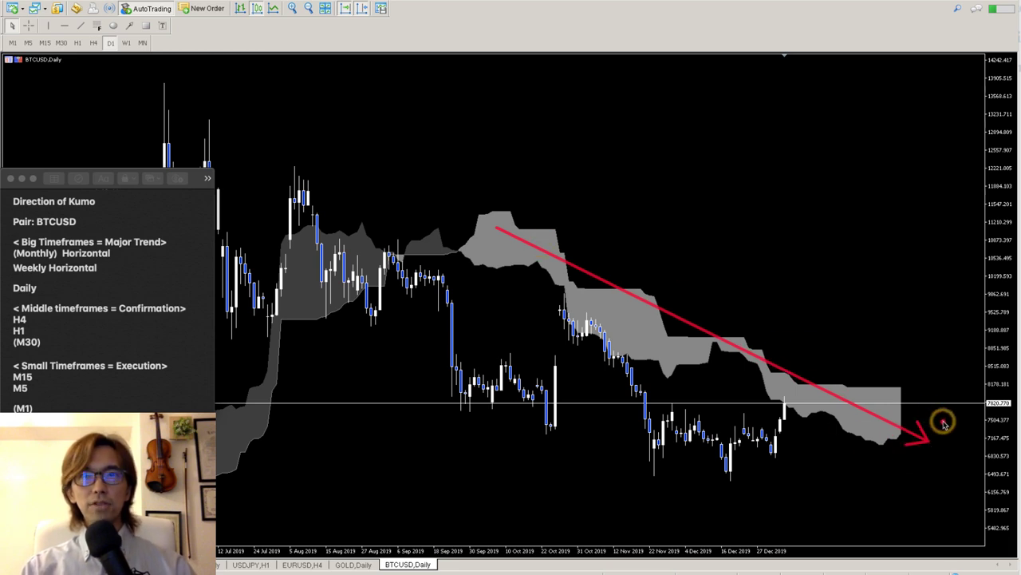
pyautogui.moveTo(782, 405); pyautogui.dragTo(892, 490)
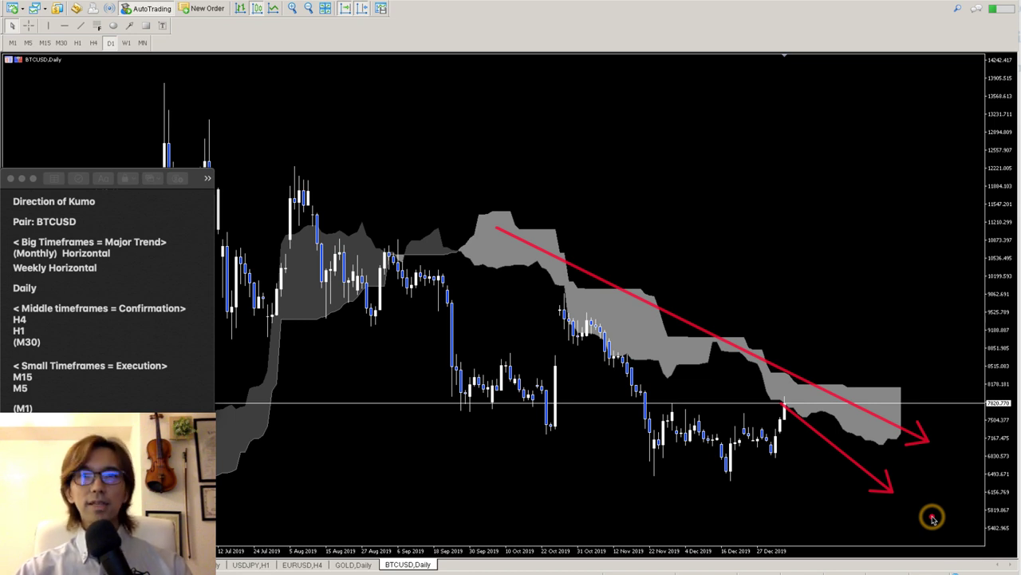
# Record the daily Kumo direction as Down in the note and highlight that line
pyautogui.click(138, 286)
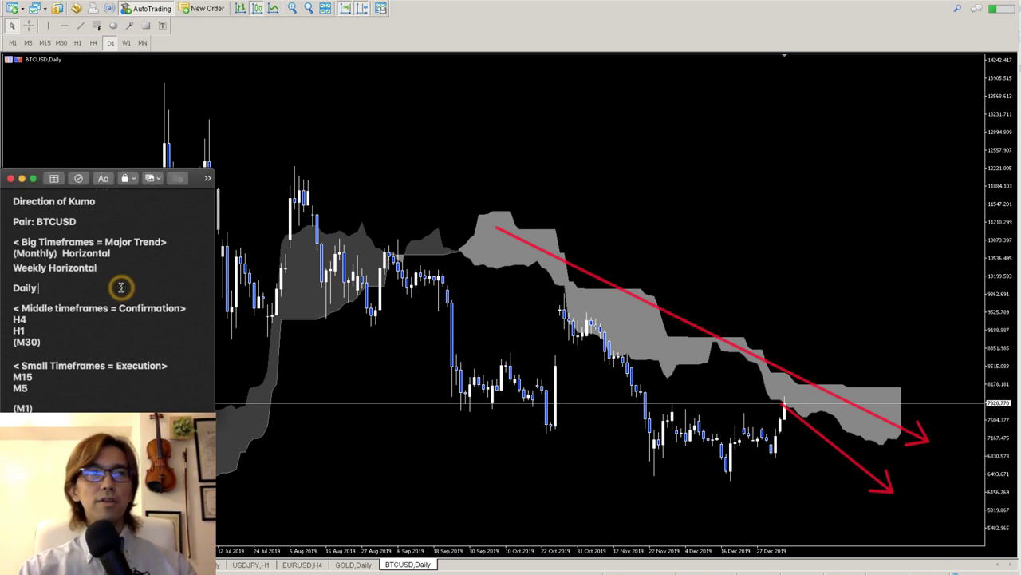
pyautogui.write('Down')
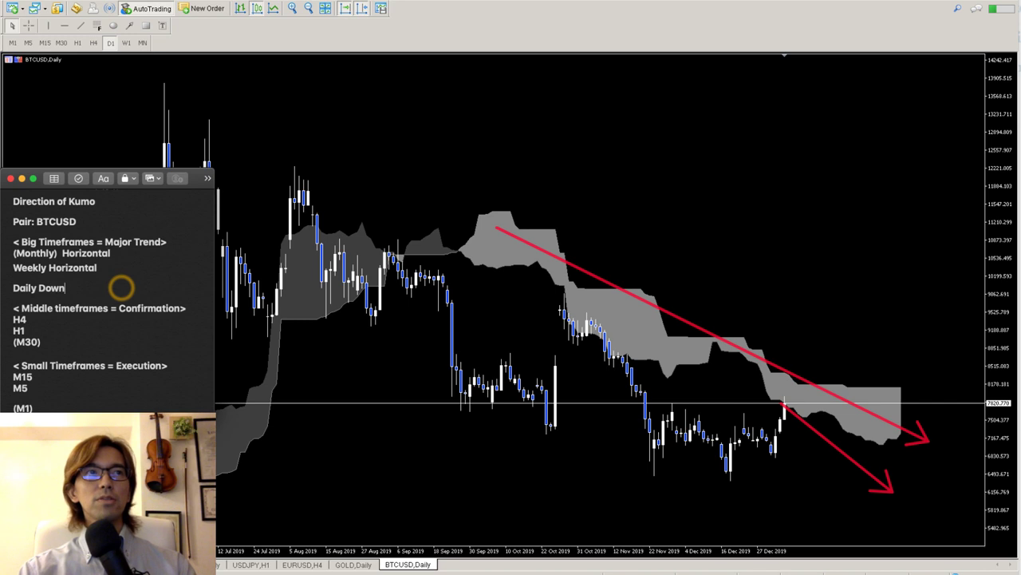
pyautogui.click(107, 279)
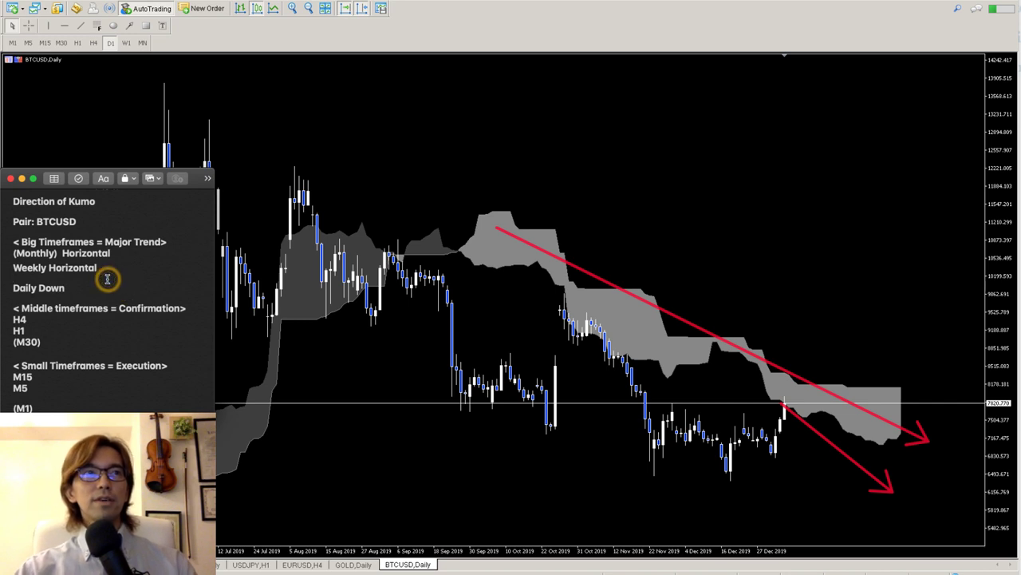
pyautogui.click(69, 287)
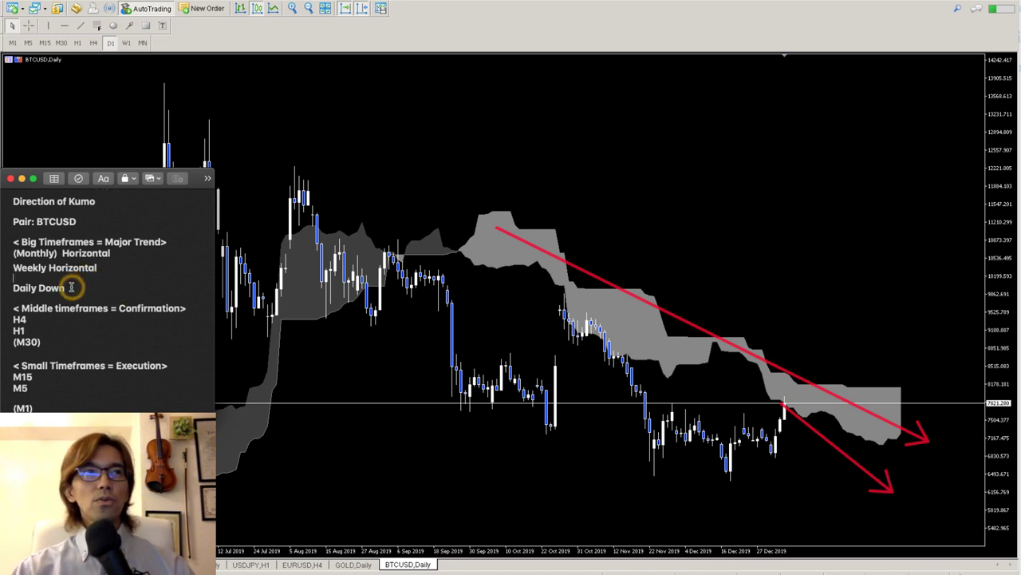
pyautogui.moveTo(71, 288); pyautogui.dragTo(11, 288)
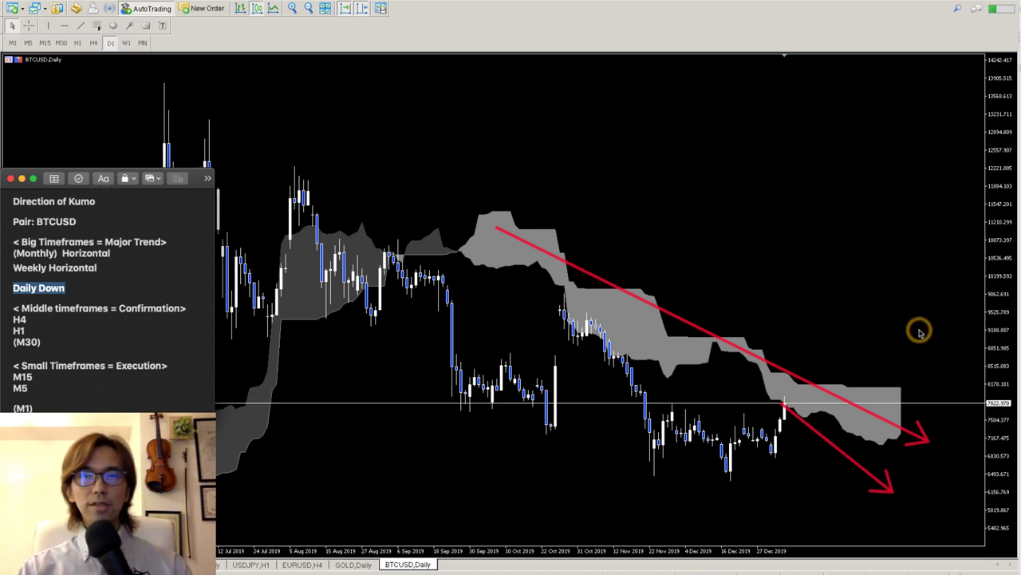
# Clear the arrows and mark in red the daily future cloud's upper edge, the late-October 2019 high level and the December 2019 low
pyautogui.press('Escape')
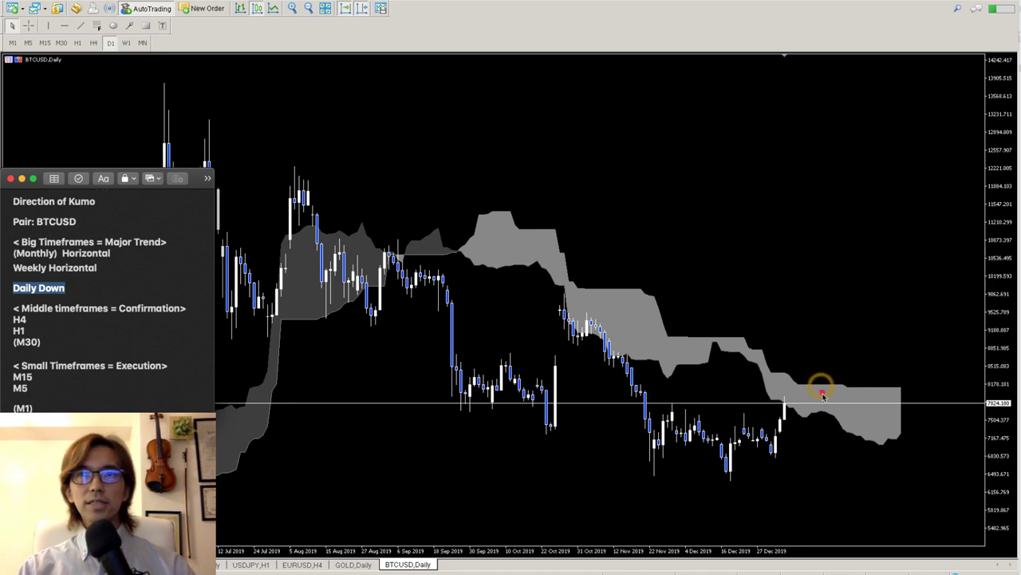
pyautogui.moveTo(798, 386); pyautogui.dragTo(899, 389)
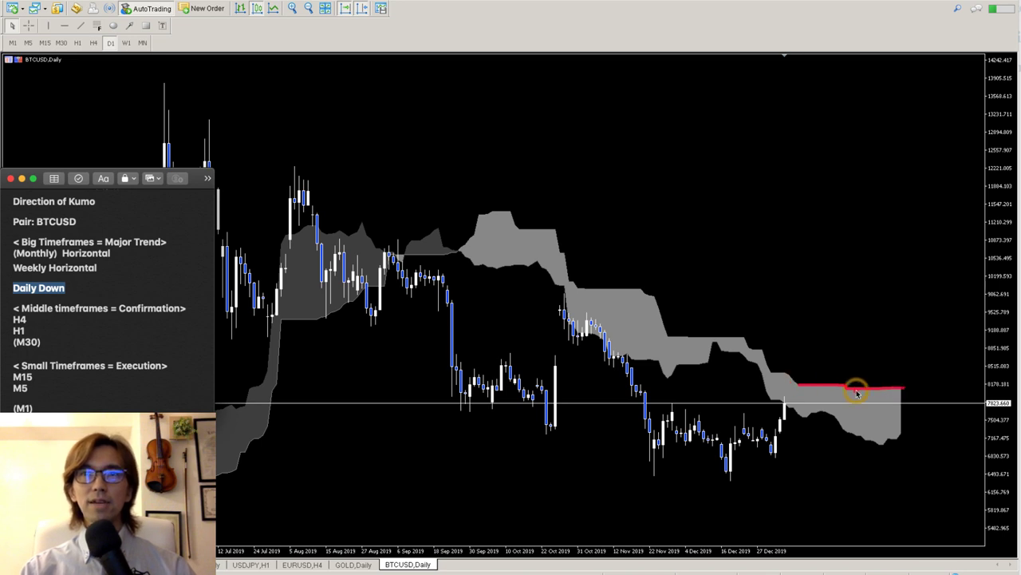
pyautogui.moveTo(743, 340); pyautogui.dragTo(795, 385)
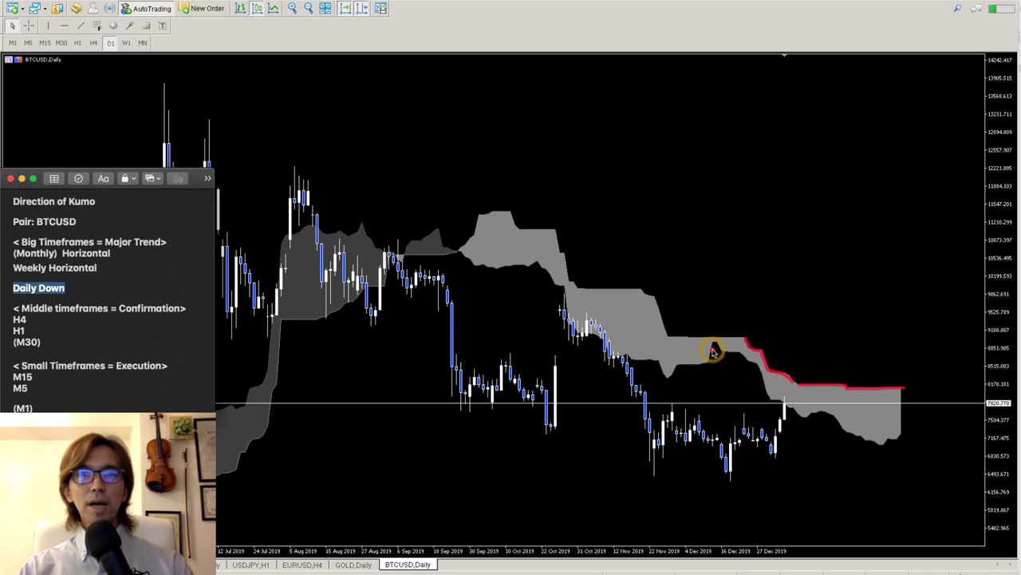
pyautogui.moveTo(547, 292); pyautogui.dragTo(705, 294)
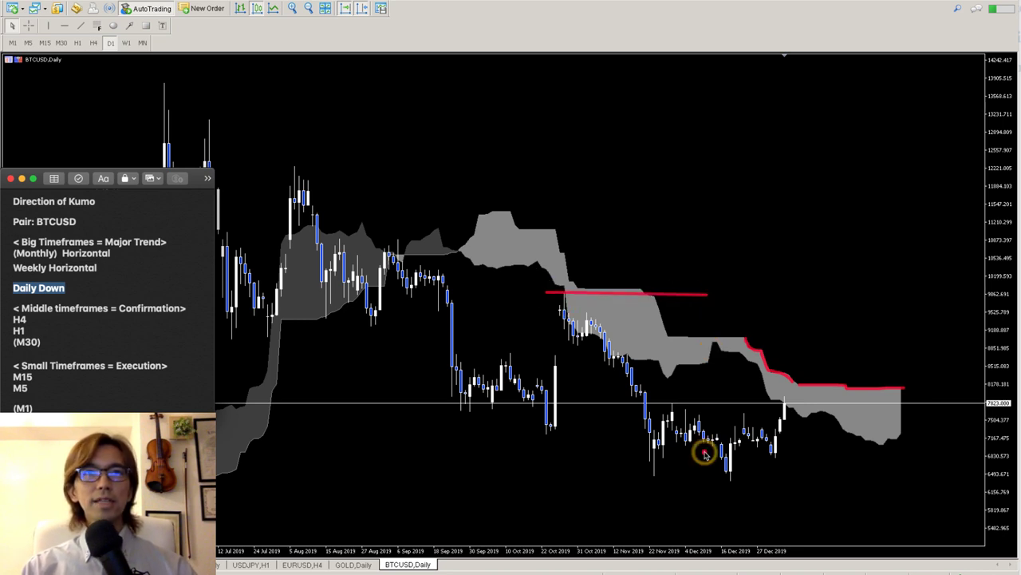
pyautogui.moveTo(636, 479); pyautogui.dragTo(836, 481)
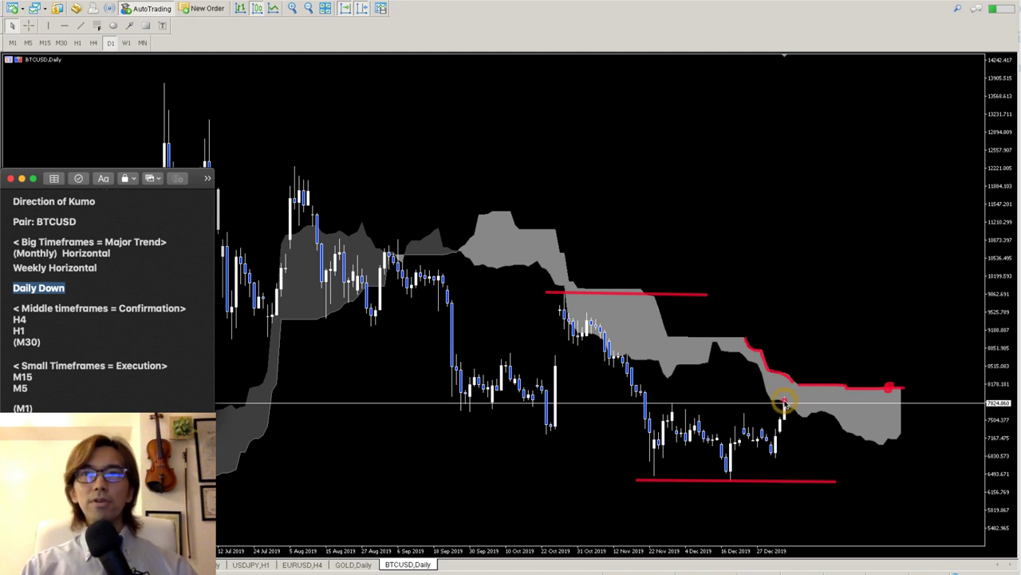
# Sketch two price paths breaking above the daily future cloud, trace the price swings since late October 2019, and clear the markup
pyautogui.moveTo(785, 399)
pyautogui.mouseDown()
pyautogui.moveTo(820, 400)
pyautogui.moveTo(846, 349)
pyautogui.moveTo(861, 372)
pyautogui.mouseUp()
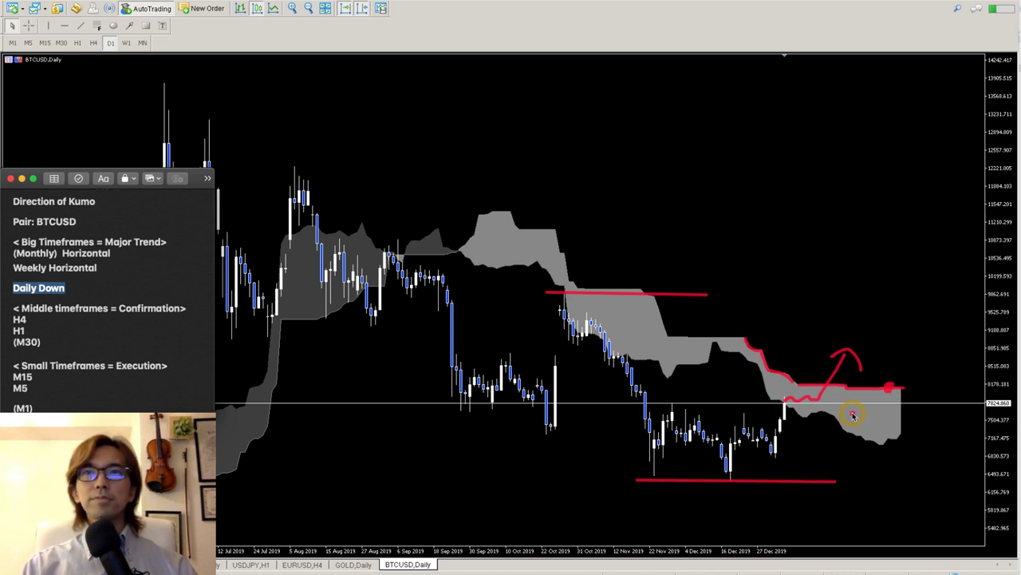
pyautogui.moveTo(822, 404)
pyautogui.mouseDown()
pyautogui.moveTo(861, 411)
pyautogui.moveTo(894, 355)
pyautogui.moveTo(899, 369)
pyautogui.mouseUp()
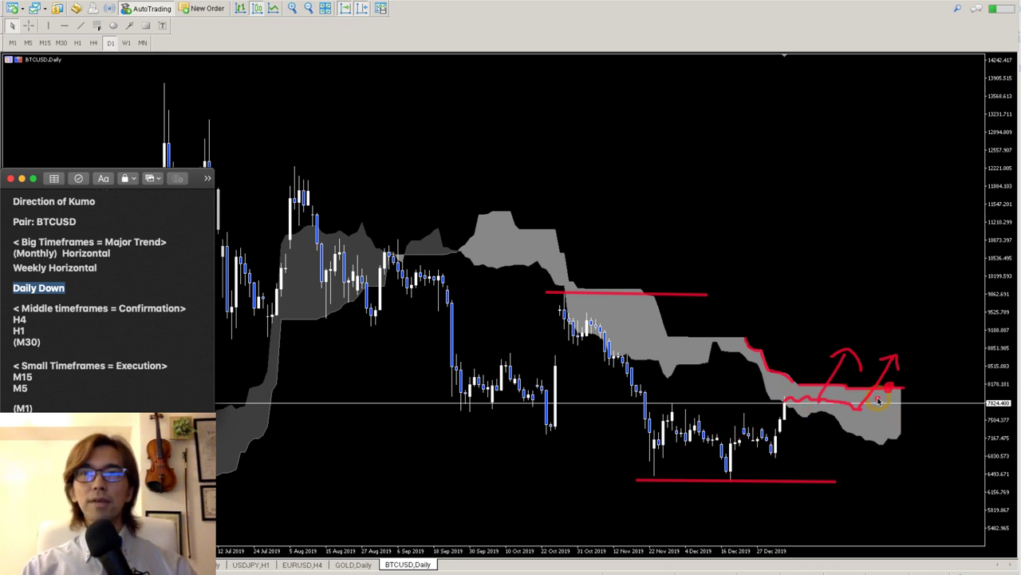
pyautogui.moveTo(563, 313)
pyautogui.mouseDown()
pyautogui.moveTo(623, 368)
pyautogui.moveTo(659, 455)
pyautogui.moveTo(679, 437)
pyautogui.moveTo(722, 463)
pyautogui.moveTo(763, 446)
pyautogui.moveTo(785, 415)
pyautogui.mouseUp()
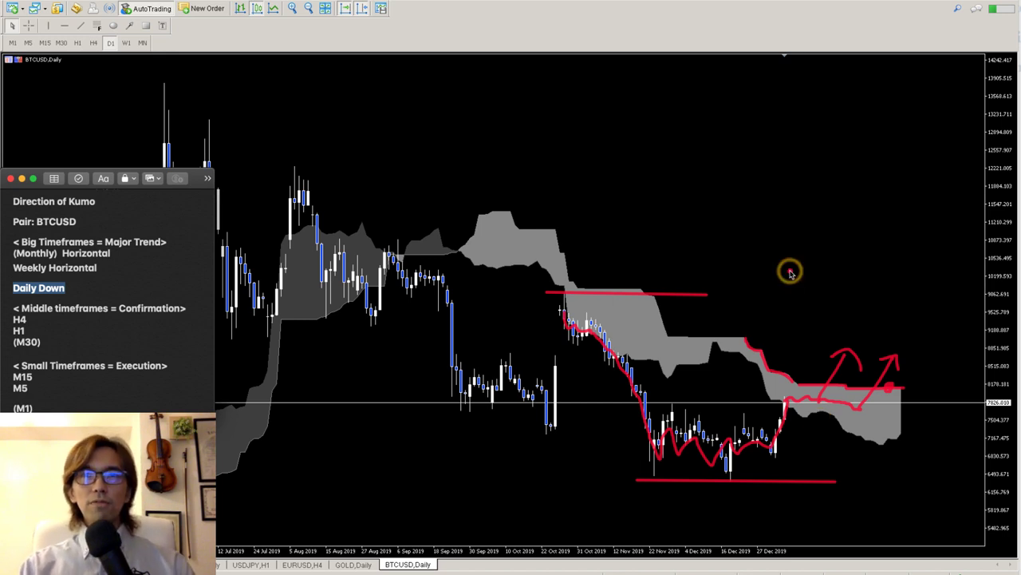
pyautogui.press('Escape')
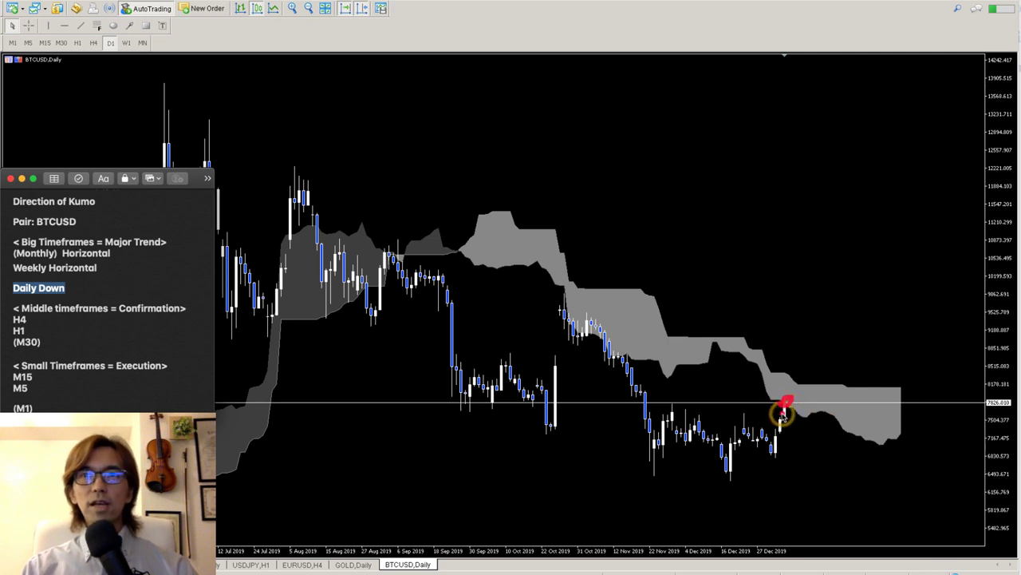
# Mark the latest daily candle at the cloud, draw a red downward arrow along the descending cloud, and clear the markup
pyautogui.moveTo(764, 381)
pyautogui.mouseDown()
pyautogui.moveTo(763, 392)
pyautogui.moveTo(808, 422)
pyautogui.moveTo(825, 417)
pyautogui.mouseUp()
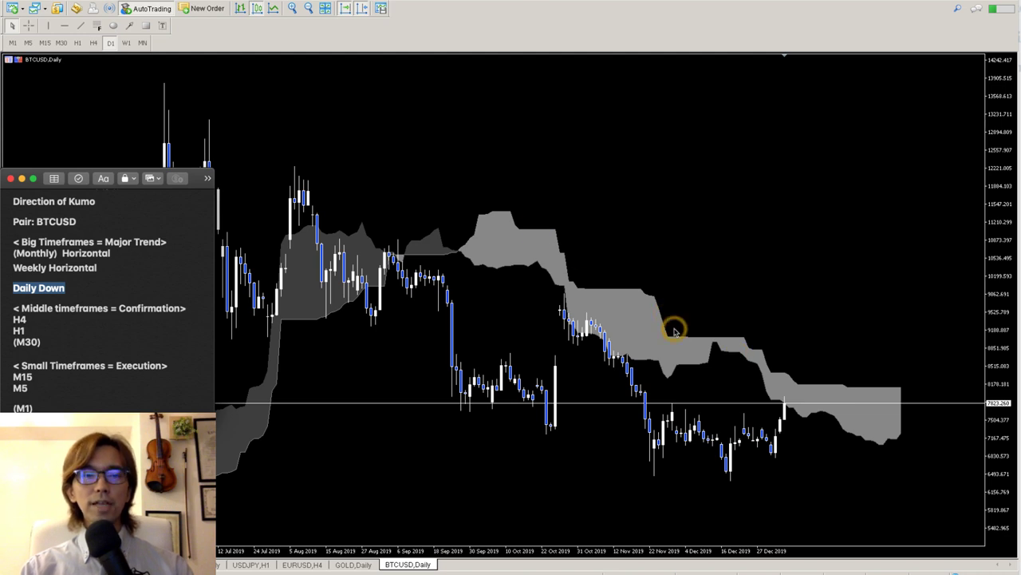
pyautogui.moveTo(530, 247); pyautogui.dragTo(943, 453)
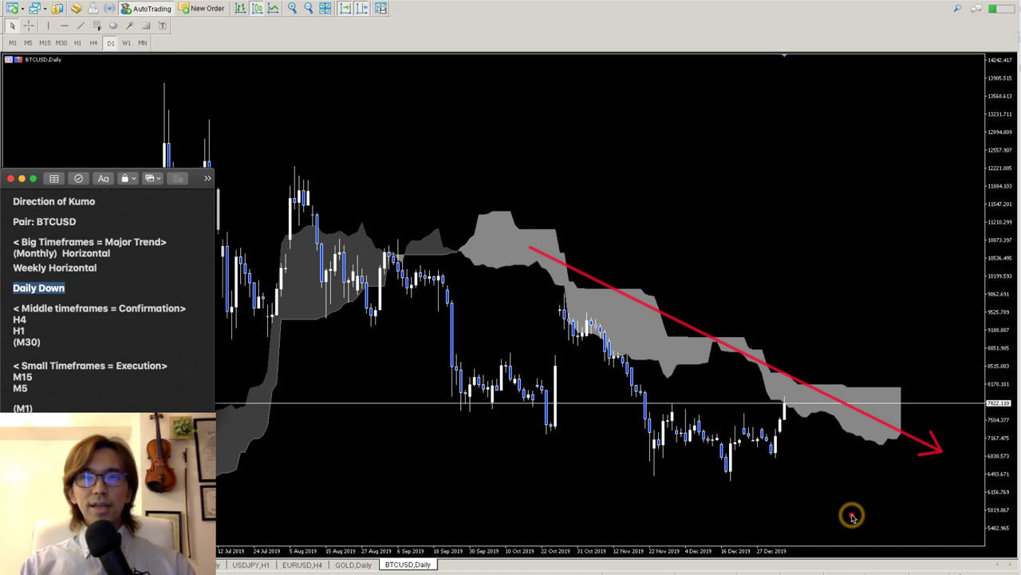
pyautogui.press('Escape')
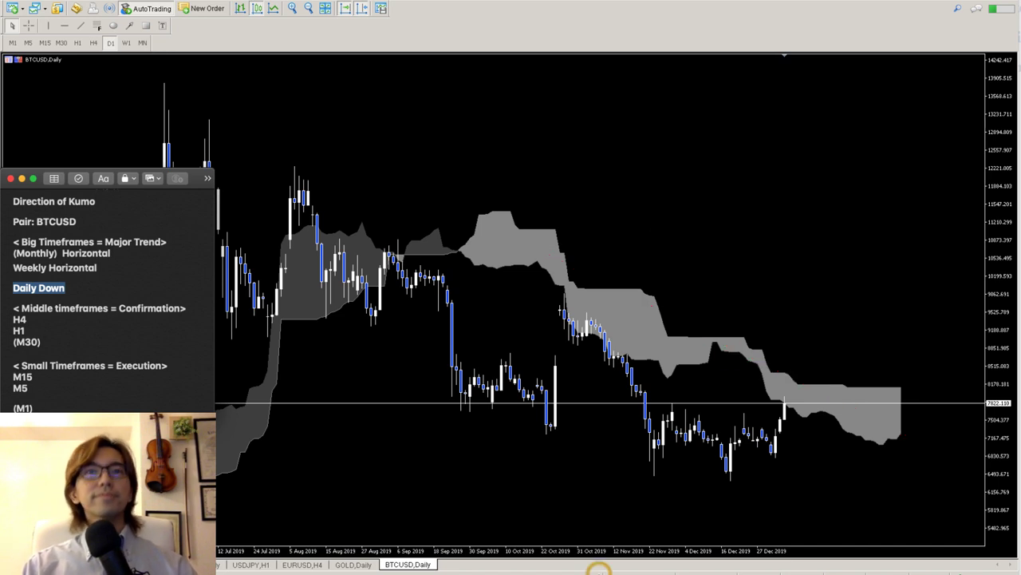
# Show the BTCUSD chart on the H4 timeframe and compress its price scale to leave space above and below the candles
pyautogui.press('super+Tab')
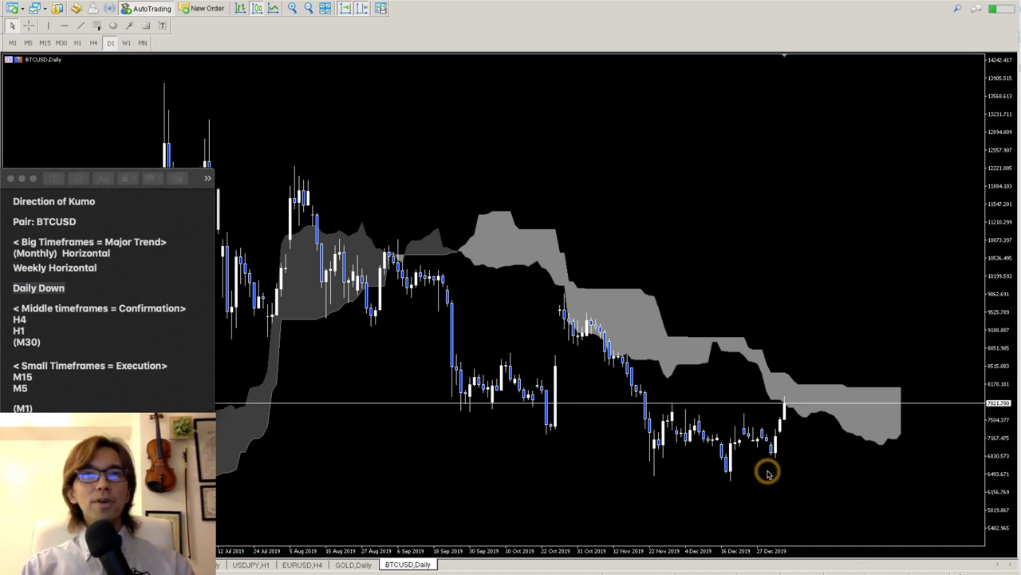
pyautogui.click(94, 44)
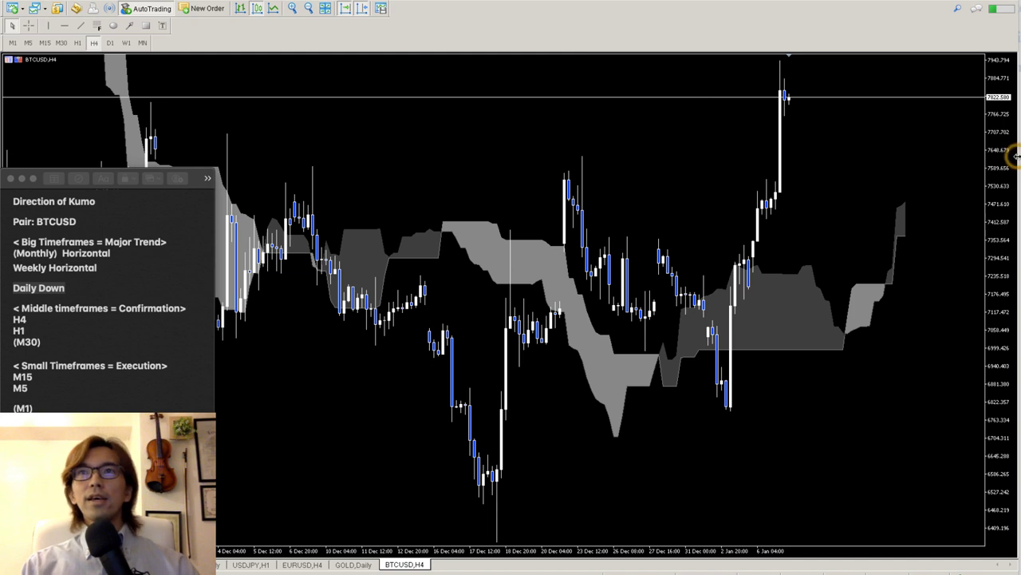
pyautogui.moveTo(1003, 121); pyautogui.dragTo(1000, 277)
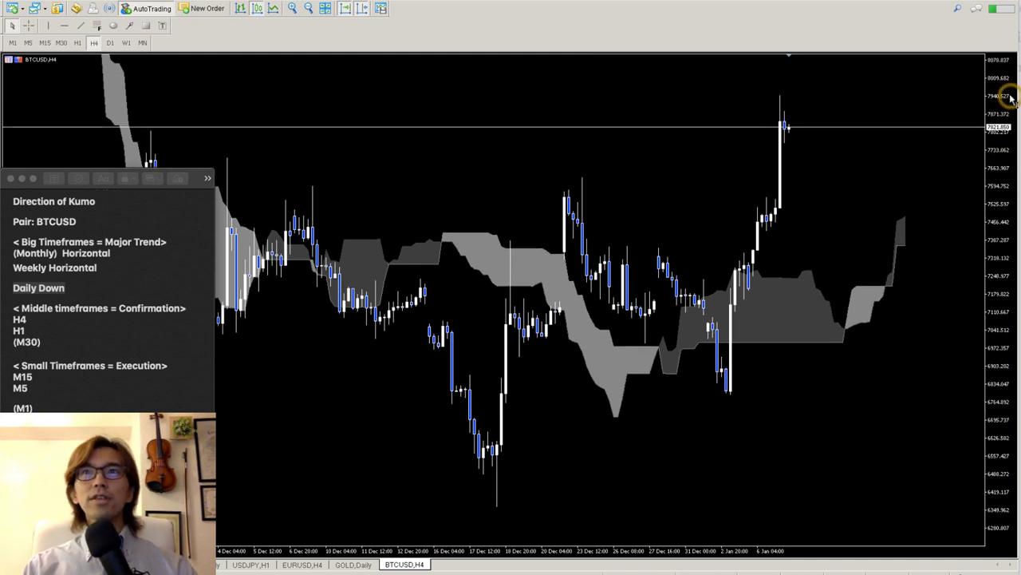
# Compress the H4 chart's price scale further and frame the future cloud in a red box
pyautogui.moveTo(1001, 201); pyautogui.dragTo(995, 392)
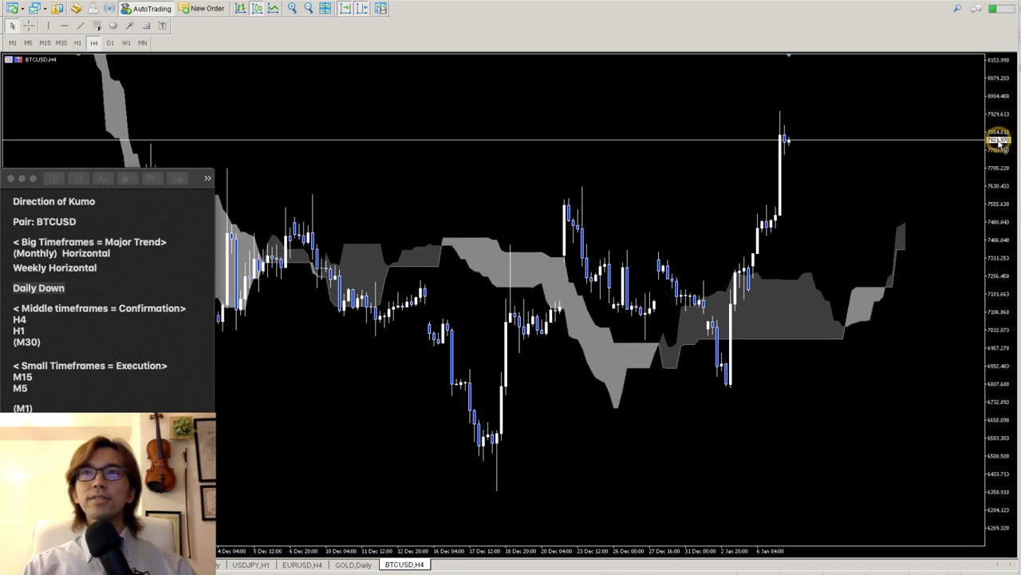
pyautogui.moveTo(996, 141); pyautogui.dragTo(997, 354)
pyautogui.moveTo(999, 111); pyautogui.dragTo(997, 301)
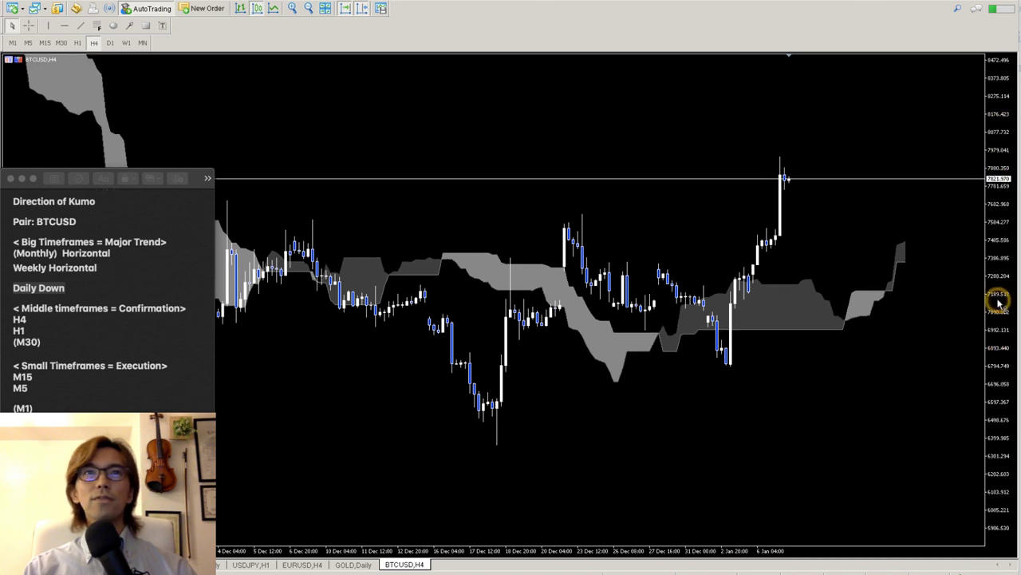
pyautogui.moveTo(998, 167); pyautogui.dragTo(998, 216)
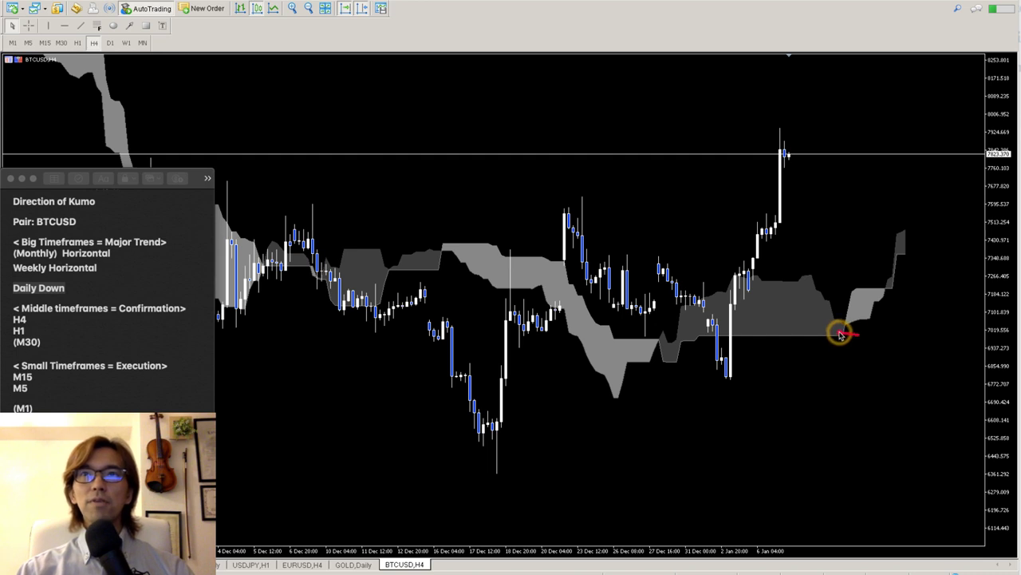
pyautogui.moveTo(840, 335)
pyautogui.mouseDown()
pyautogui.moveTo(844, 217)
pyautogui.moveTo(938, 221)
pyautogui.moveTo(926, 220)
pyautogui.moveTo(922, 341)
pyautogui.mouseUp()
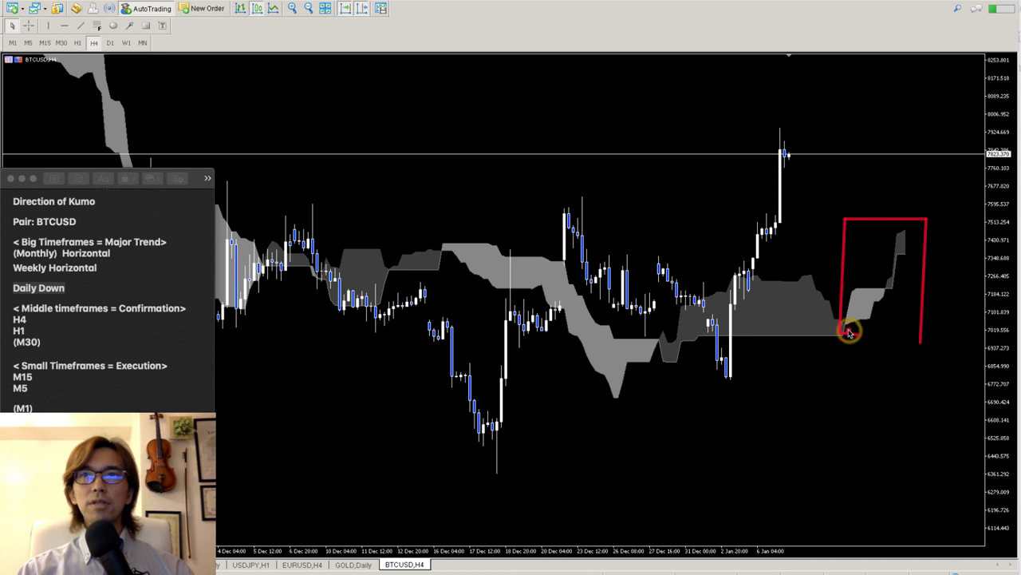
pyautogui.moveTo(850, 330); pyautogui.dragTo(916, 333)
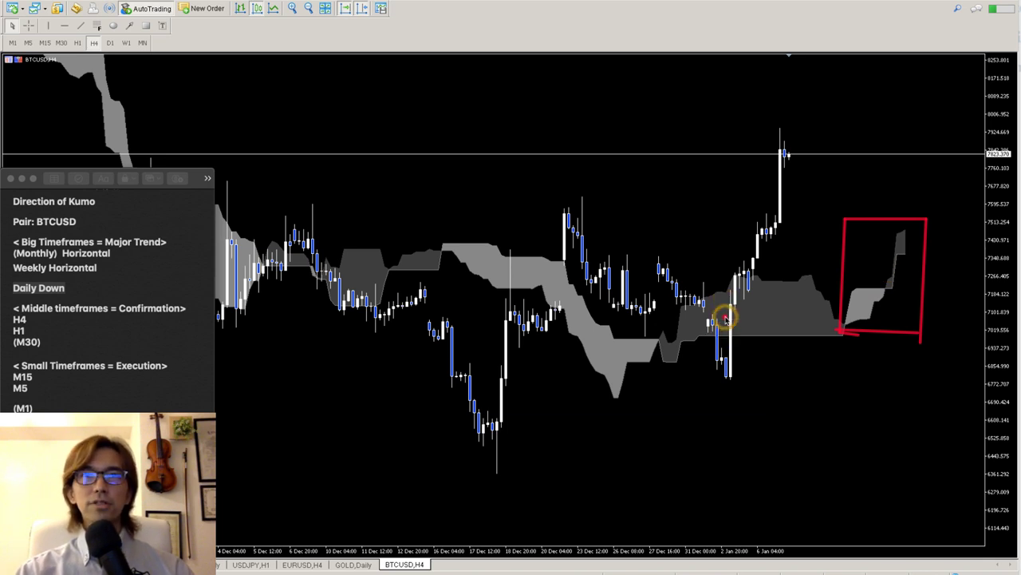
# Draw red upward arrows along the early-January price rise and the H4 future cloud, and clear the markup
pyautogui.moveTo(725, 318)
pyautogui.mouseDown()
pyautogui.moveTo(729, 284)
pyautogui.moveTo(787, 169)
pyautogui.mouseUp()
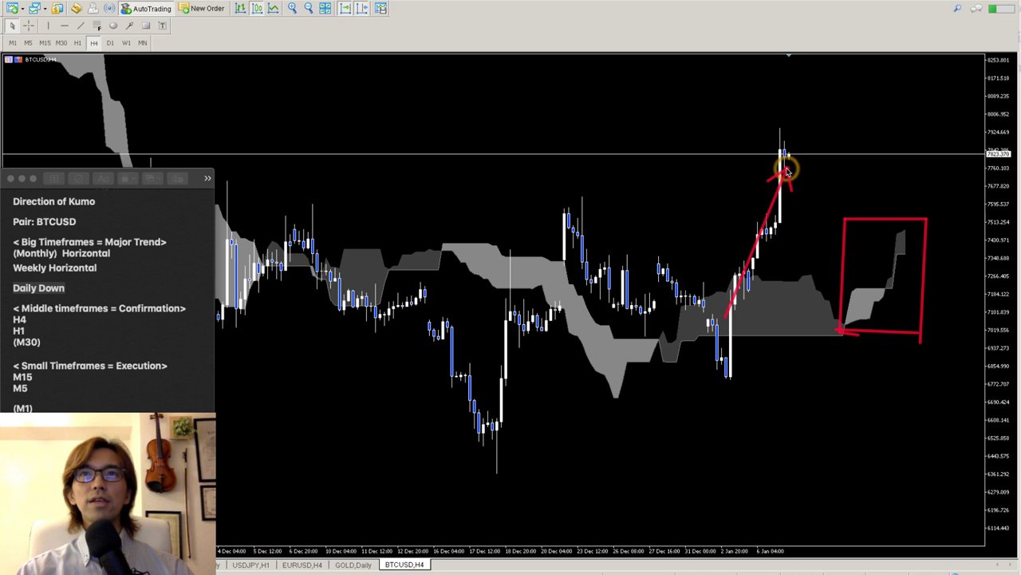
pyautogui.moveTo(840, 329)
pyautogui.mouseDown()
pyautogui.moveTo(875, 299)
pyautogui.moveTo(911, 239)
pyautogui.mouseUp()
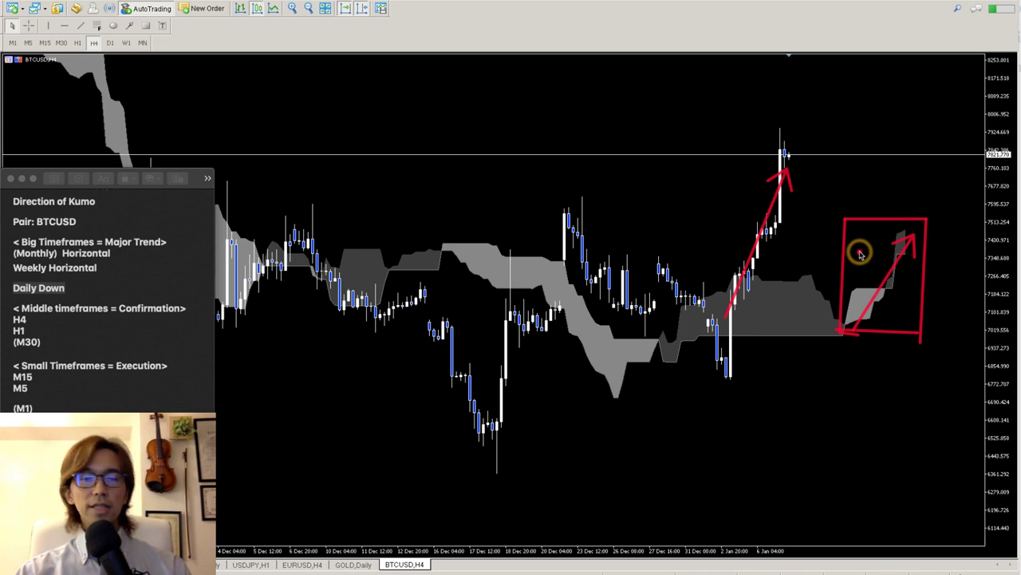
pyautogui.press('Escape')
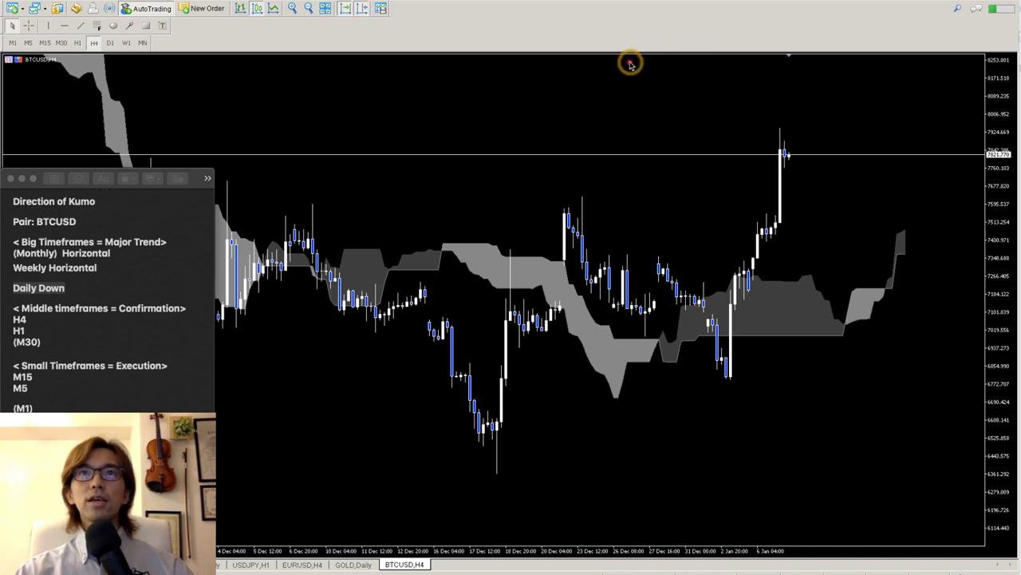
# Sketch a red descending line across the latest H4 high, add a downward arrow from the latest candle, and box the future cloud
pyautogui.moveTo(625, 64)
pyautogui.mouseDown()
pyautogui.moveTo(748, 117)
pyautogui.moveTo(926, 227)
pyautogui.moveTo(990, 238)
pyautogui.mouseUp()
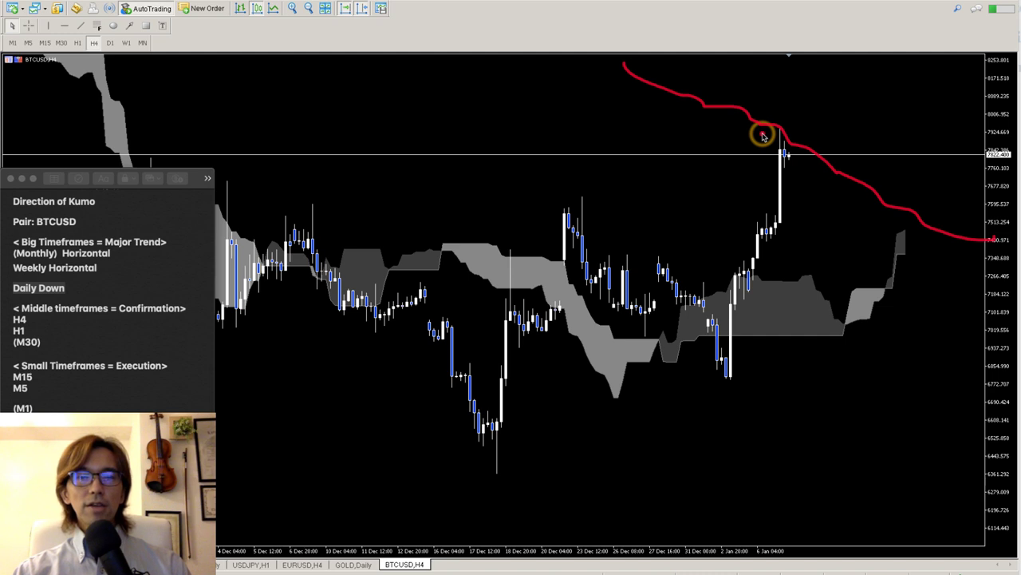
pyautogui.moveTo(789, 150); pyautogui.dragTo(860, 270)
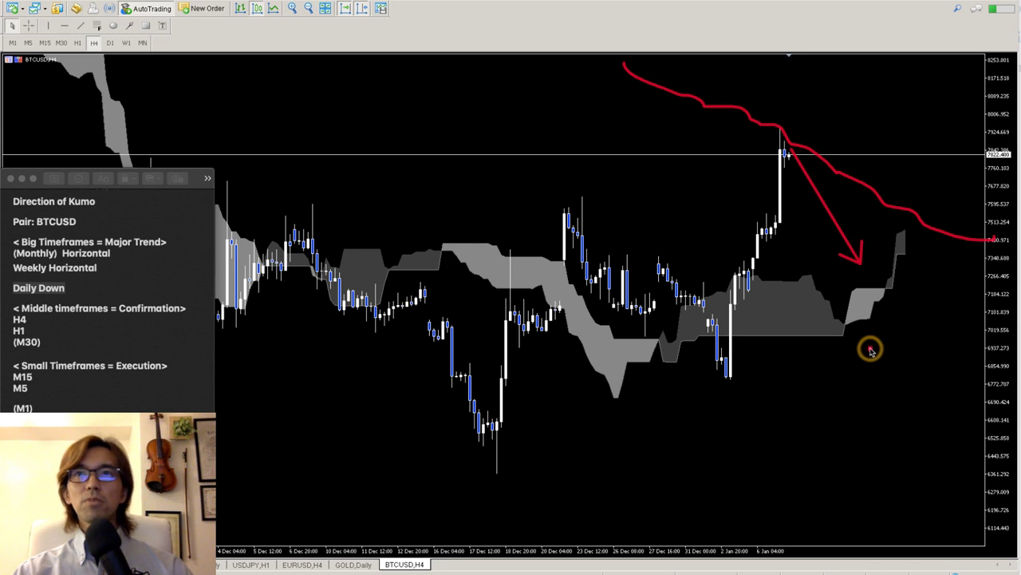
pyautogui.moveTo(880, 346)
pyautogui.mouseDown()
pyautogui.moveTo(842, 348)
pyautogui.moveTo(856, 235)
pyautogui.moveTo(841, 222)
pyautogui.moveTo(931, 230)
pyautogui.moveTo(926, 348)
pyautogui.moveTo(862, 348)
pyautogui.mouseUp()
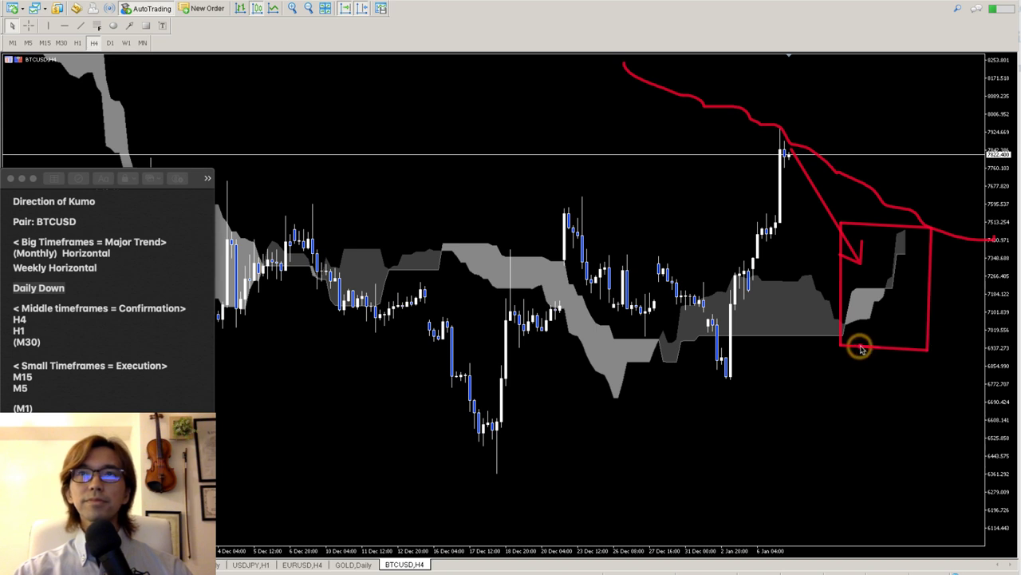
pyautogui.moveTo(820, 415); pyautogui.dragTo(821, 415)
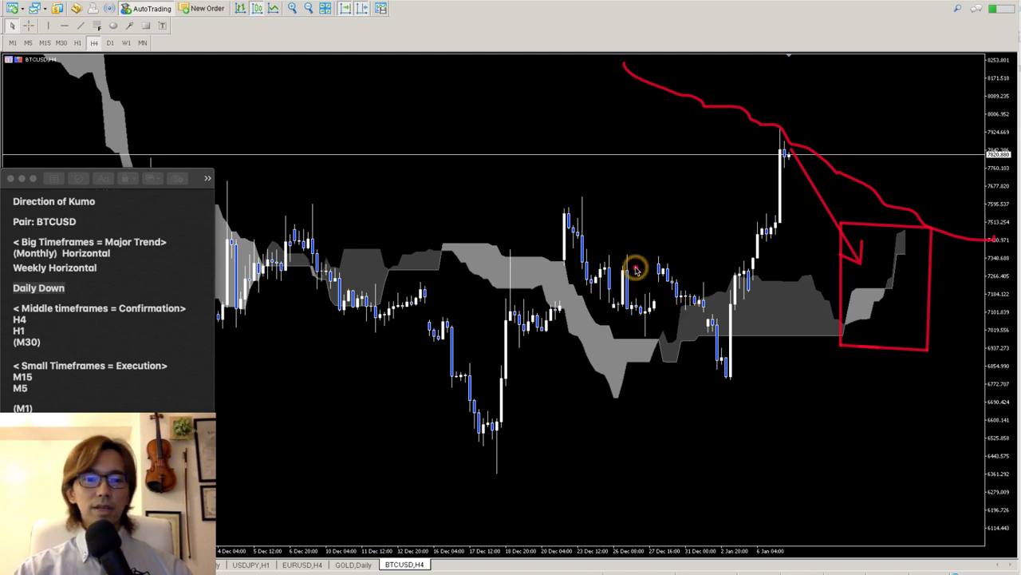
# Undo the box and the downward arrow stroke by stroke, and clear the remaining descending line
pyautogui.press('super+z')
pyautogui.press('super+z')
pyautogui.press('super+z')
pyautogui.press('super+z')
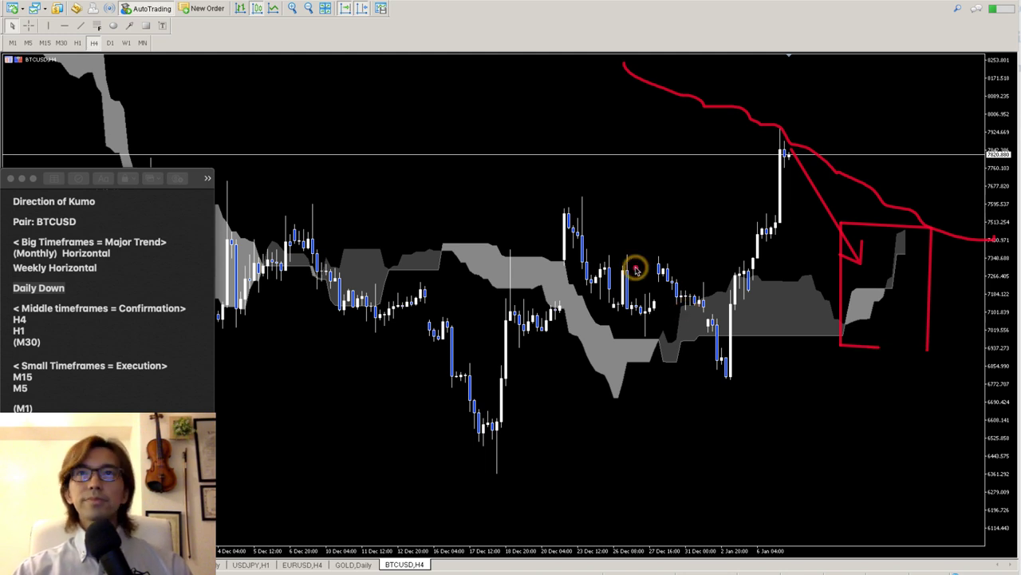
pyautogui.press('super+z')
pyautogui.press('super+z')
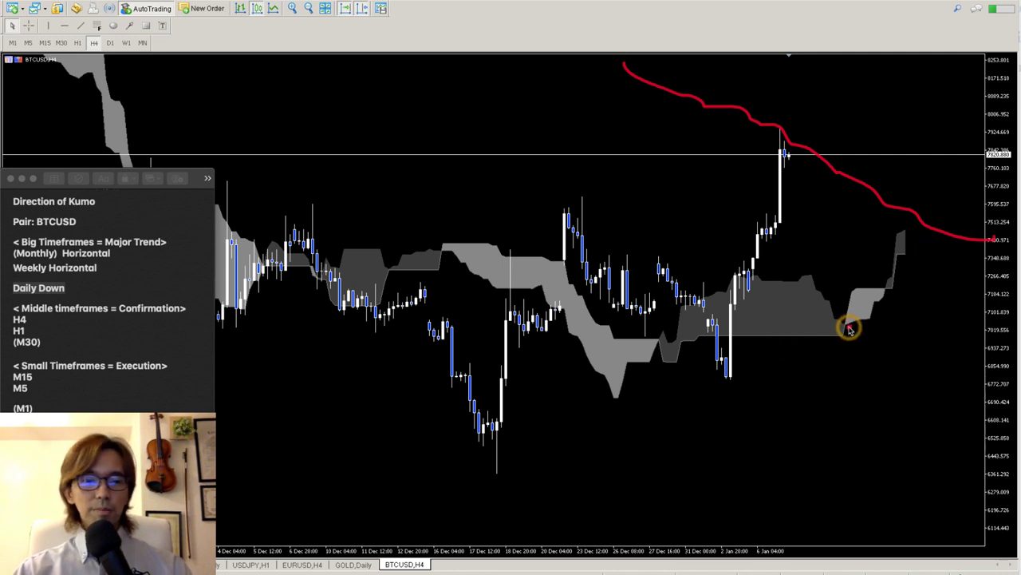
pyautogui.press('Escape')
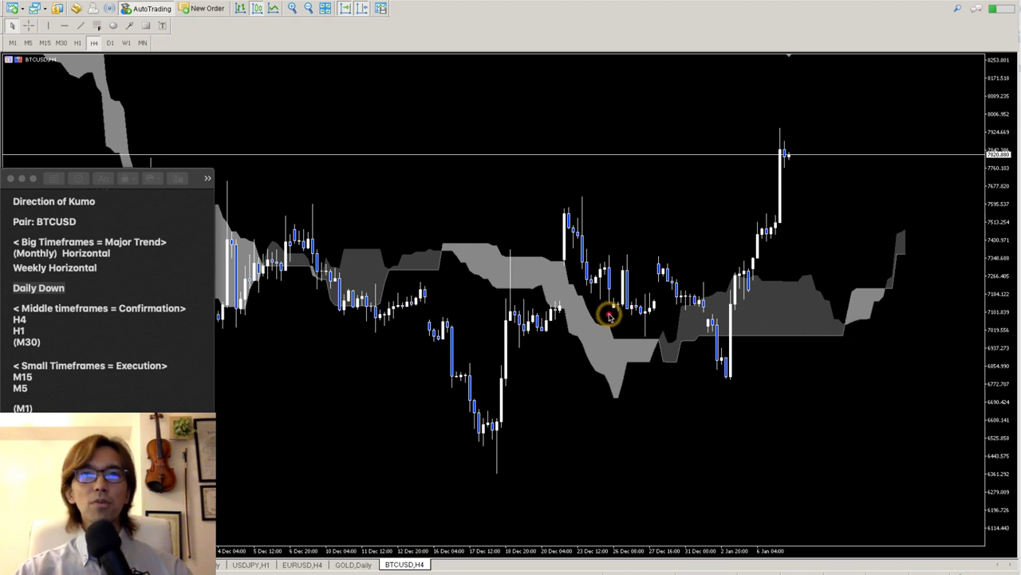
# Draw red arrows along the H4 cloud's horizontal, falling and rising sections since early December, and clear the markup
pyautogui.moveTo(607, 313)
pyautogui.mouseDown()
pyautogui.moveTo(833, 325)
pyautogui.moveTo(905, 237)
pyautogui.mouseUp()
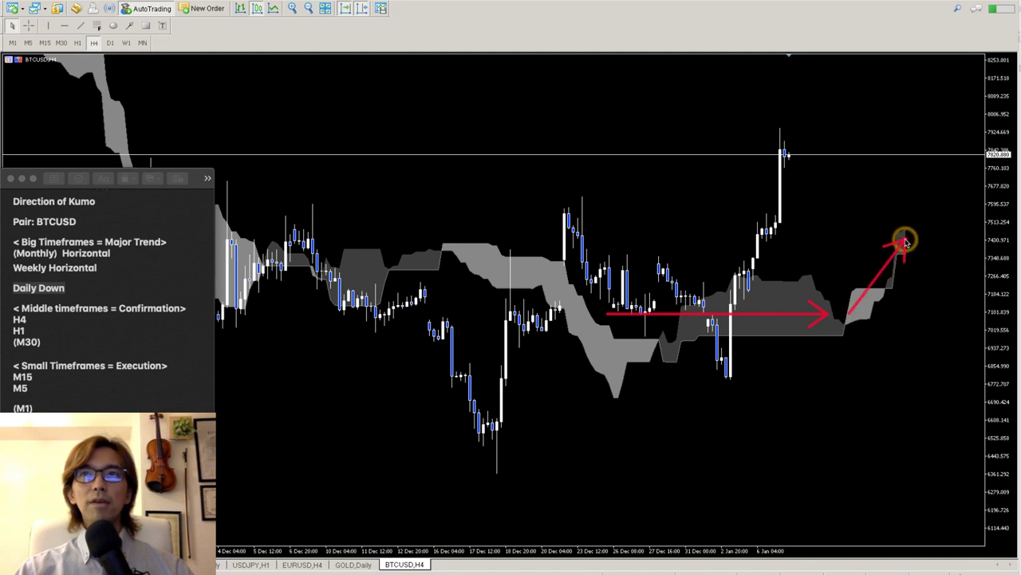
pyautogui.moveTo(479, 252); pyautogui.dragTo(600, 351)
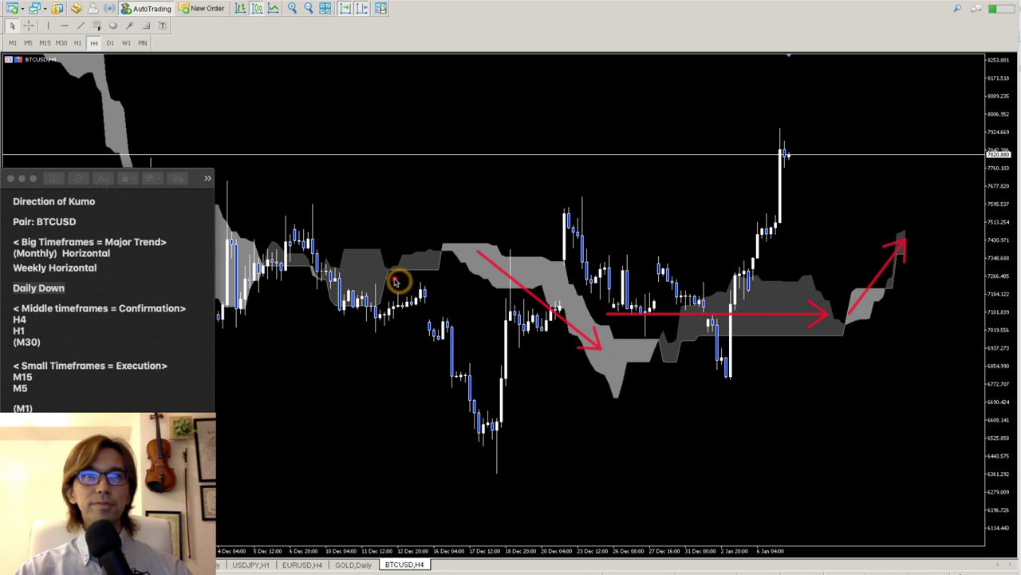
pyautogui.moveTo(277, 260); pyautogui.dragTo(451, 261)
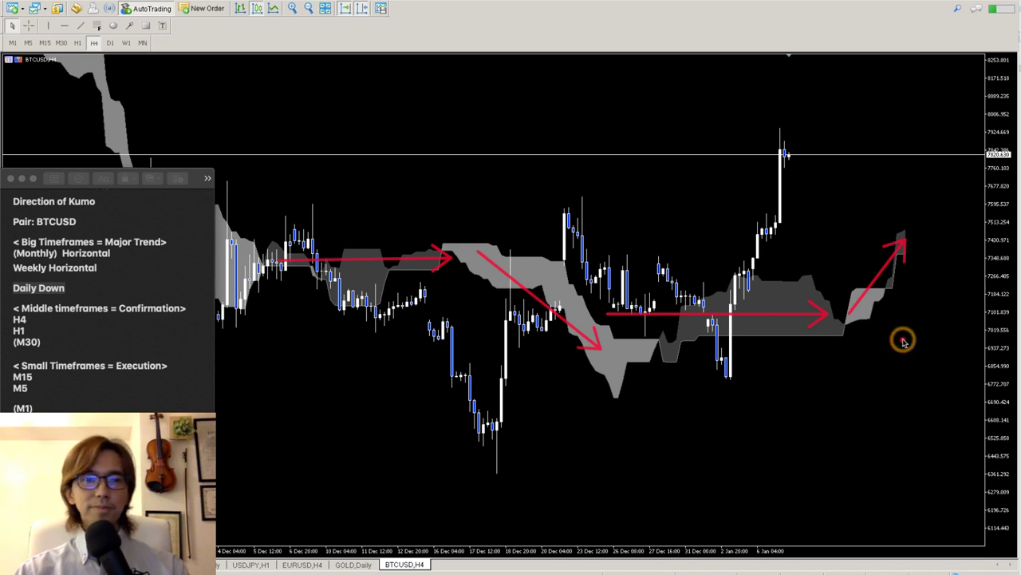
pyautogui.press('Escape')
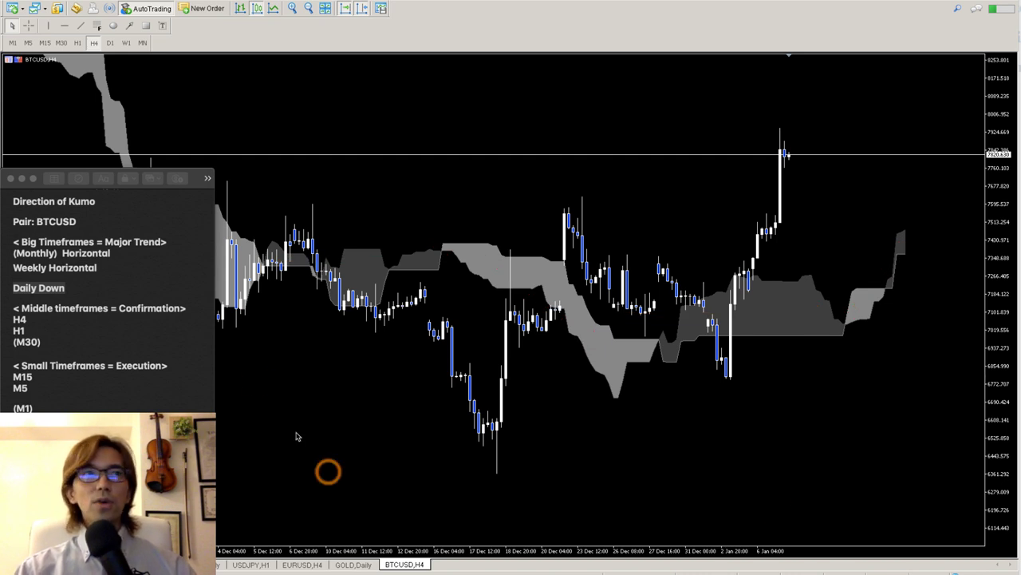
# Record the H4 direction as UP in the note
pyautogui.click(130, 319)
pyautogui.click(131, 327)
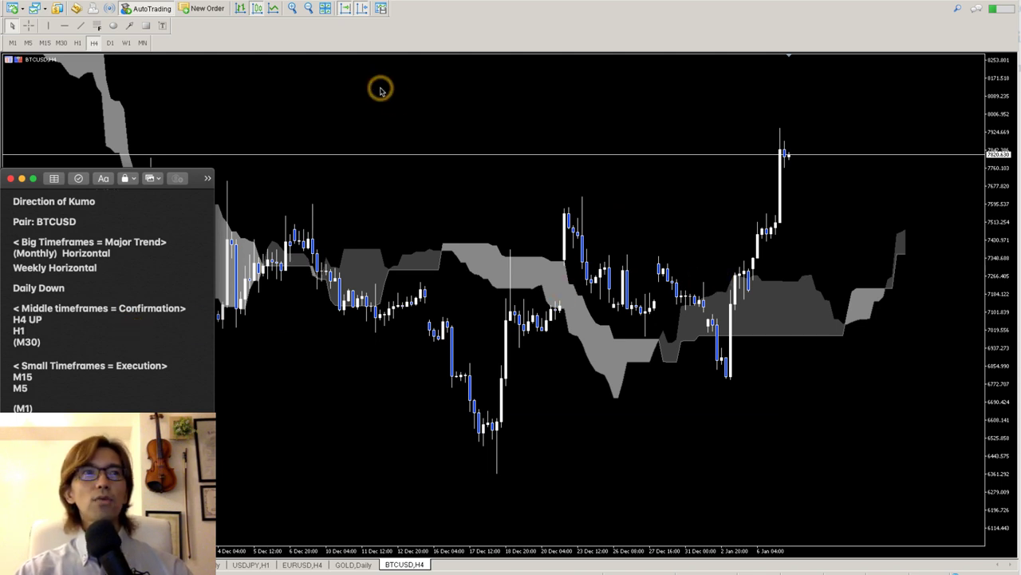
# Show BTCUSD on the H1 timeframe and draw red arrows along the cloud's horizontal, falling and rising sections
pyautogui.click(77, 42)
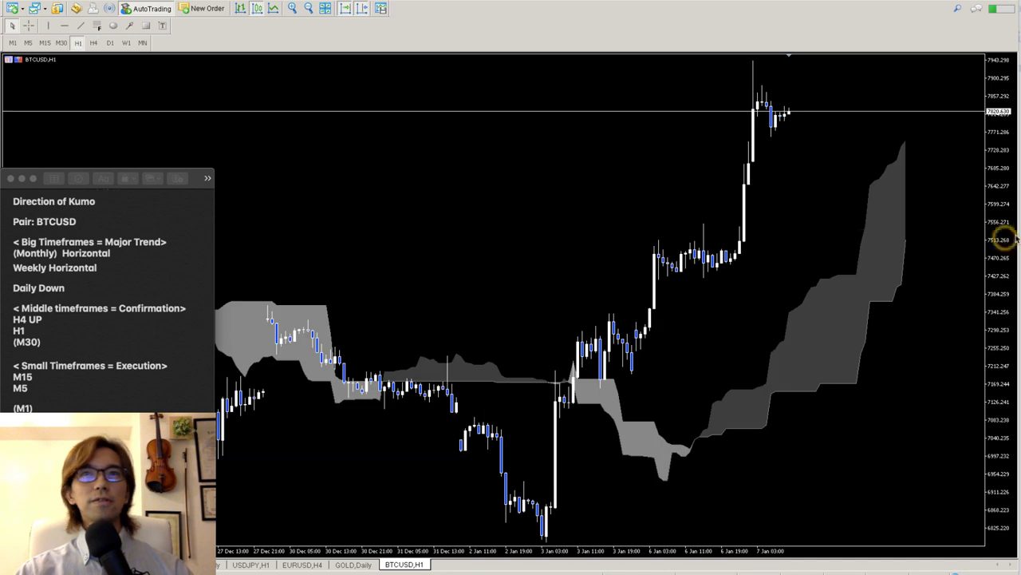
pyautogui.moveTo(999, 91); pyautogui.dragTo(998, 172)
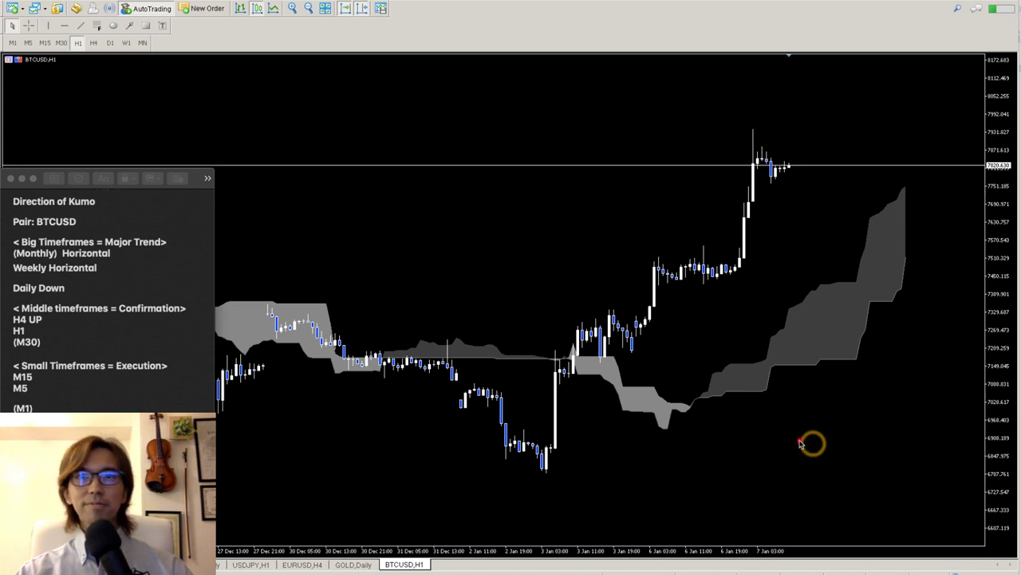
pyautogui.moveTo(714, 403)
pyautogui.mouseDown()
pyautogui.moveTo(875, 327)
pyautogui.moveTo(925, 215)
pyautogui.mouseUp()
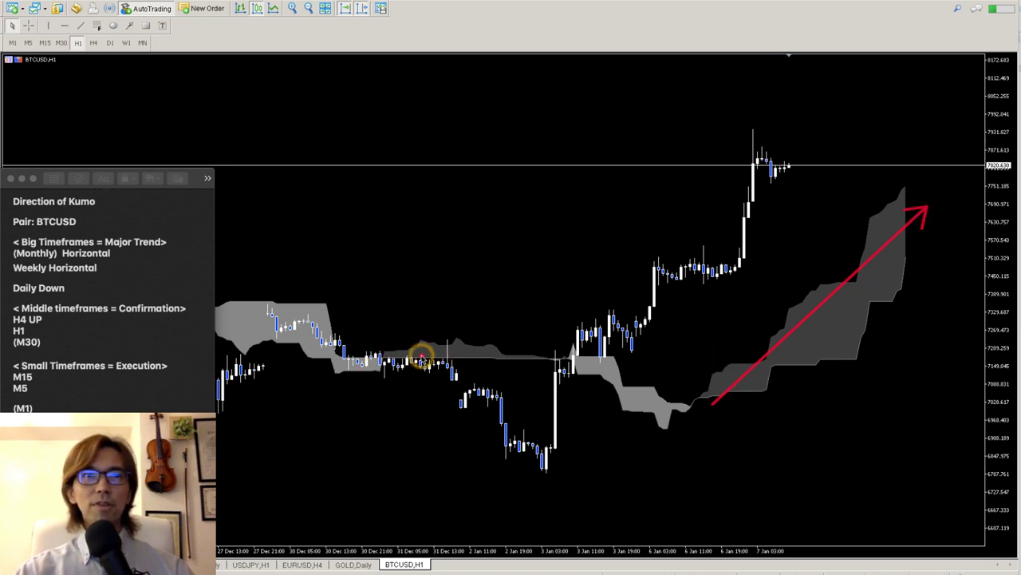
pyautogui.moveTo(358, 352)
pyautogui.mouseDown()
pyautogui.moveTo(566, 355)
pyautogui.moveTo(678, 411)
pyautogui.mouseUp()
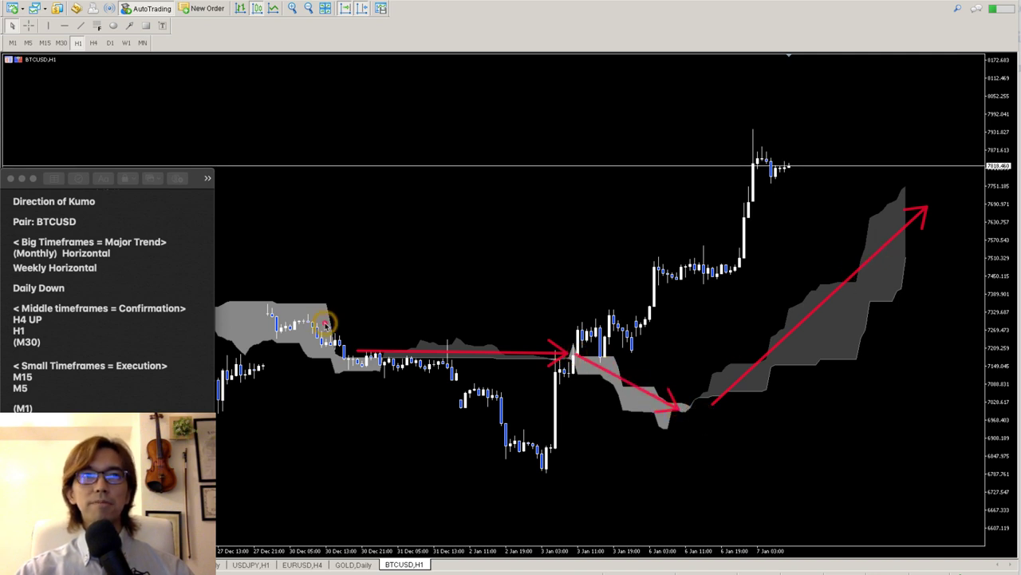
pyautogui.moveTo(221, 348); pyautogui.dragTo(359, 352)
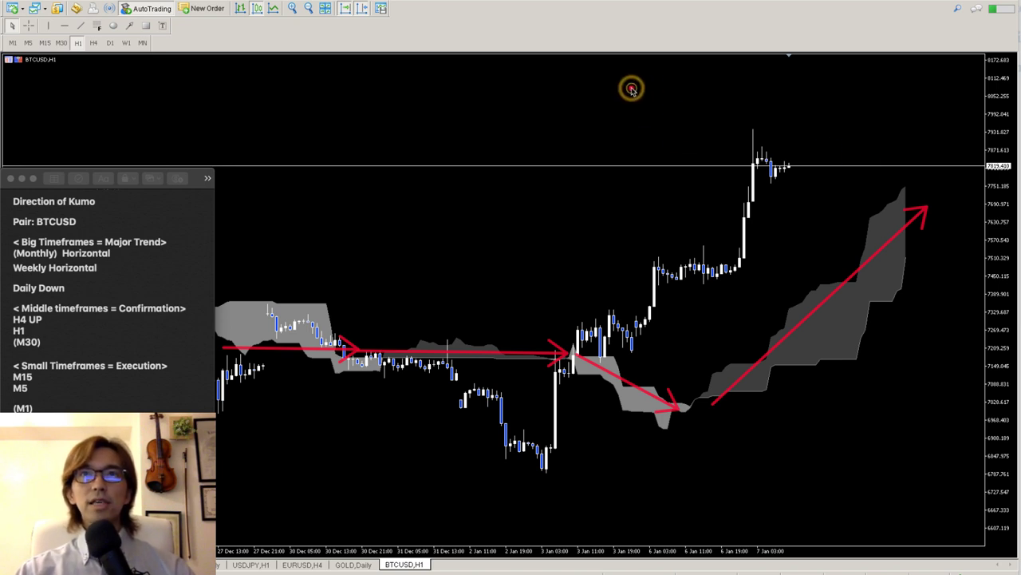
# Sketch a red descending line across the H1 high, a double-top shape over the latest candles, and a downward arrow from it
pyautogui.moveTo(632, 87)
pyautogui.mouseDown()
pyautogui.moveTo(810, 182)
pyautogui.moveTo(998, 222)
pyautogui.mouseUp()
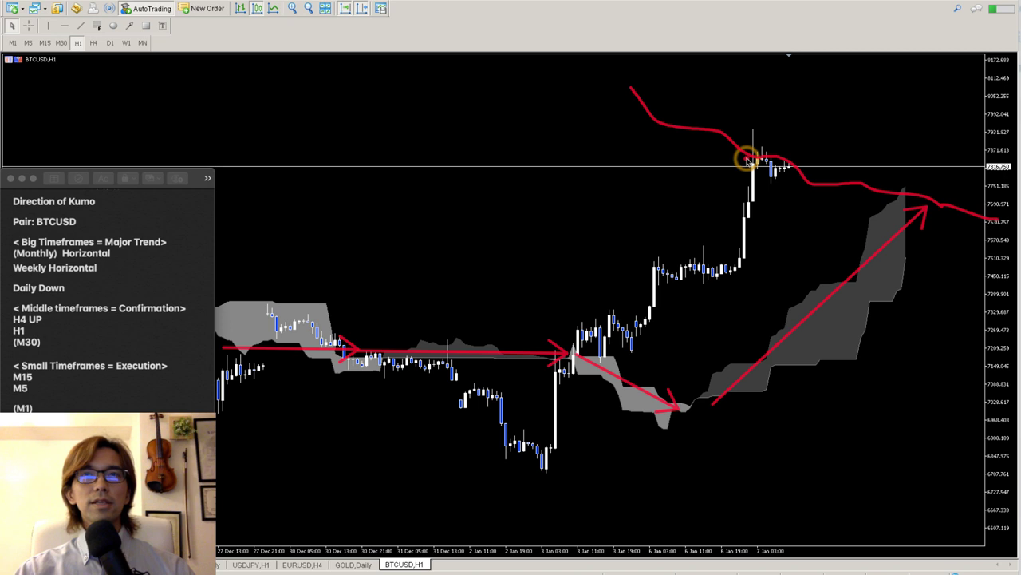
pyautogui.moveTo(713, 164)
pyautogui.mouseDown()
pyautogui.moveTo(757, 110)
pyautogui.moveTo(780, 142)
pyautogui.moveTo(805, 115)
pyautogui.moveTo(833, 154)
pyautogui.mouseUp()
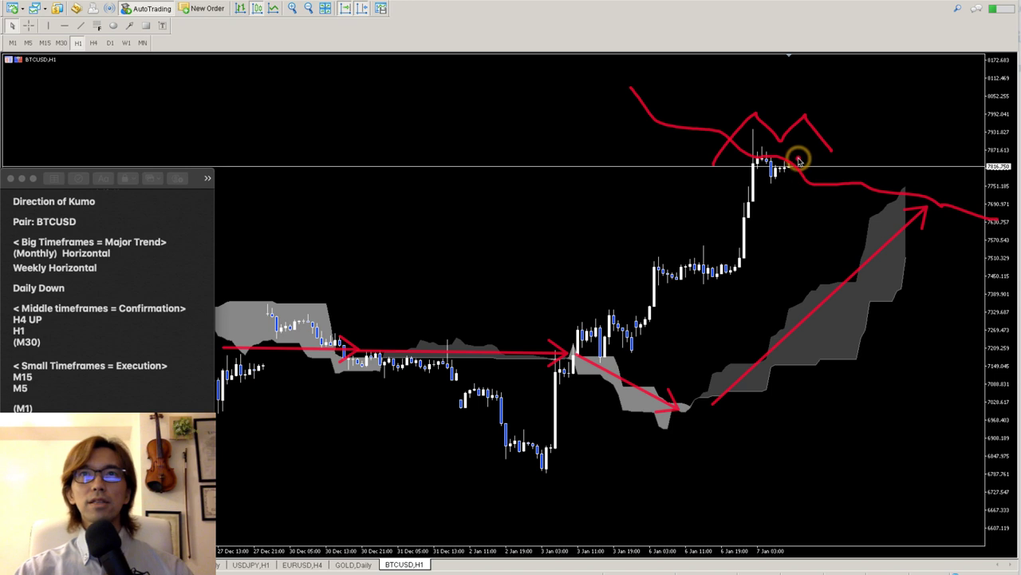
pyautogui.moveTo(806, 149); pyautogui.dragTo(850, 244)
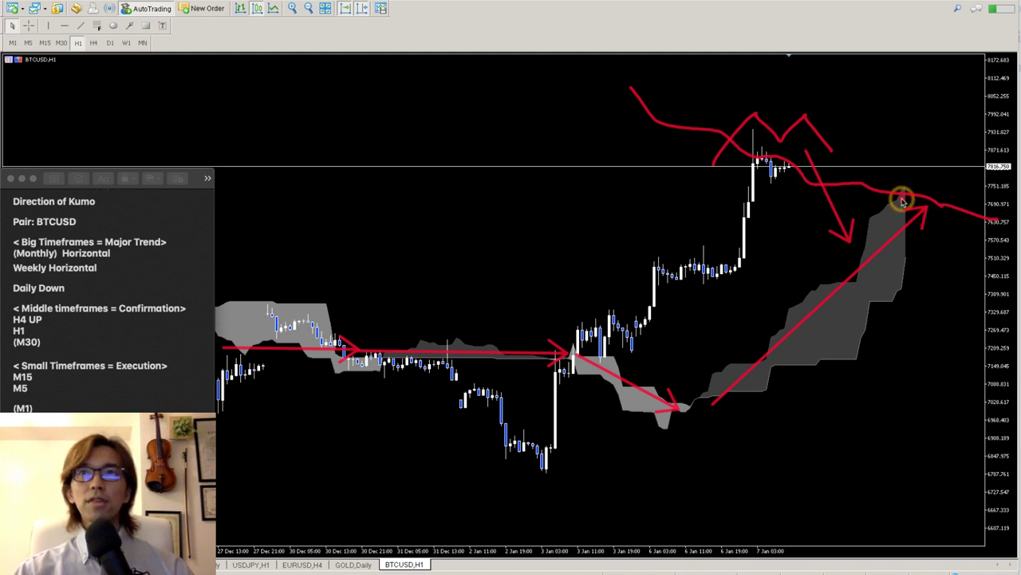
# Sketch the H1 cloud turning down beyond its leading end, extend the downward arrow through the cloud, and mark both turning points with dots
pyautogui.moveTo(902, 201)
pyautogui.mouseDown()
pyautogui.moveTo(953, 199)
pyautogui.moveTo(918, 248)
pyautogui.moveTo(922, 209)
pyautogui.moveTo(967, 199)
pyautogui.moveTo(962, 209)
pyautogui.moveTo(992, 228)
pyautogui.moveTo(1019, 279)
pyautogui.mouseUp()
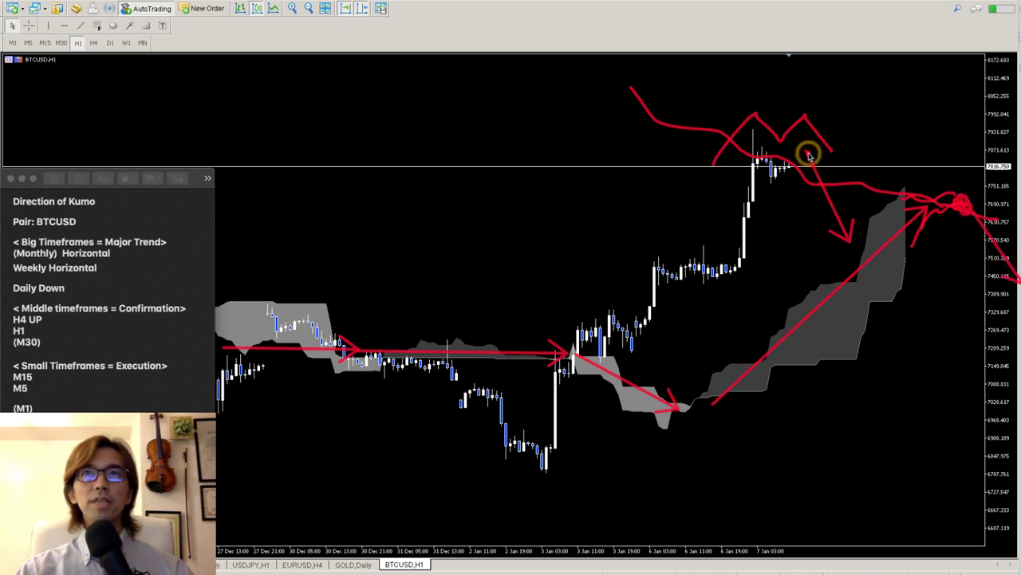
pyautogui.moveTo(805, 153)
pyautogui.mouseDown()
pyautogui.moveTo(852, 249)
pyautogui.moveTo(862, 247)
pyautogui.moveTo(892, 330)
pyautogui.mouseUp()
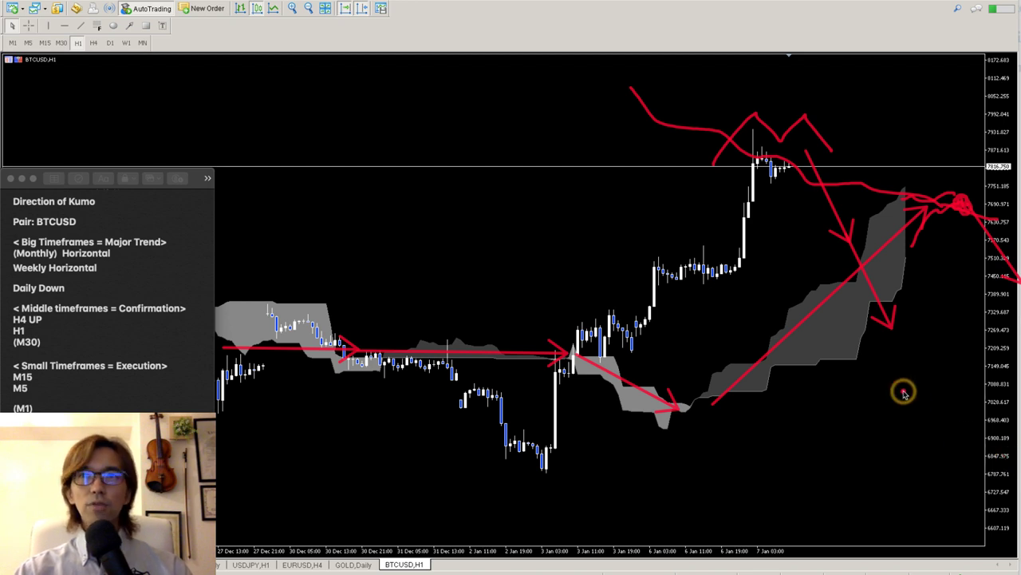
pyautogui.click(876, 301)
pyautogui.moveTo(915, 289); pyautogui.dragTo(896, 291)
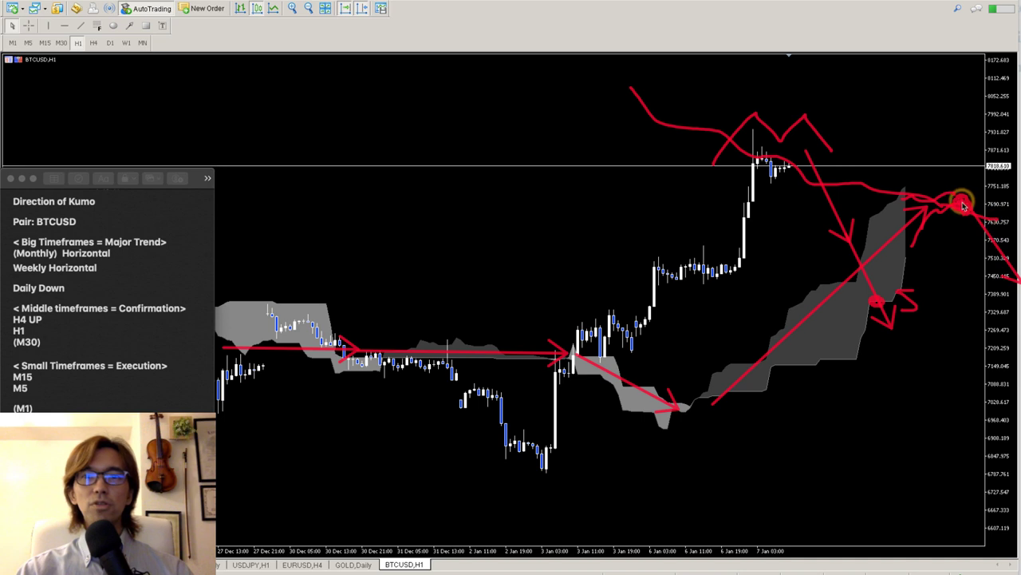
pyautogui.moveTo(963, 205); pyautogui.dragTo(961, 201)
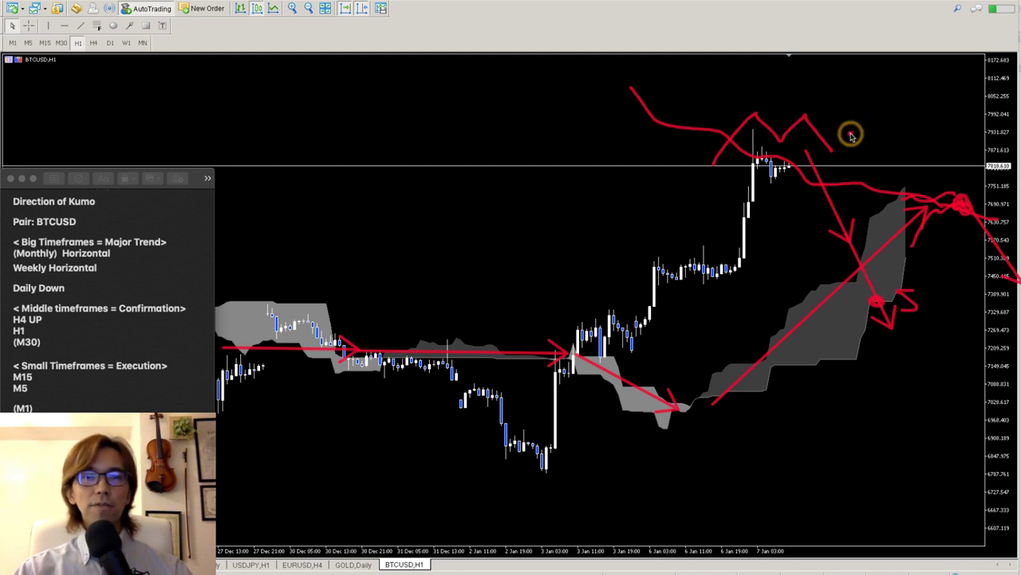
# Circle the double-top area on the H1 chart, add an upward arrow at its second peak, and clear the markup
pyautogui.moveTo(838, 205)
pyautogui.mouseDown()
pyautogui.moveTo(679, 128)
pyautogui.moveTo(755, 87)
pyautogui.moveTo(873, 126)
pyautogui.moveTo(862, 190)
pyautogui.mouseUp()
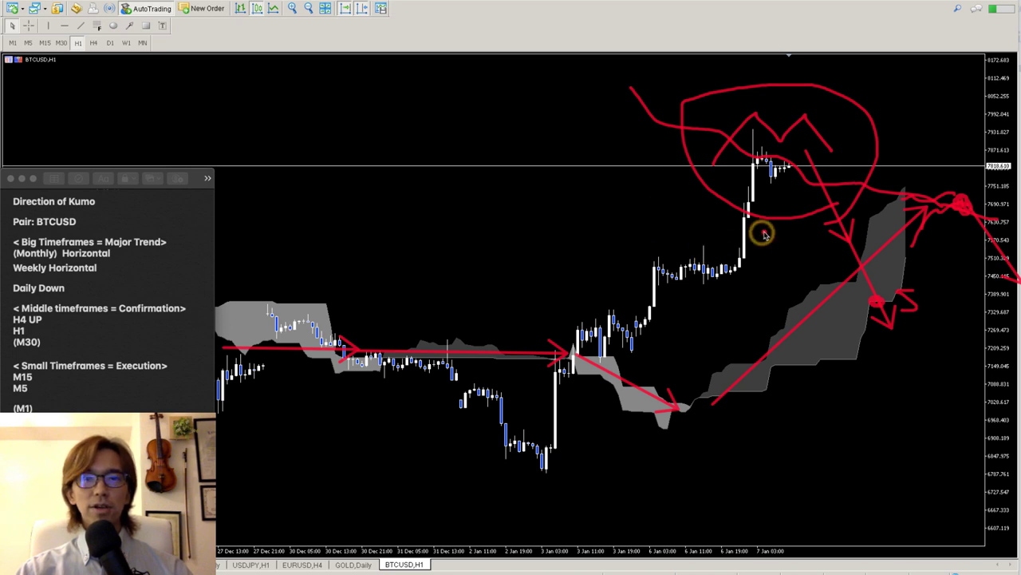
pyautogui.moveTo(802, 151)
pyautogui.mouseDown()
pyautogui.moveTo(805, 119)
pyautogui.moveTo(808, 154)
pyautogui.mouseUp()
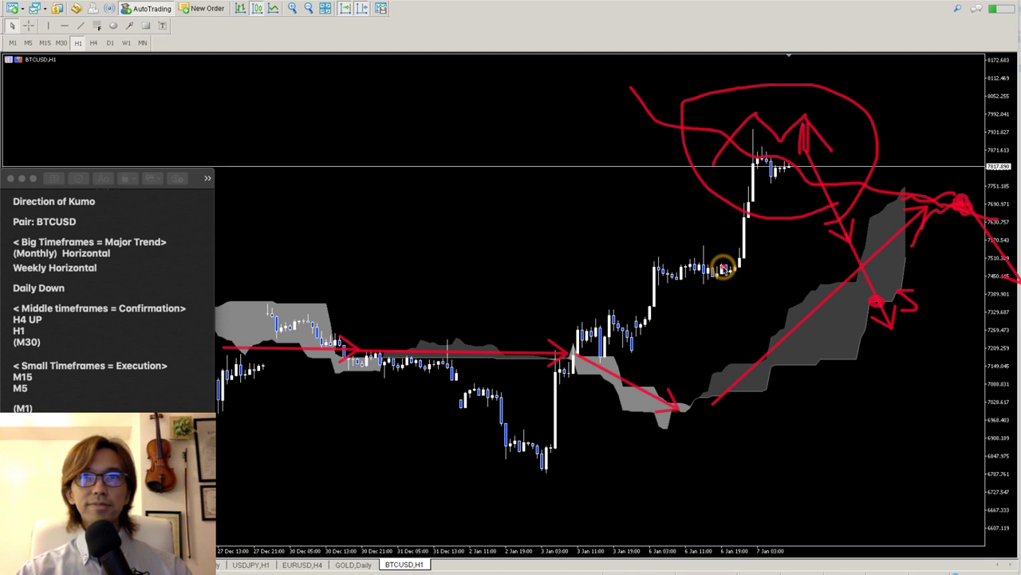
pyautogui.press('Escape')
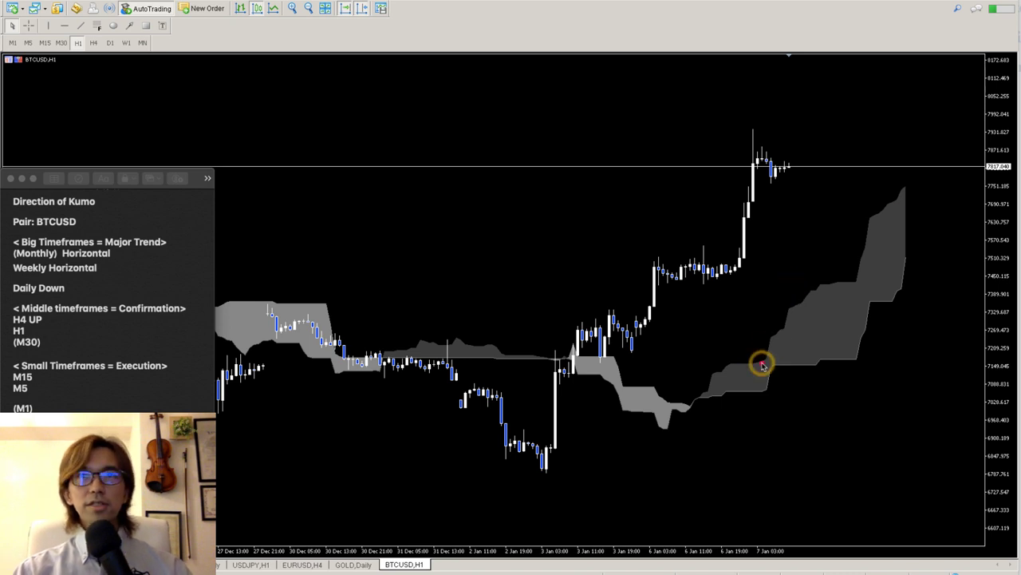
# Draw a rising arrow along the H1 cloud, a falling arrow beyond its leading end, and one from the latest candle down through the cloud
pyautogui.moveTo(736, 389); pyautogui.dragTo(949, 186)
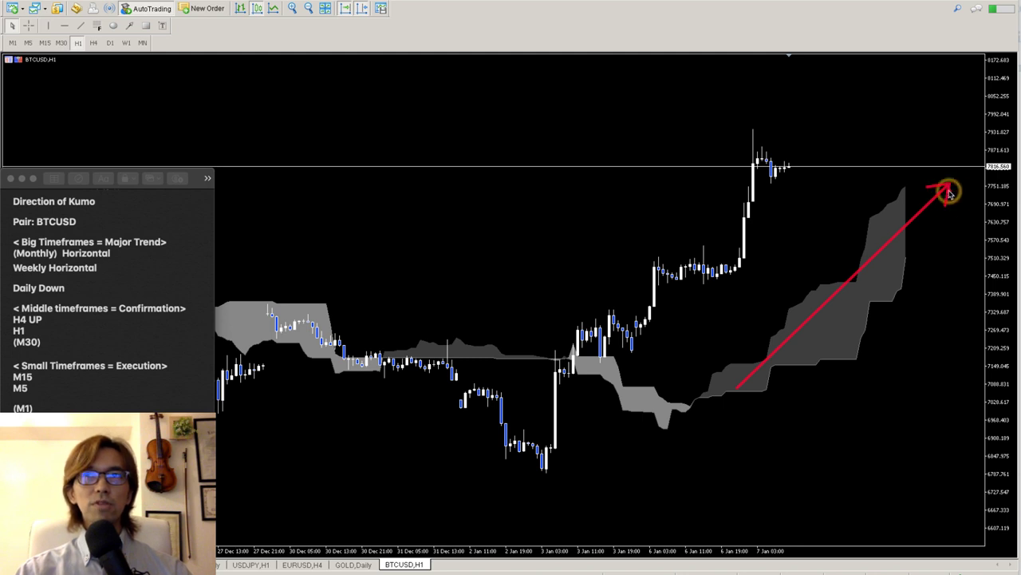
pyautogui.moveTo(951, 192)
pyautogui.mouseDown()
pyautogui.moveTo(1020, 387)
pyautogui.moveTo(985, 312)
pyautogui.moveTo(998, 337)
pyautogui.moveTo(989, 301)
pyautogui.moveTo(1008, 336)
pyautogui.mouseUp()
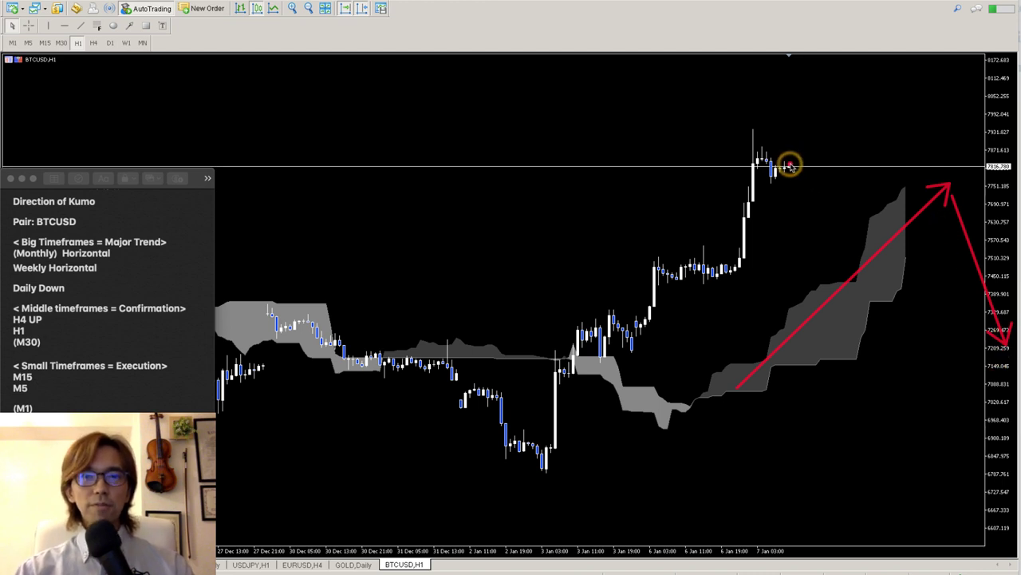
pyautogui.moveTo(795, 162); pyautogui.dragTo(900, 339)
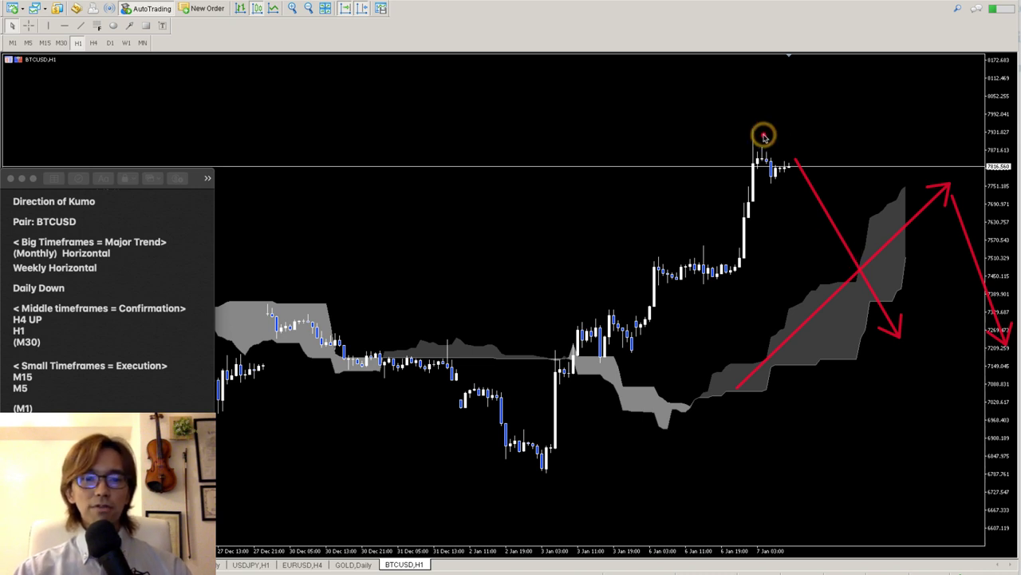
# Draw a horizontal line over the H1 high, circle the latest candles, and add a higher horizontal line above the circle
pyautogui.moveTo(732, 124); pyautogui.dragTo(846, 124)
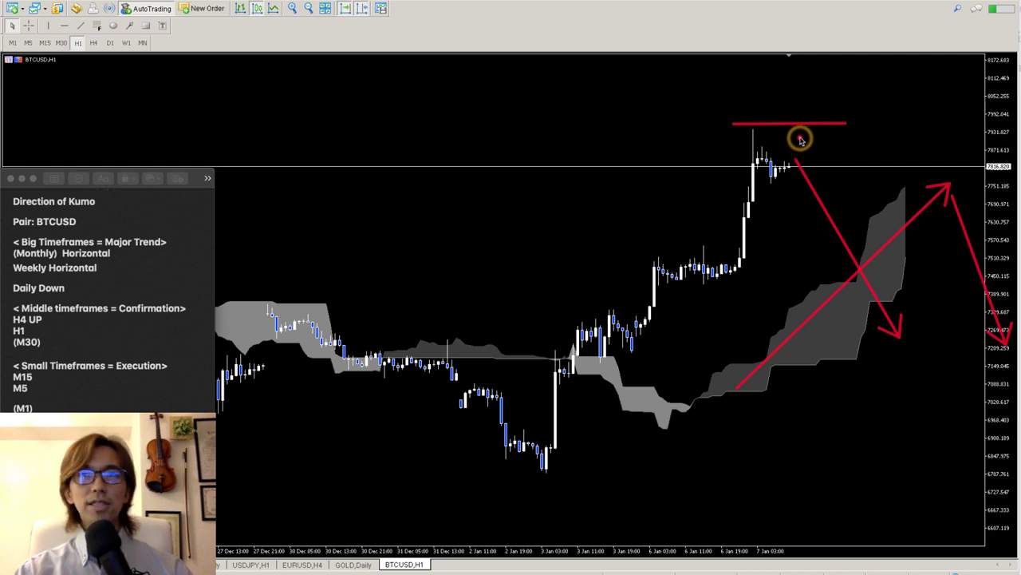
pyautogui.moveTo(813, 154)
pyautogui.mouseDown()
pyautogui.moveTo(786, 170)
pyautogui.moveTo(771, 105)
pyautogui.moveTo(847, 142)
pyautogui.moveTo(840, 172)
pyautogui.mouseUp()
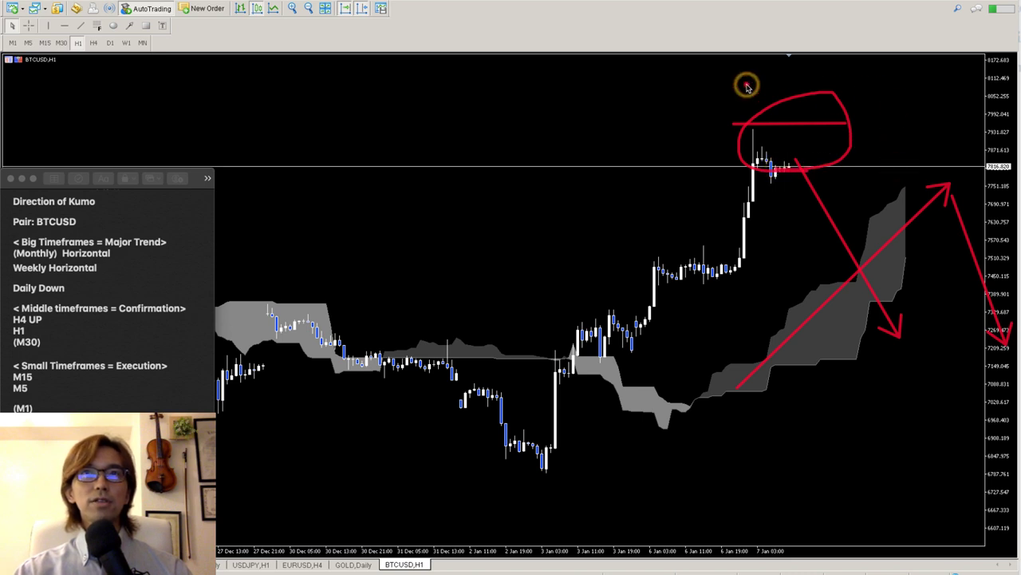
pyautogui.moveTo(745, 84)
pyautogui.mouseDown()
pyautogui.moveTo(902, 84)
pyautogui.moveTo(860, 86)
pyautogui.mouseUp()
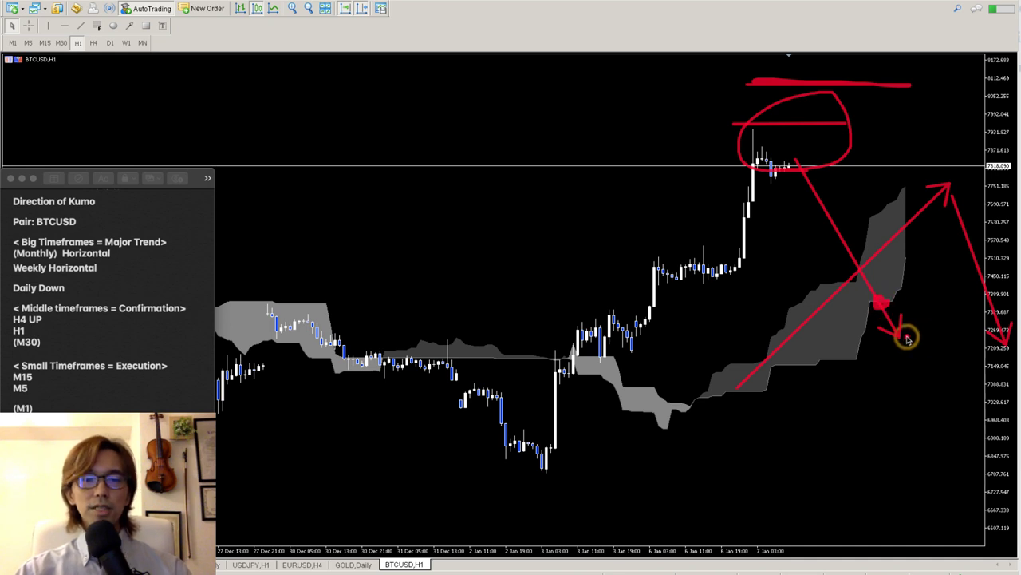
# Sketch a short pullback and further fall below the H1 cloud, mark the horizontal sell level with labelled dots, and clear the markup
pyautogui.moveTo(901, 338); pyautogui.dragTo(923, 304)
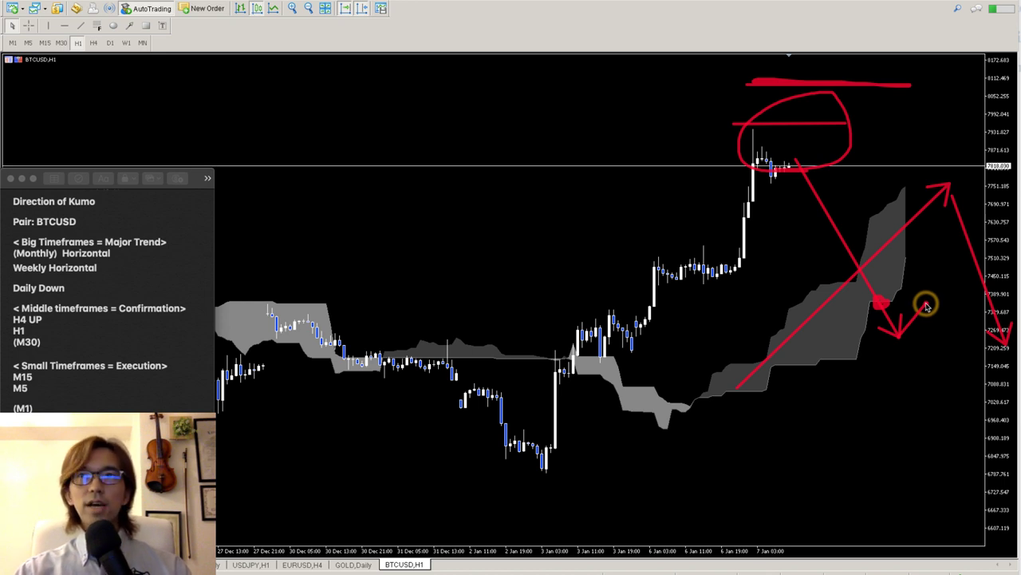
pyautogui.moveTo(925, 305); pyautogui.dragTo(968, 421)
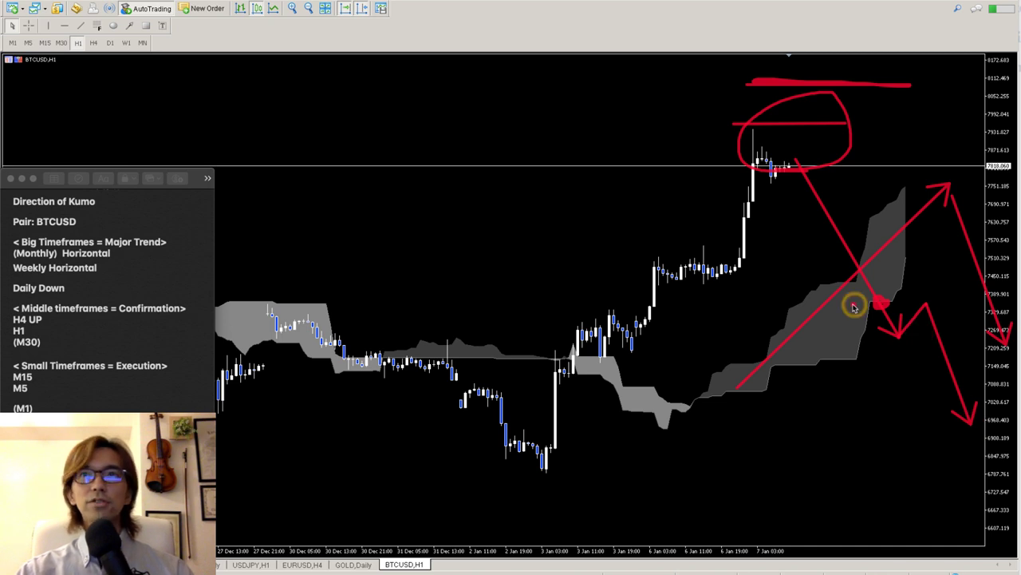
pyautogui.moveTo(834, 303)
pyautogui.mouseDown()
pyautogui.moveTo(981, 304)
pyautogui.moveTo(926, 306)
pyautogui.mouseUp()
pyautogui.moveTo(917, 303)
pyautogui.mouseDown()
pyautogui.moveTo(930, 310)
pyautogui.moveTo(883, 289)
pyautogui.moveTo(918, 301)
pyautogui.mouseUp()
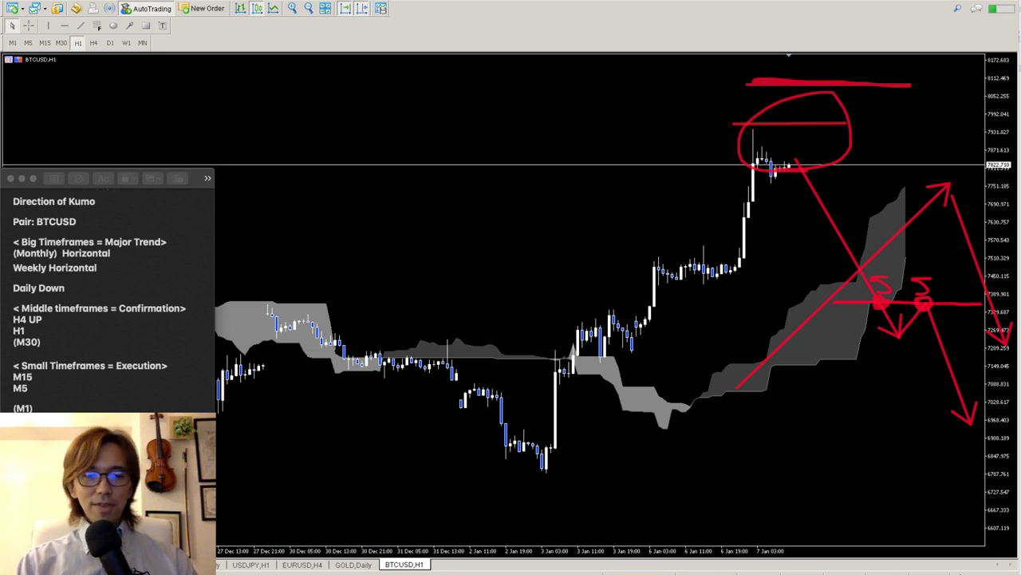
pyautogui.press('Escape')
pyautogui.click(724, 265)
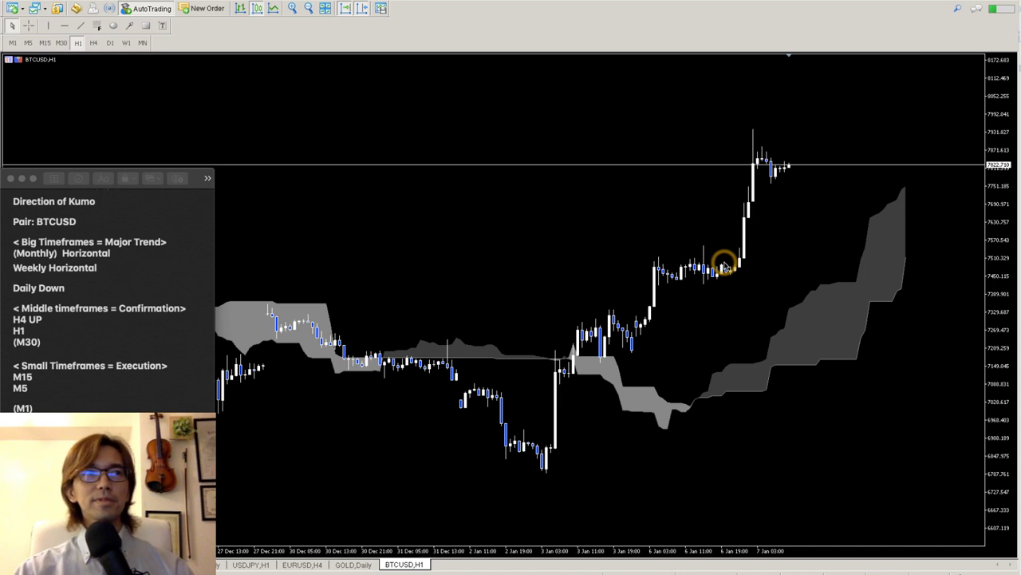
# Record H1 as Up in the note, and switch the chart to M30 to record its direction as up
pyautogui.click(86, 331)
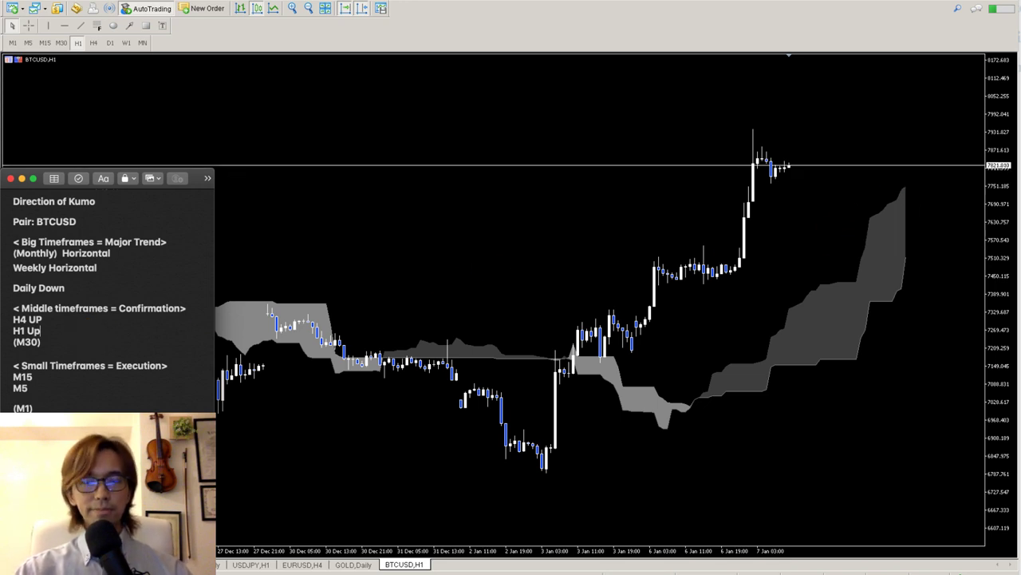
pyautogui.click(869, 512)
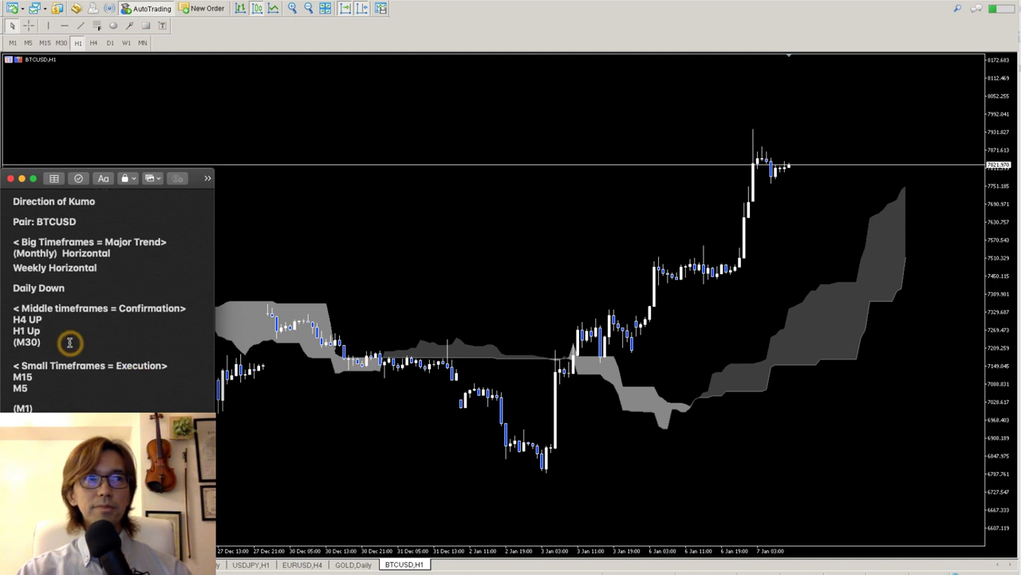
pyautogui.click(125, 75)
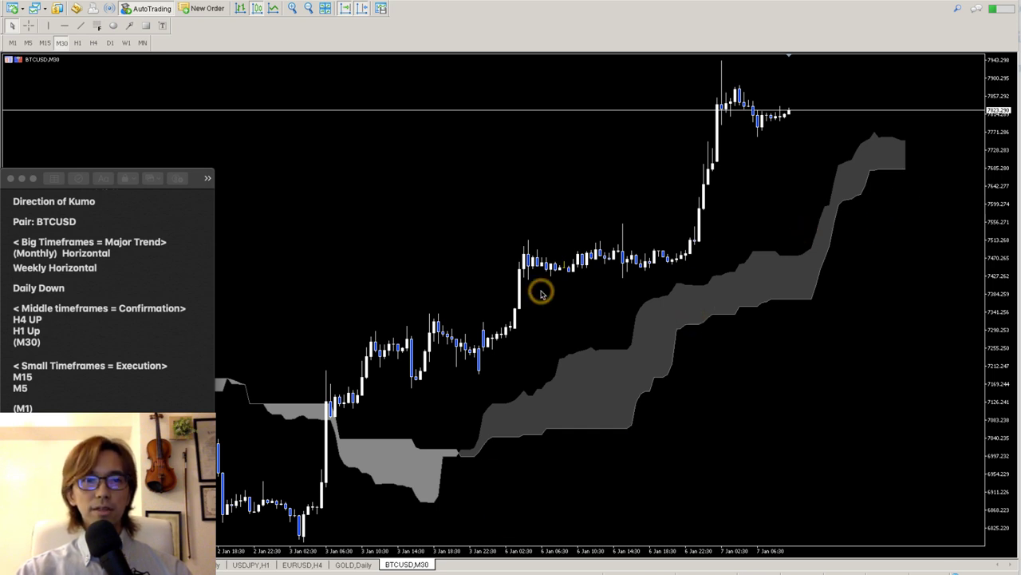
pyautogui.click(139, 341)
pyautogui.write('up')
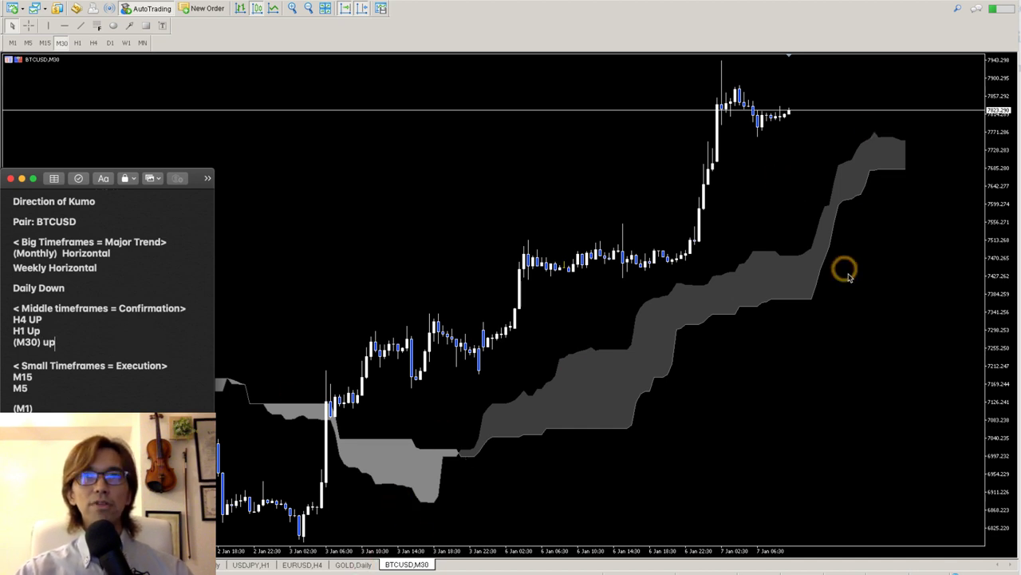
# Compress the M30 price scale, draw a horizontal line above the high and a downward arrow through the cloud, and clear the markup
pyautogui.moveTo(1008, 155); pyautogui.dragTo(1004, 403)
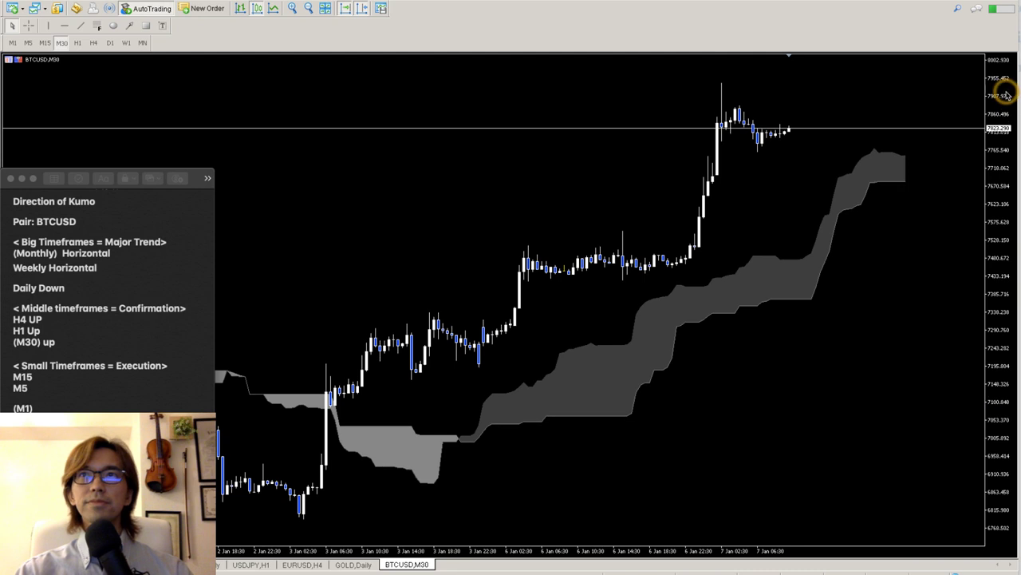
pyautogui.moveTo(1005, 91); pyautogui.dragTo(1005, 170)
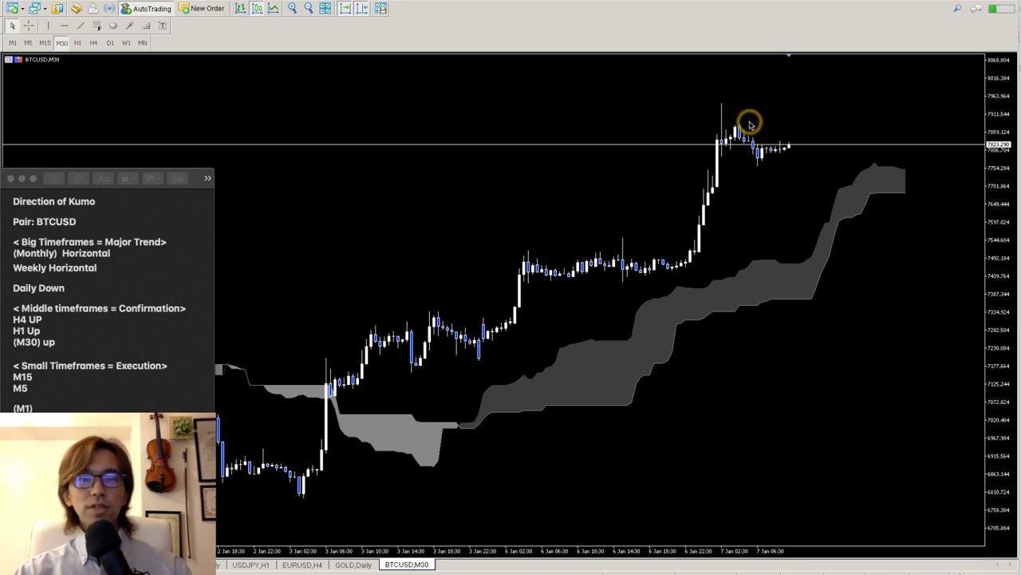
pyautogui.moveTo(679, 91); pyautogui.dragTo(868, 92)
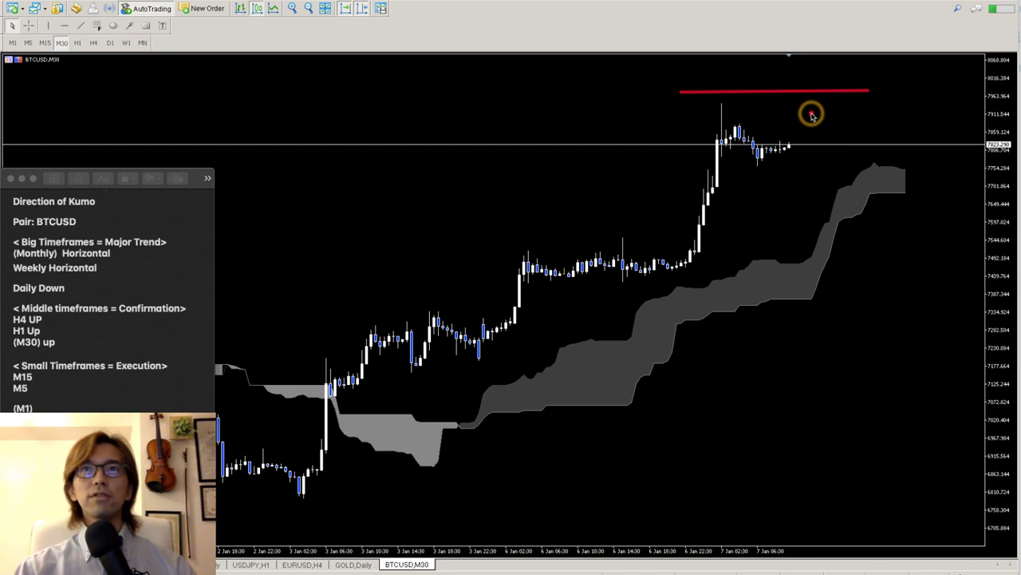
pyautogui.moveTo(811, 113); pyautogui.dragTo(914, 350)
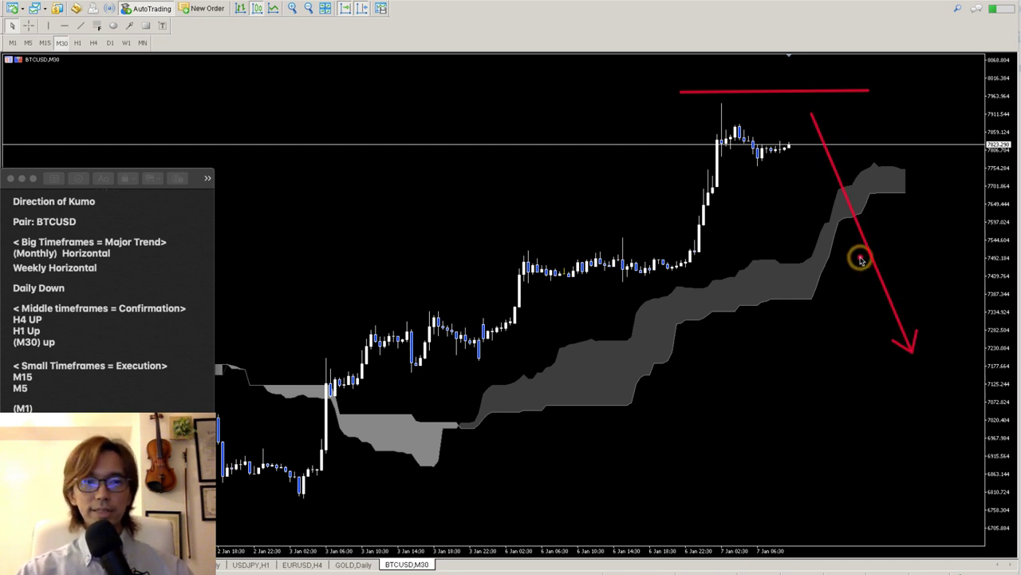
pyautogui.press('Escape')
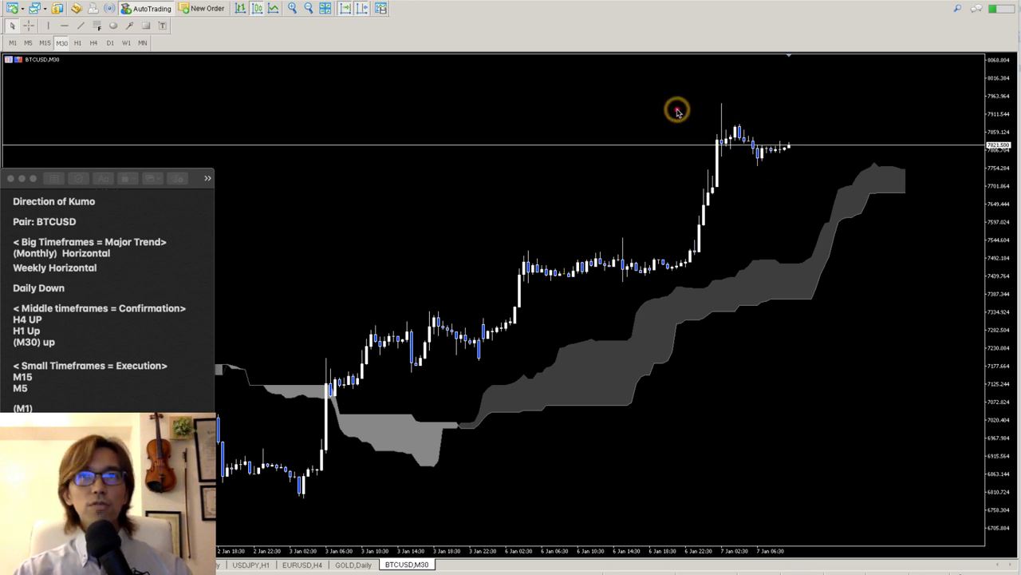
pyautogui.moveTo(675, 100); pyautogui.dragTo(878, 98)
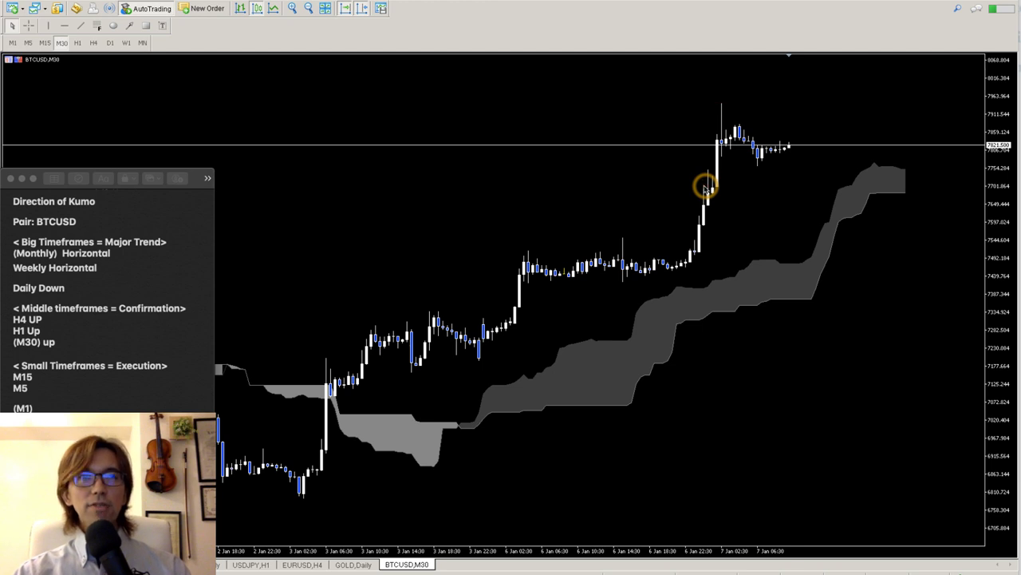
# Show the Daily timeframe, draw downward arrows from the latest candle and along the falling cloud, and clear them
pyautogui.click(111, 43)
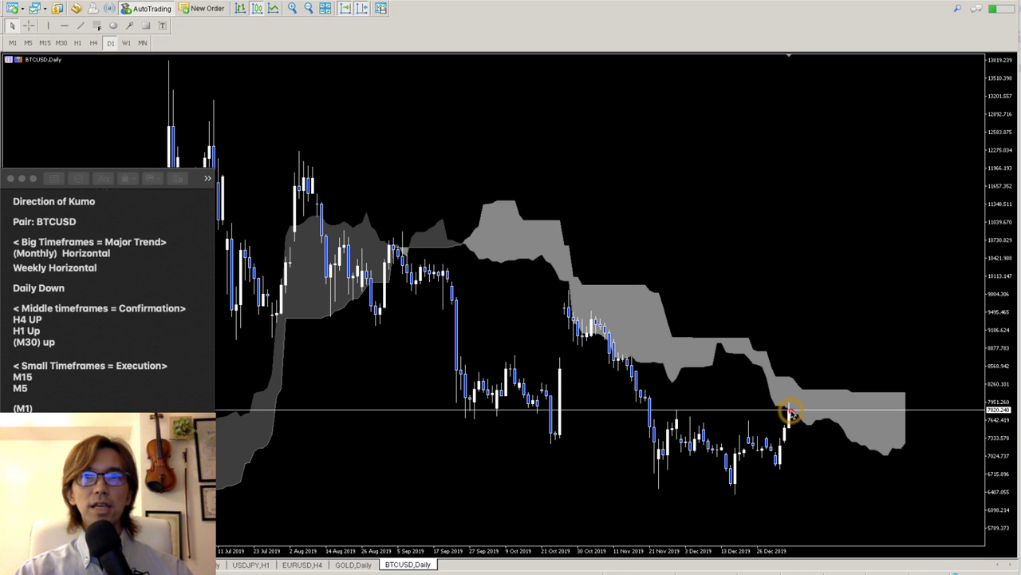
pyautogui.moveTo(790, 411); pyautogui.dragTo(836, 476)
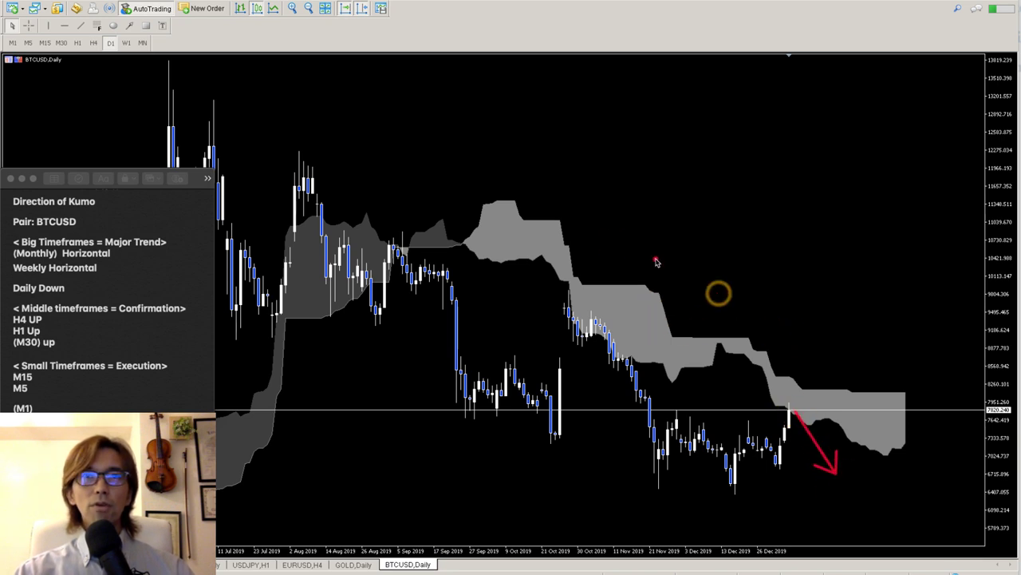
pyautogui.moveTo(508, 220); pyautogui.dragTo(974, 474)
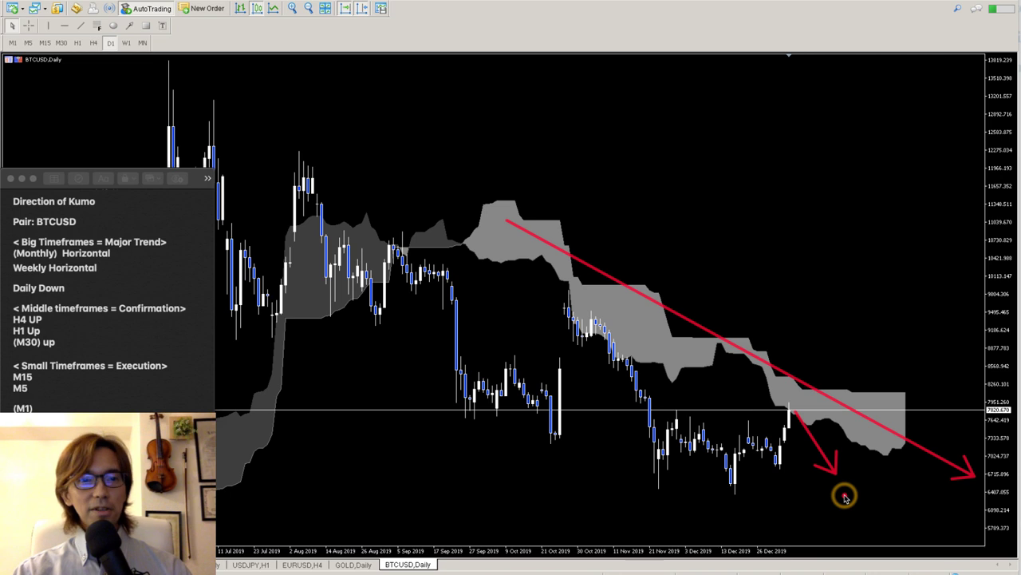
pyautogui.press('Escape')
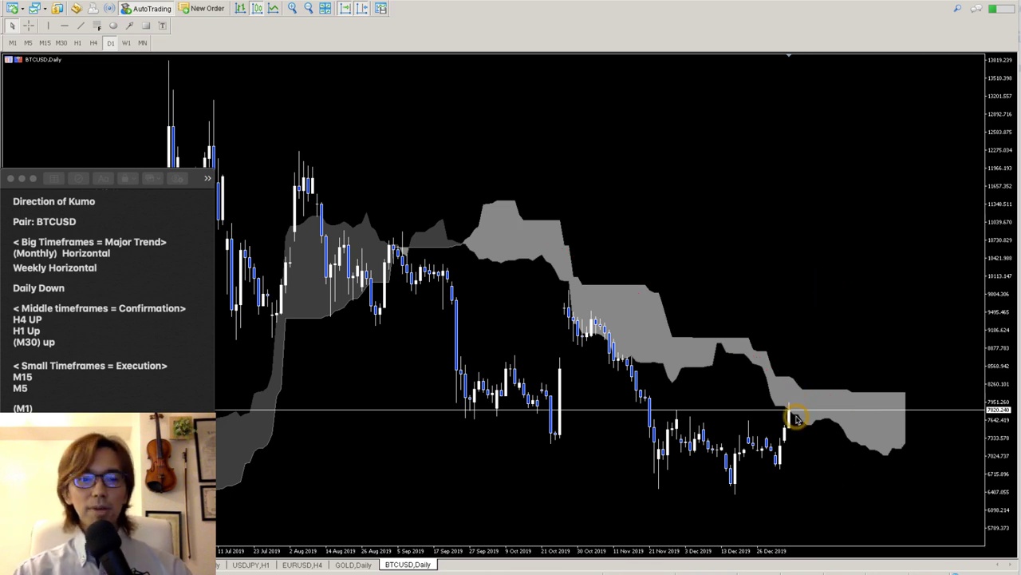
# Sketch the Daily price wavering up to the cloud's upper edge and falling, then circle the turning area and point an arrow at it
pyautogui.moveTo(790, 413)
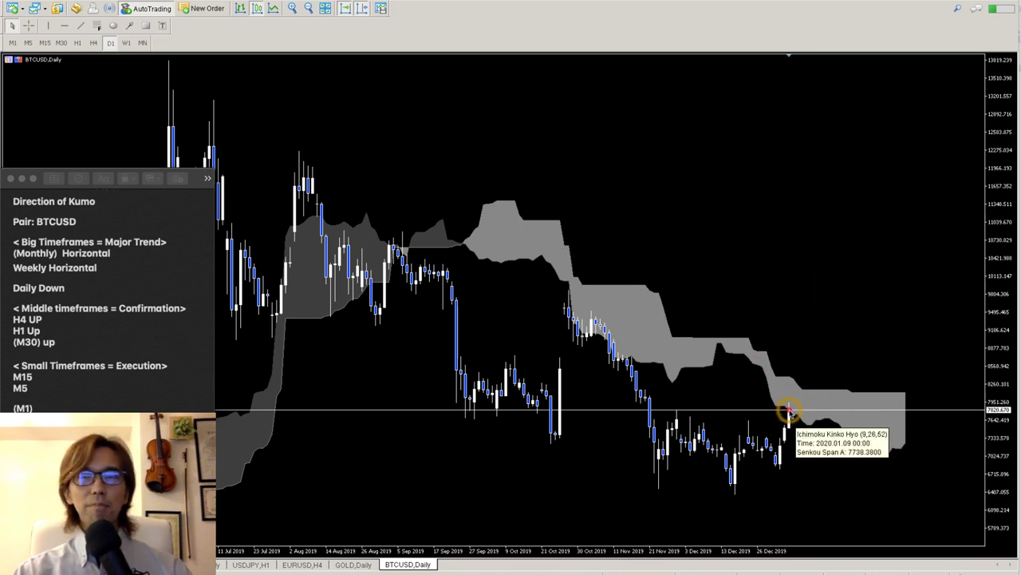
pyautogui.moveTo(789, 411)
pyautogui.mouseDown()
pyautogui.moveTo(820, 390)
pyautogui.moveTo(847, 390)
pyautogui.mouseUp()
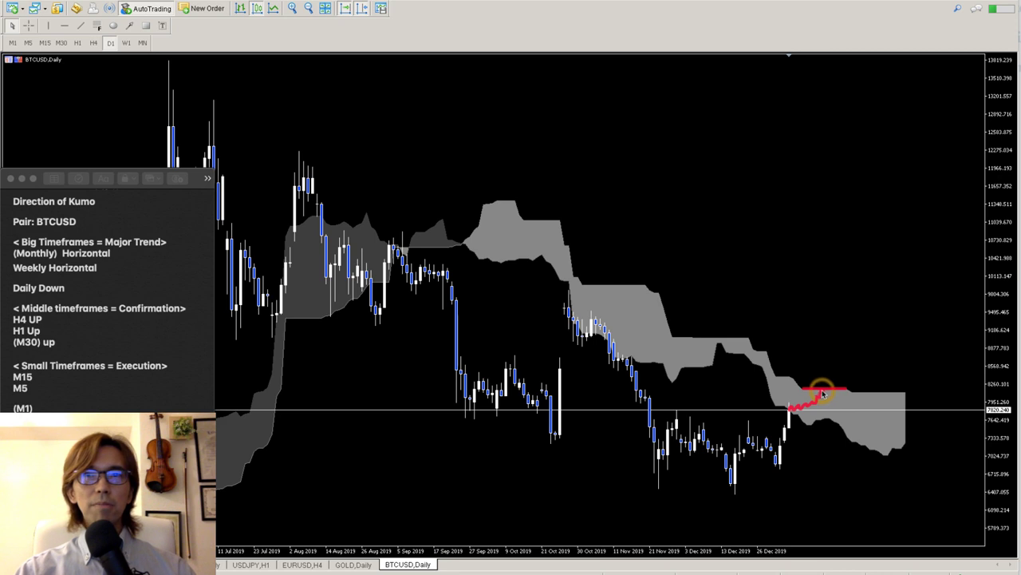
pyautogui.moveTo(823, 391)
pyautogui.mouseDown()
pyautogui.moveTo(871, 475)
pyautogui.moveTo(862, 471)
pyautogui.mouseUp()
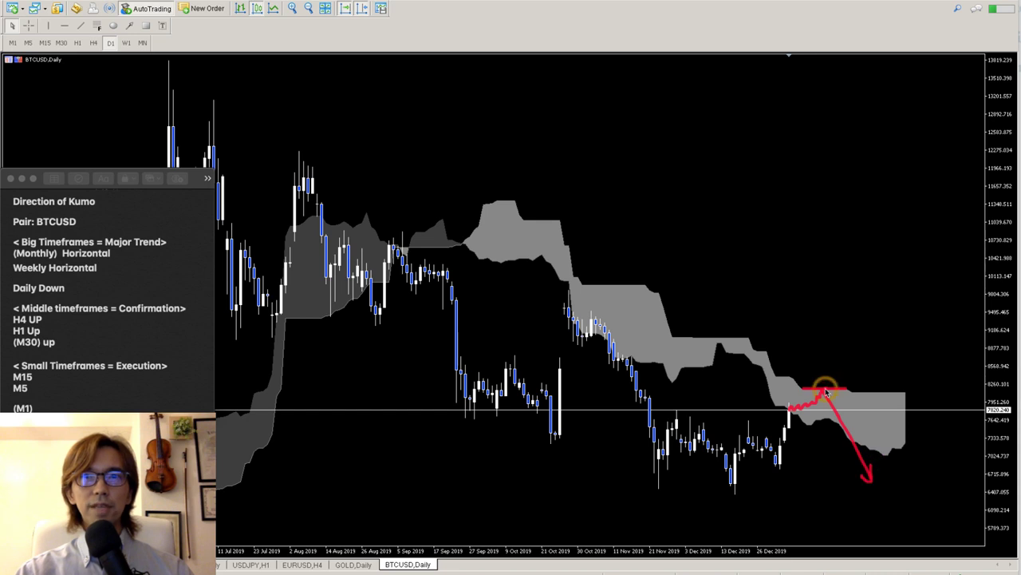
pyautogui.moveTo(796, 403)
pyautogui.mouseDown()
pyautogui.moveTo(806, 373)
pyautogui.moveTo(848, 386)
pyautogui.moveTo(819, 412)
pyautogui.mouseUp()
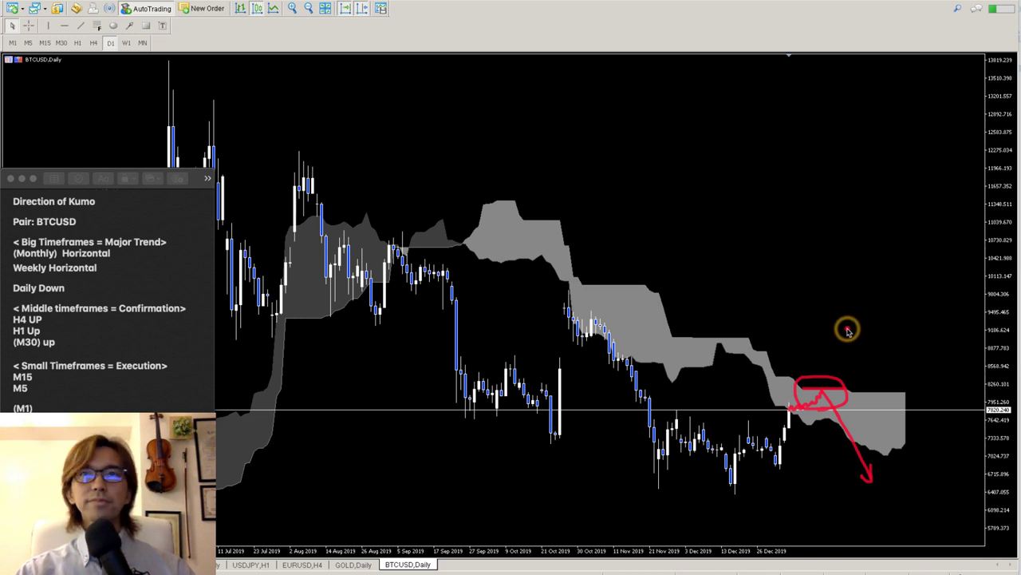
pyautogui.moveTo(847, 329); pyautogui.dragTo(824, 375)
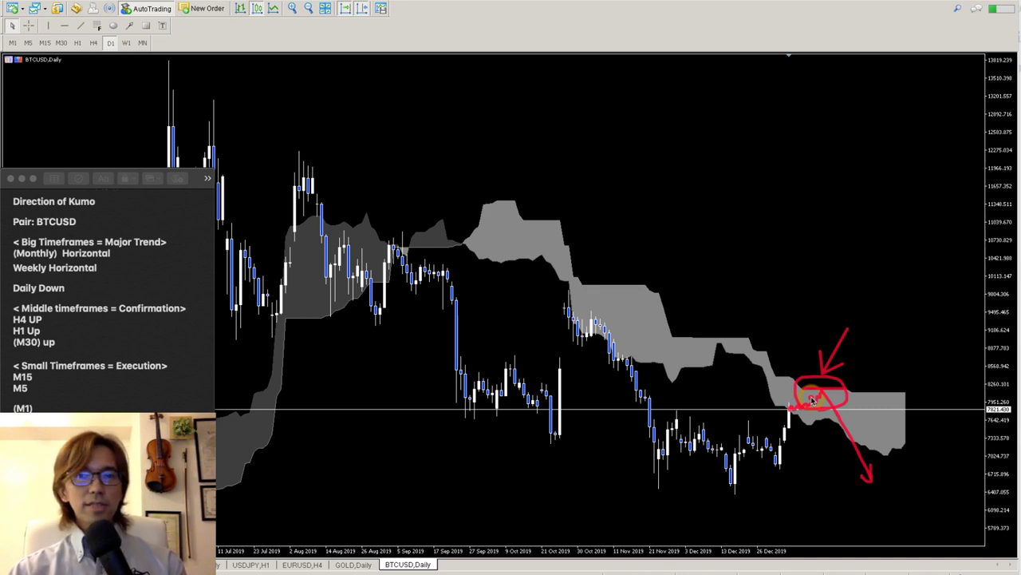
pyautogui.moveTo(812, 399); pyautogui.dragTo(830, 399)
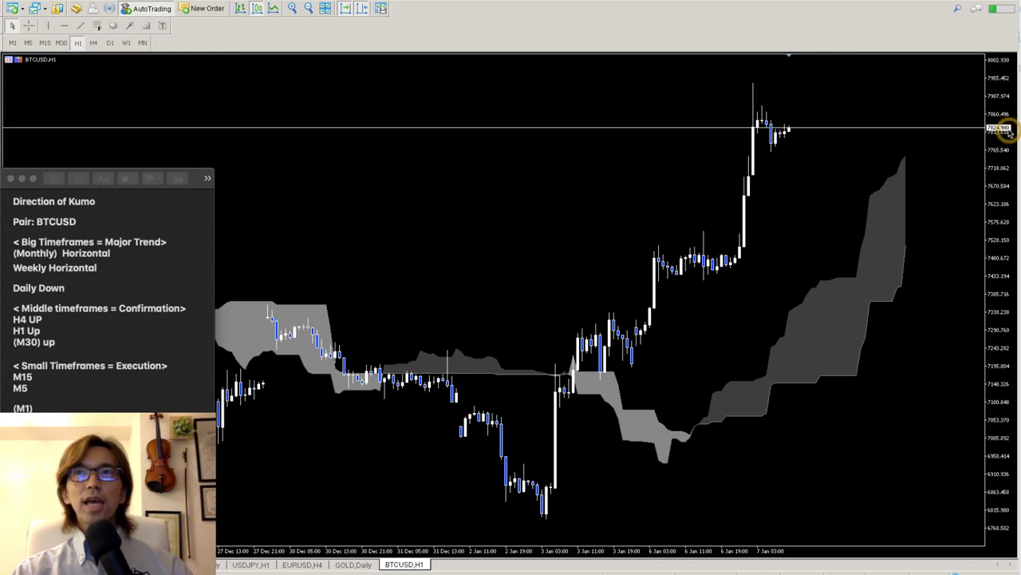
# Compress the BTCUSD H1 price scale and open a new NZDUSD chart from the minor forex pairs
pyautogui.moveTo(1007, 136); pyautogui.dragTo(498, 406)
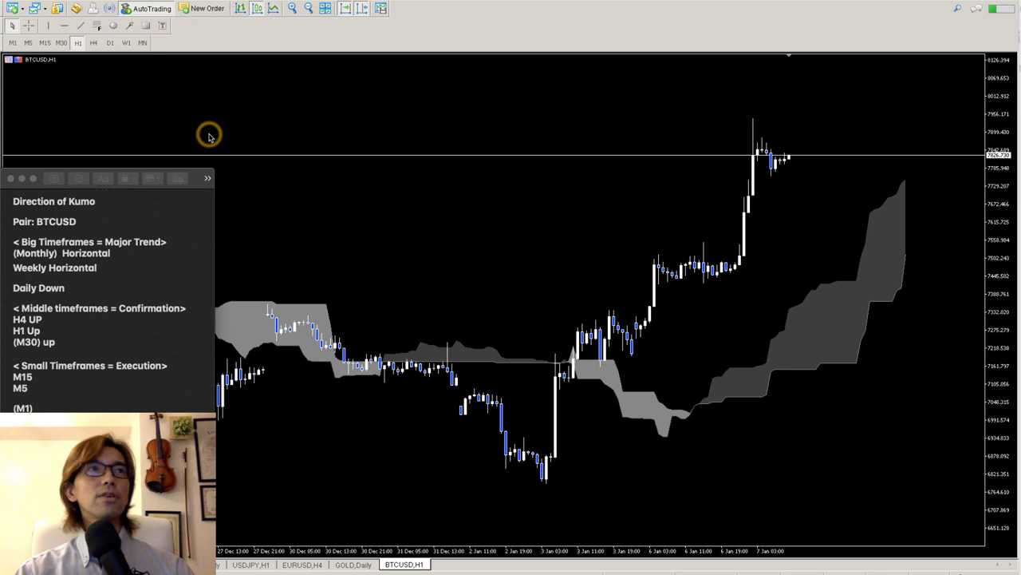
pyautogui.click(22, 2)
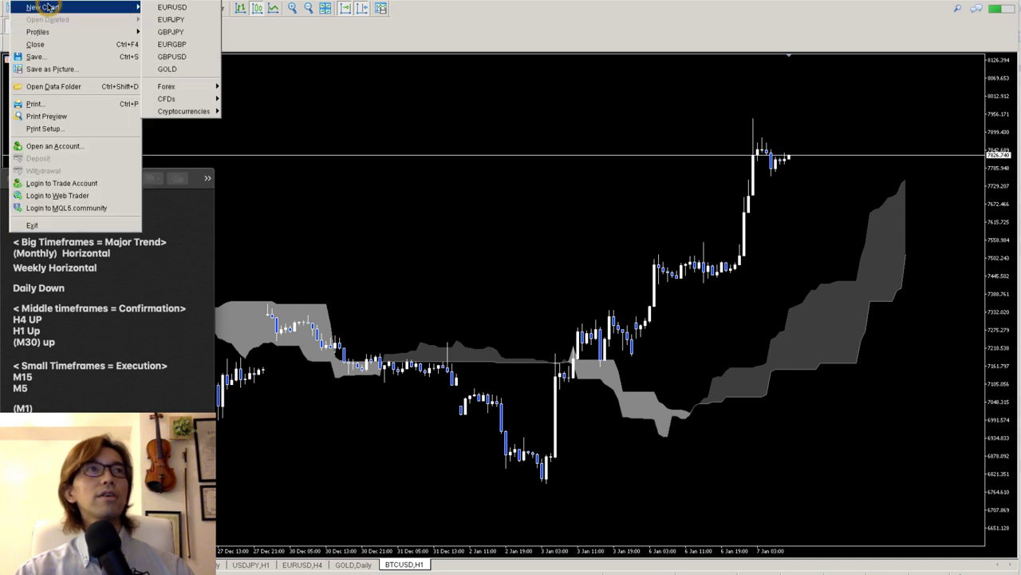
pyautogui.click(112, 8)
pyautogui.click(200, 86)
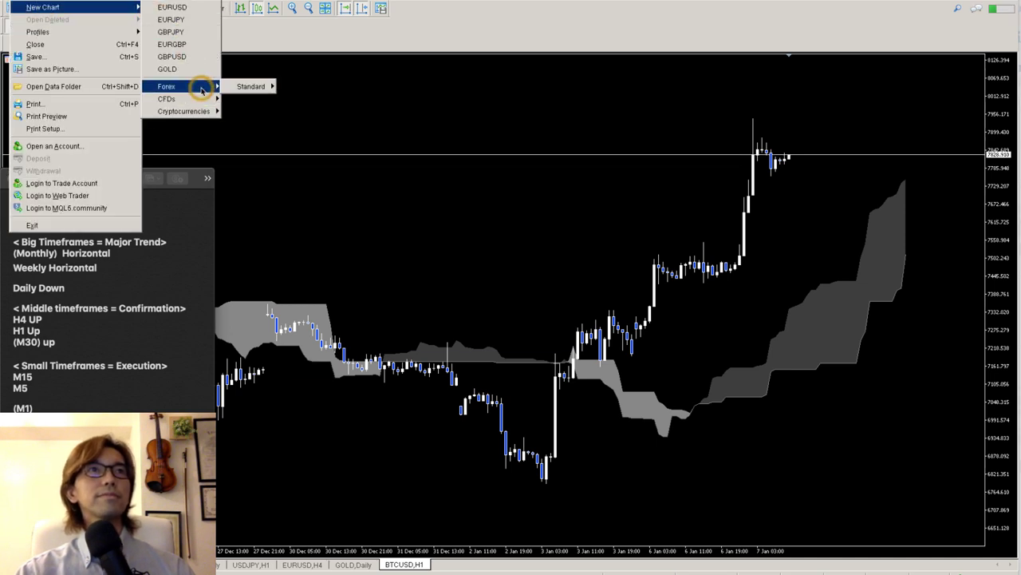
pyautogui.click(247, 88)
pyautogui.moveTo(302, 98)
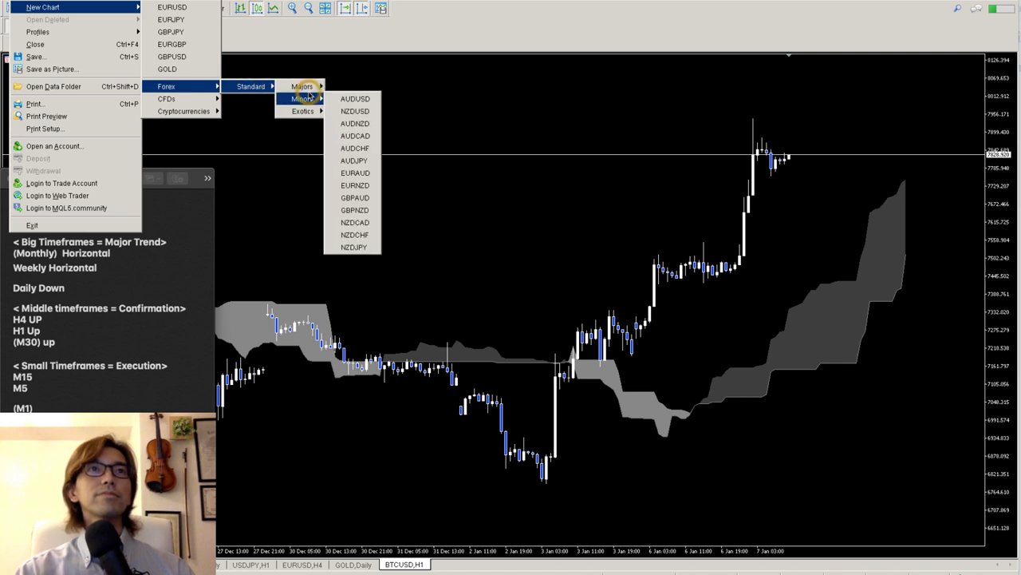
pyautogui.click(355, 110)
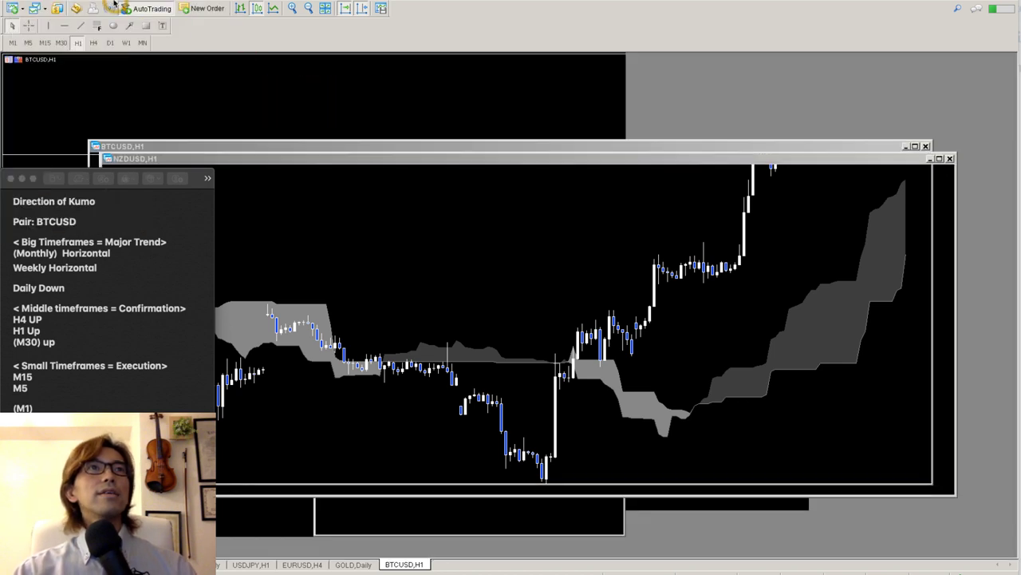
# Apply the Kumo template to the NZDUSD chart and switch it to the Monthly timeframe
pyautogui.click(111, 3)
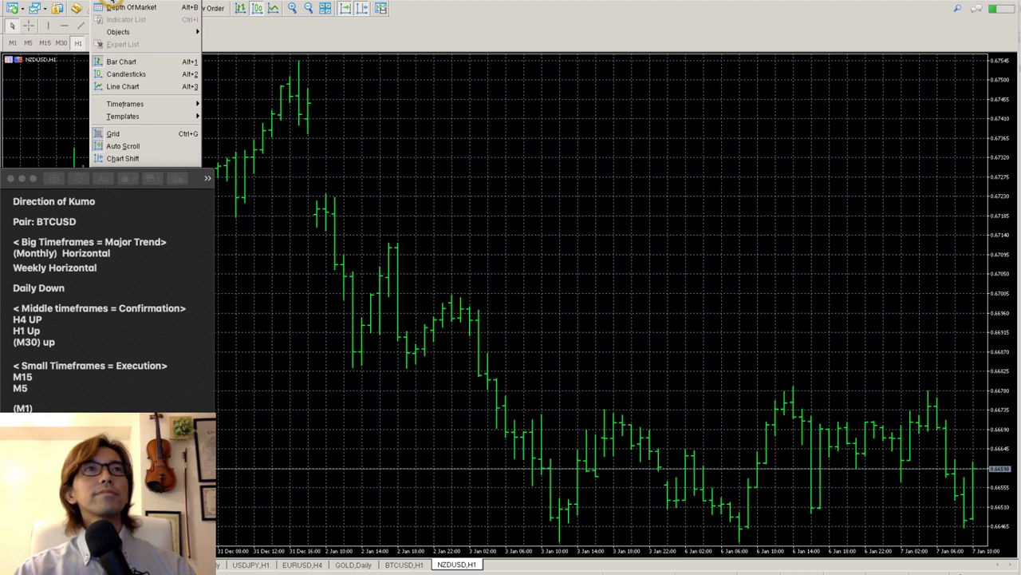
pyautogui.moveTo(176, 116)
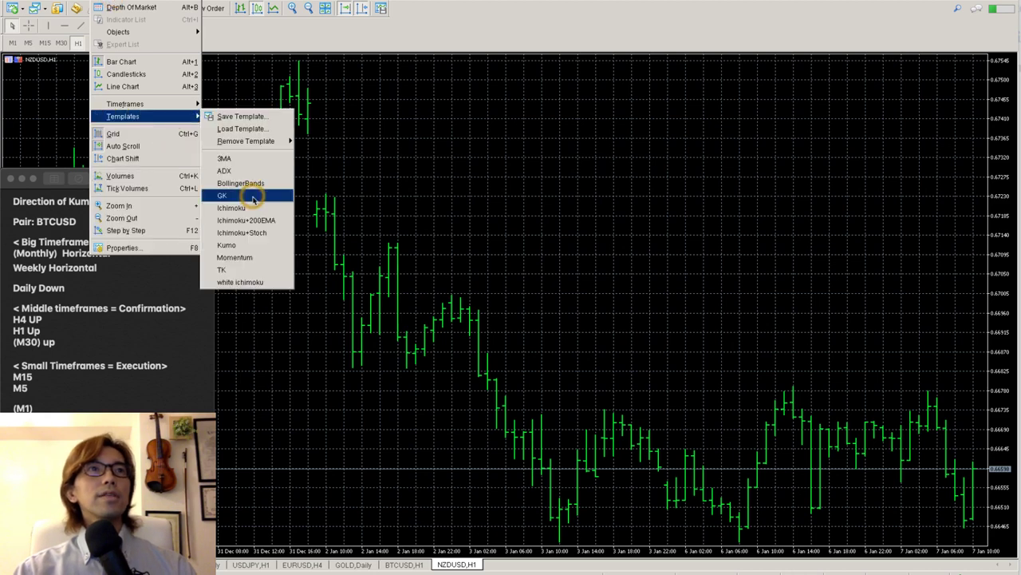
pyautogui.click(254, 245)
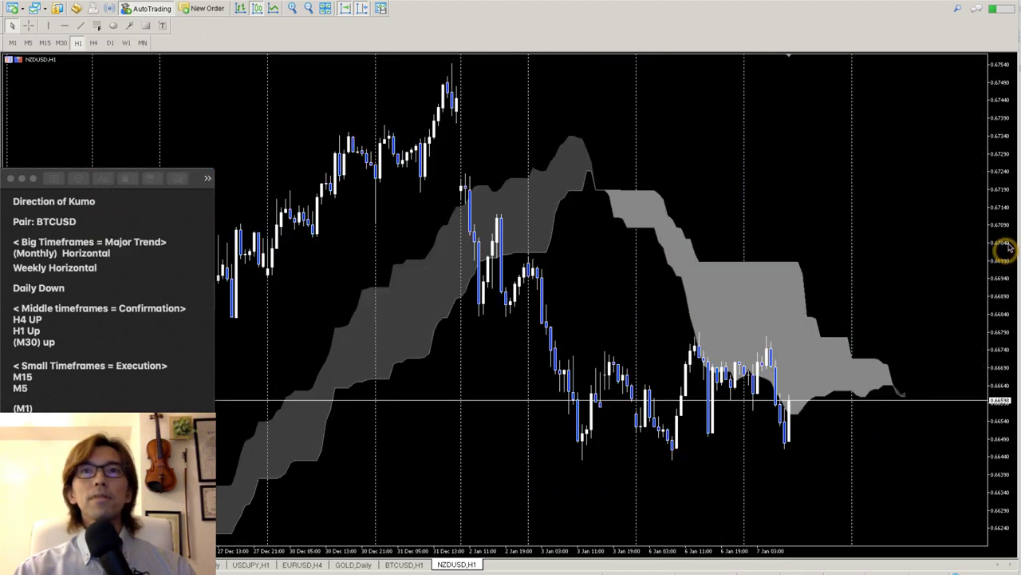
pyautogui.moveTo(1003, 128); pyautogui.dragTo(1003, 297)
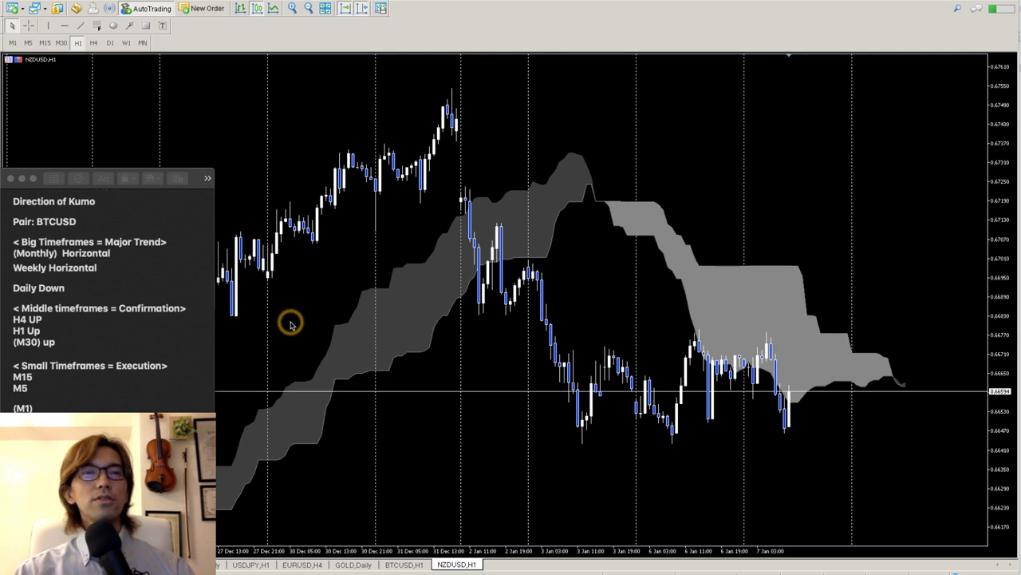
pyautogui.click(109, 43)
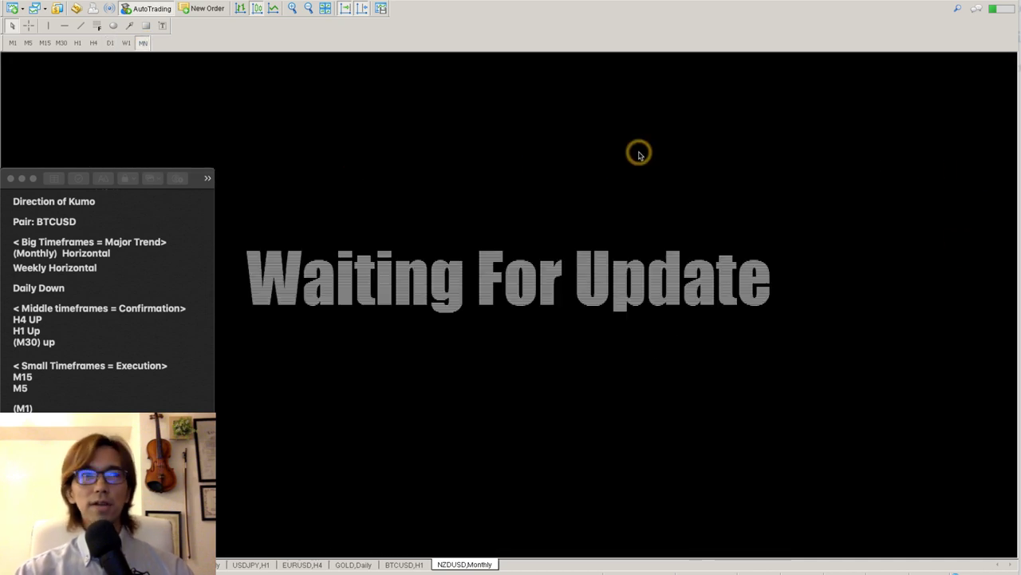
# Change the pair in the Direction of Kumo note to NZDUSD
pyautogui.click(79, 224)
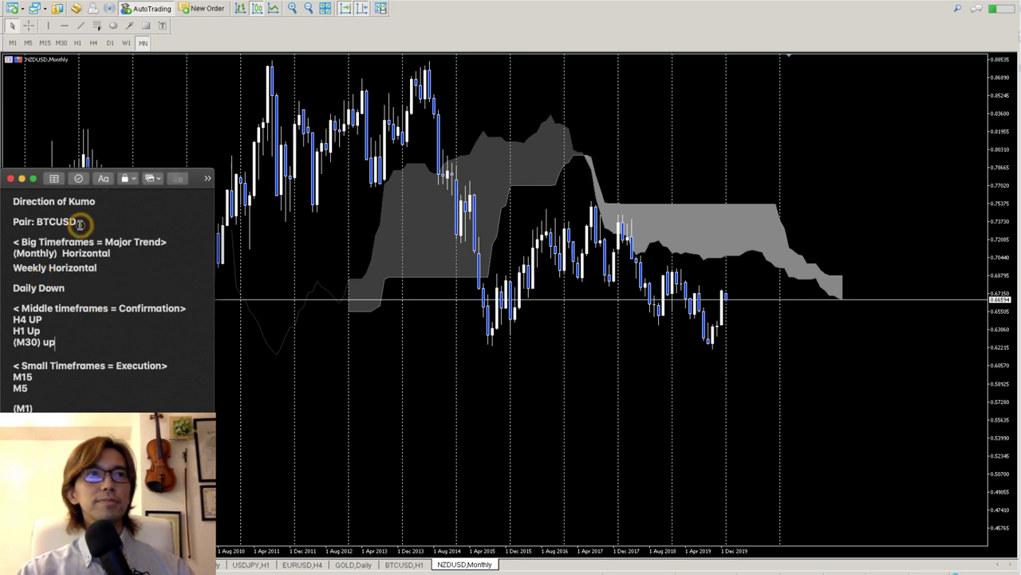
pyautogui.press('BackSpace')
pyautogui.press('BackSpace')
pyautogui.press('BackSpace')
pyautogui.press('BackSpace')
pyautogui.press('BackSpace')
pyautogui.press('BackSpace')
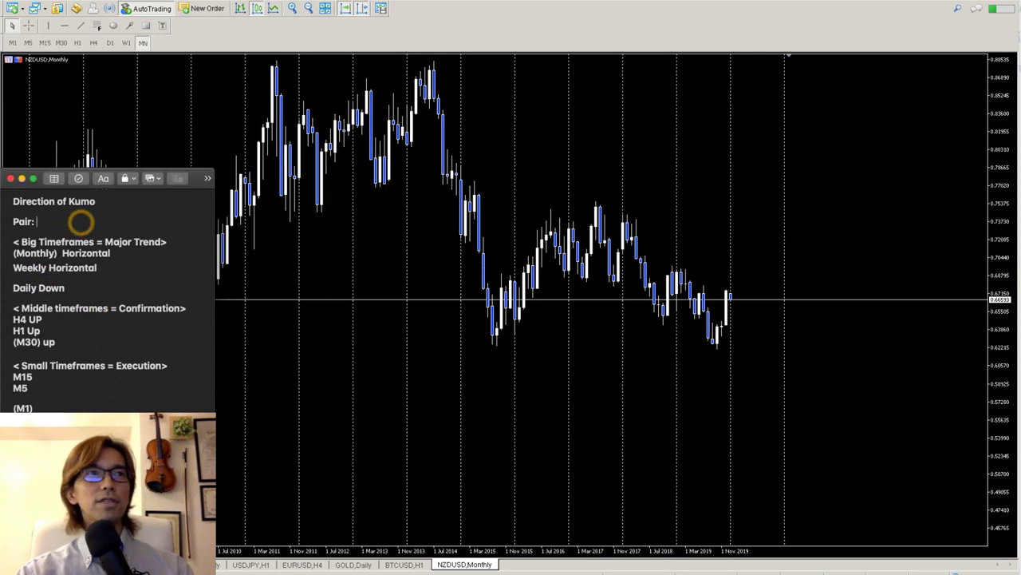
pyautogui.write('NZD')
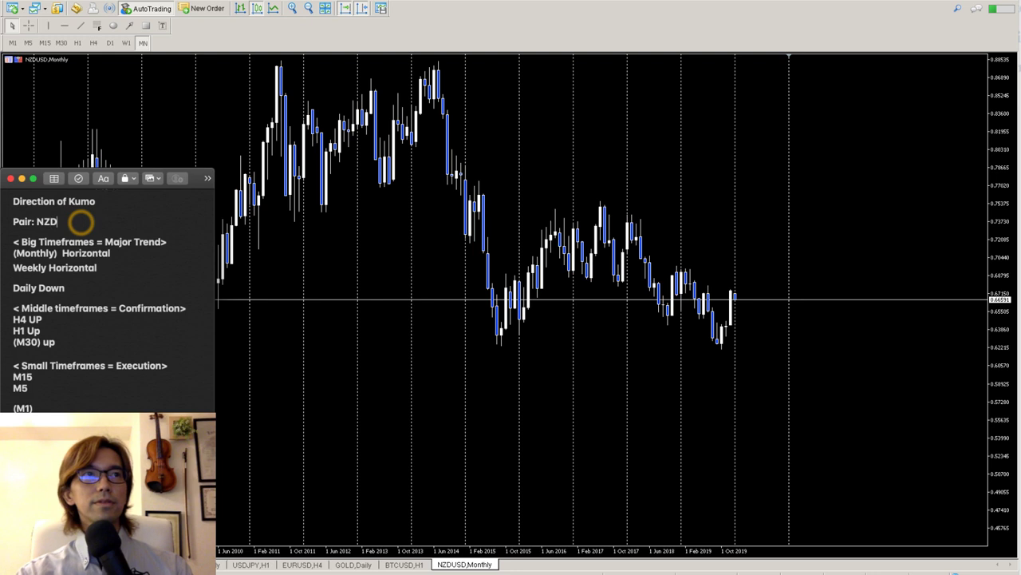
pyautogui.write('USD')
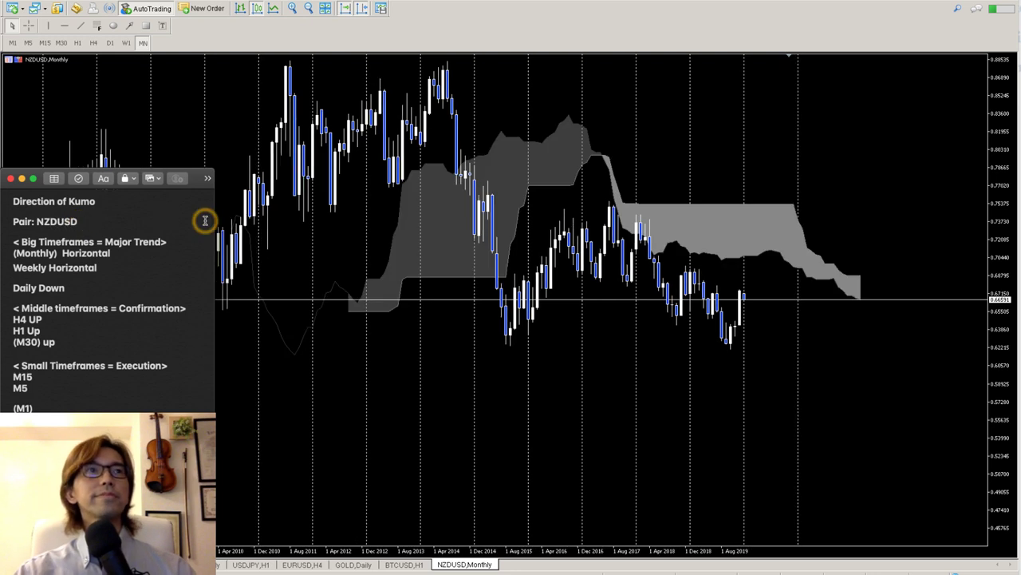
# Remove the direction entries after Monthly, Weekly and Daily in the note, keeping the timeframe labels
pyautogui.moveTo(111, 254); pyautogui.dragTo(62, 254)
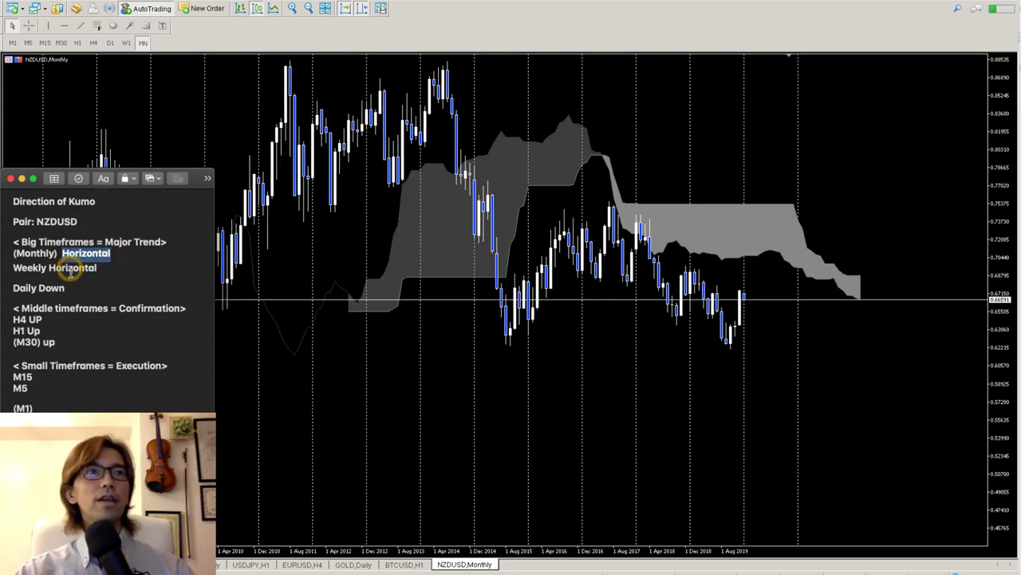
pyautogui.press('BackSpace')
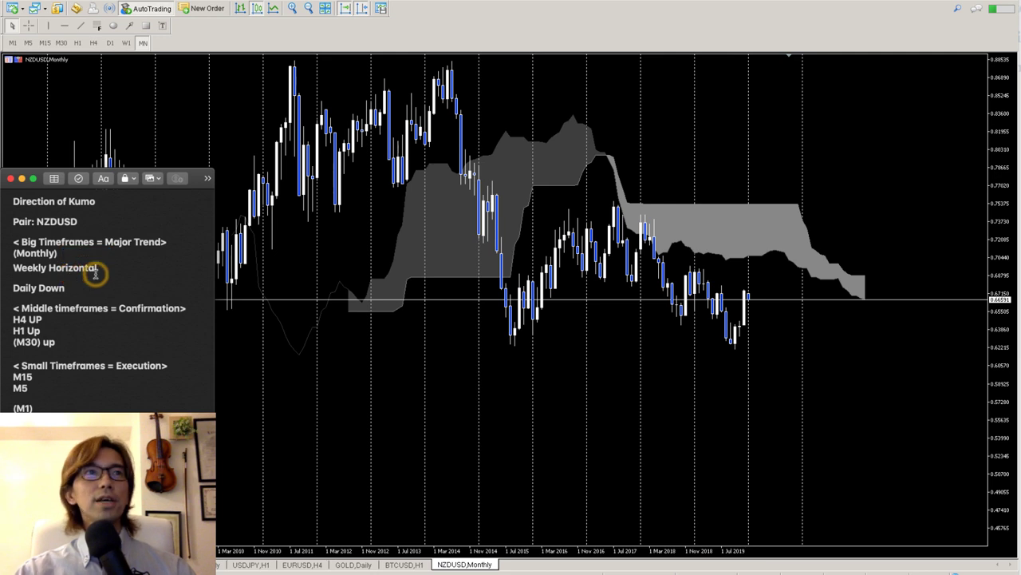
pyautogui.moveTo(100, 269); pyautogui.dragTo(56, 272)
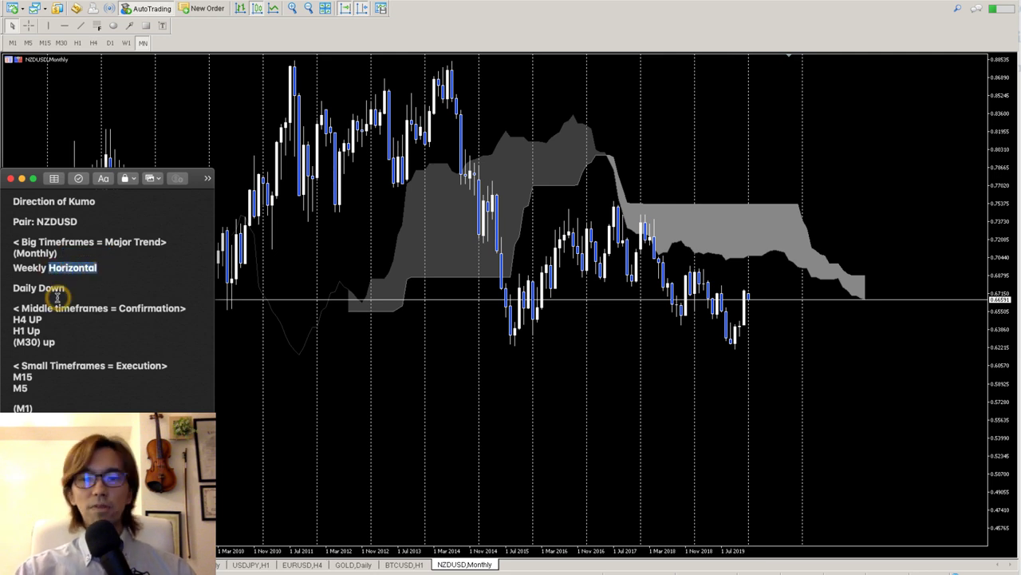
pyautogui.press('BackSpace')
pyautogui.click(75, 289)
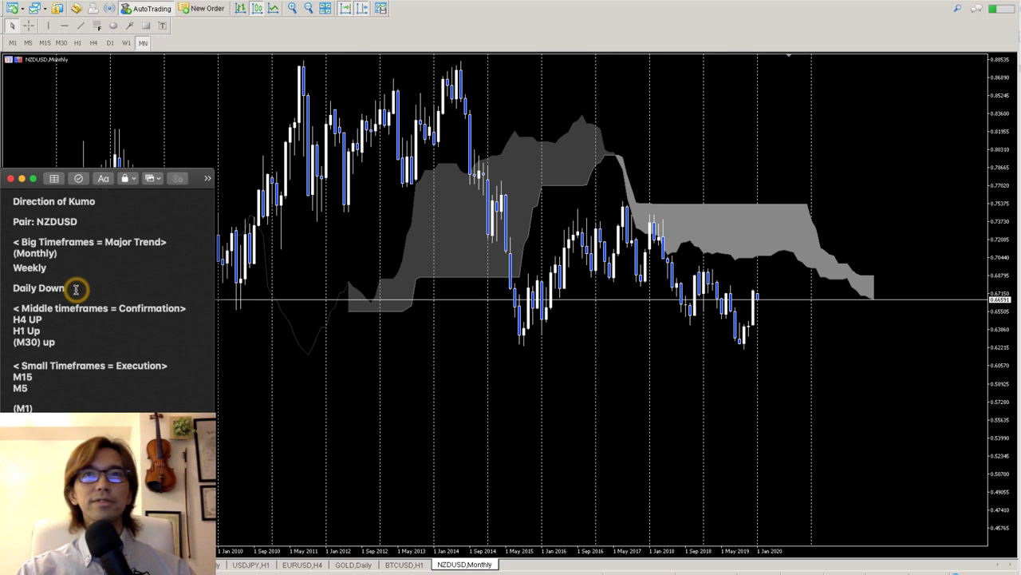
pyautogui.press('BackSpace')
pyautogui.press('BackSpace')
pyautogui.press('BackSpace')
pyautogui.press('BackSpace')
# Remove the direction entries after H4, H1 and (M30) in the note's middle timeframes section
pyautogui.click(78, 323)
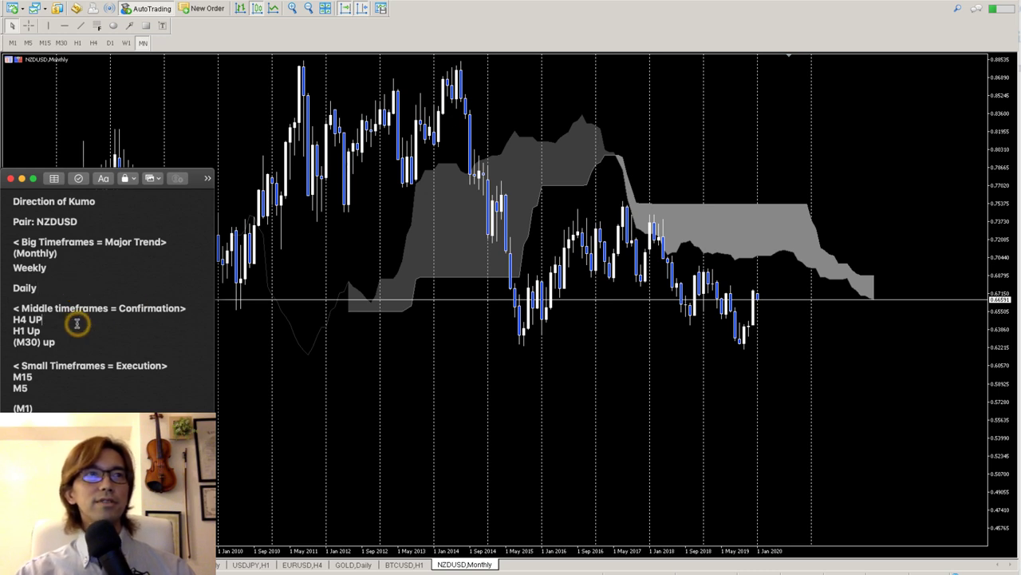
pyautogui.press('BackSpace')
pyautogui.press('BackSpace')
pyautogui.press('Down')
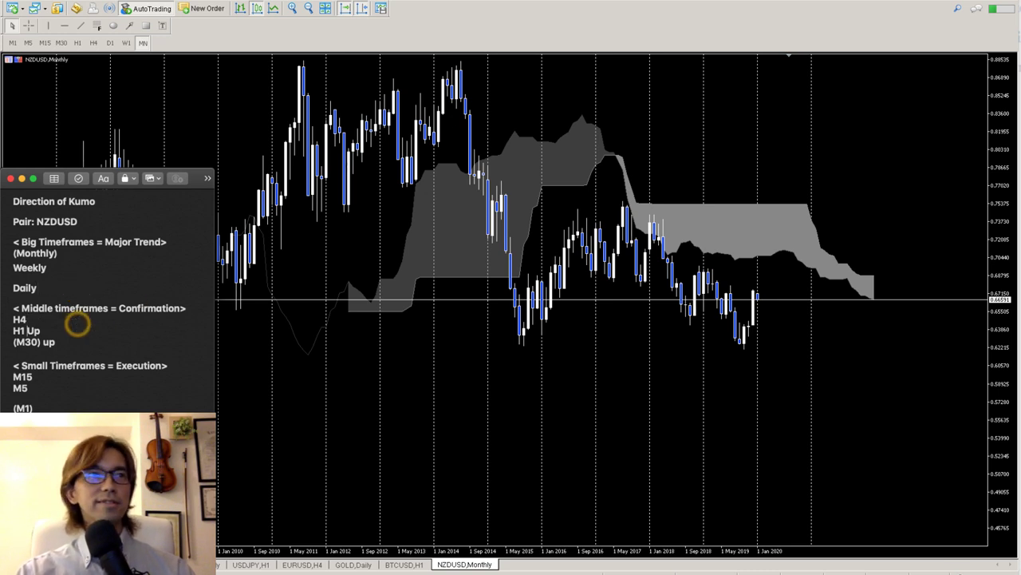
pyautogui.press('super+Right')
pyautogui.press('BackSpace')
pyautogui.press('BackSpace')
pyautogui.press('Down')
pyautogui.press('super+Right')
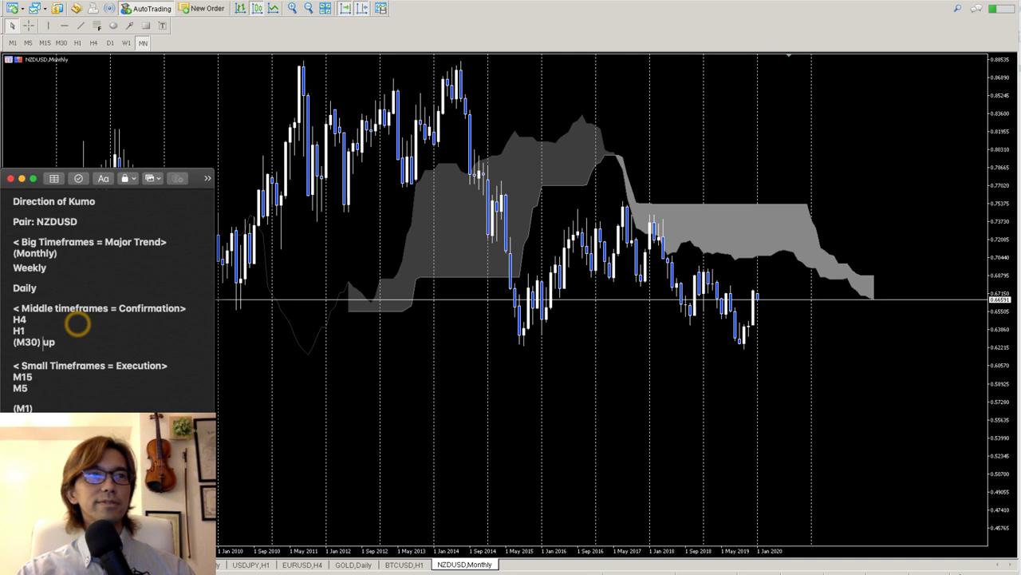
pyautogui.press('BackSpace')
pyautogui.press('BackSpace')
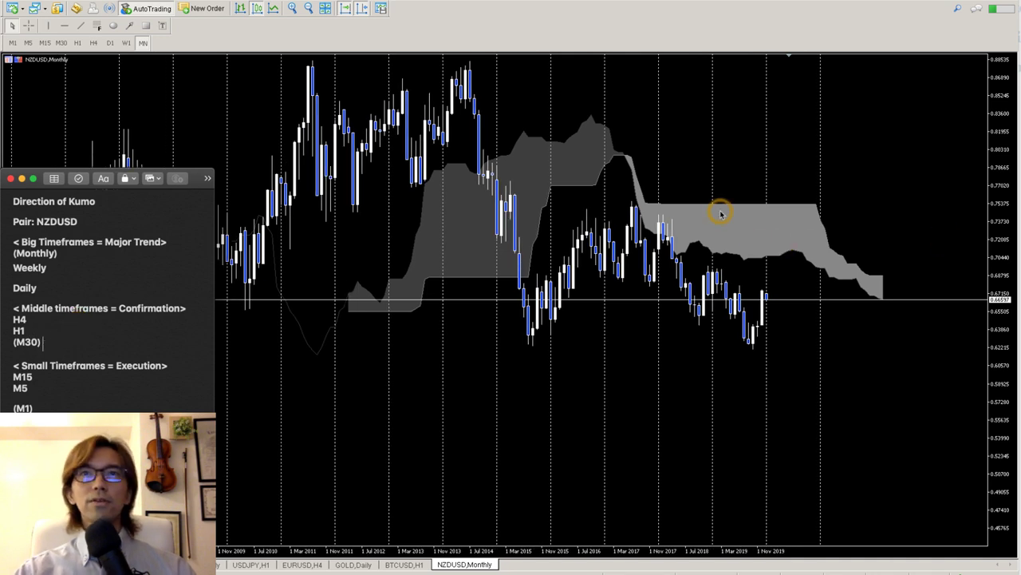
# Turn off the period separators in the NZDUSD Monthly chart's properties
pyautogui.rightClick(655, 163)
pyautogui.click(723, 508)
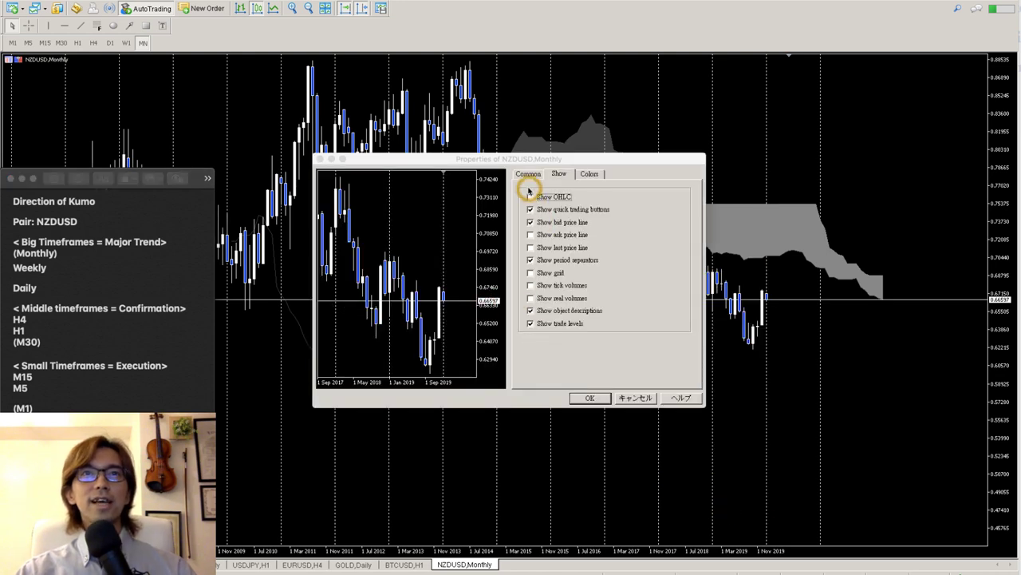
pyautogui.click(527, 173)
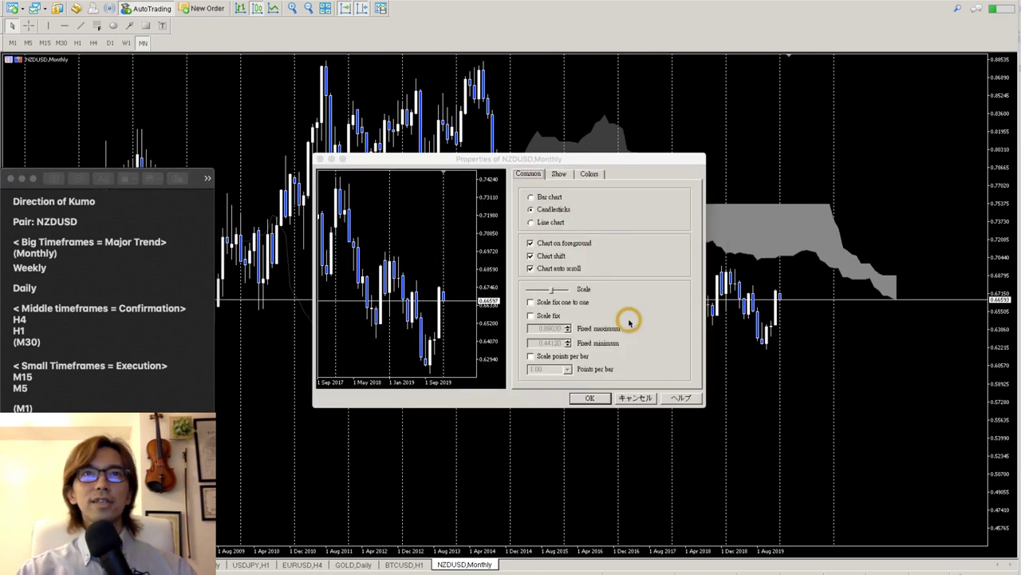
pyautogui.click(558, 176)
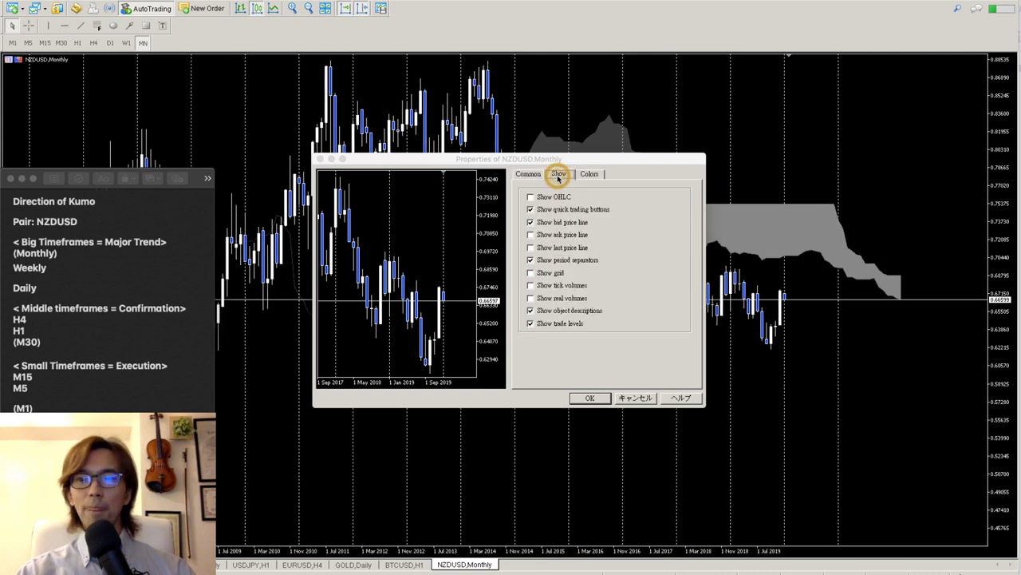
pyautogui.click(553, 269)
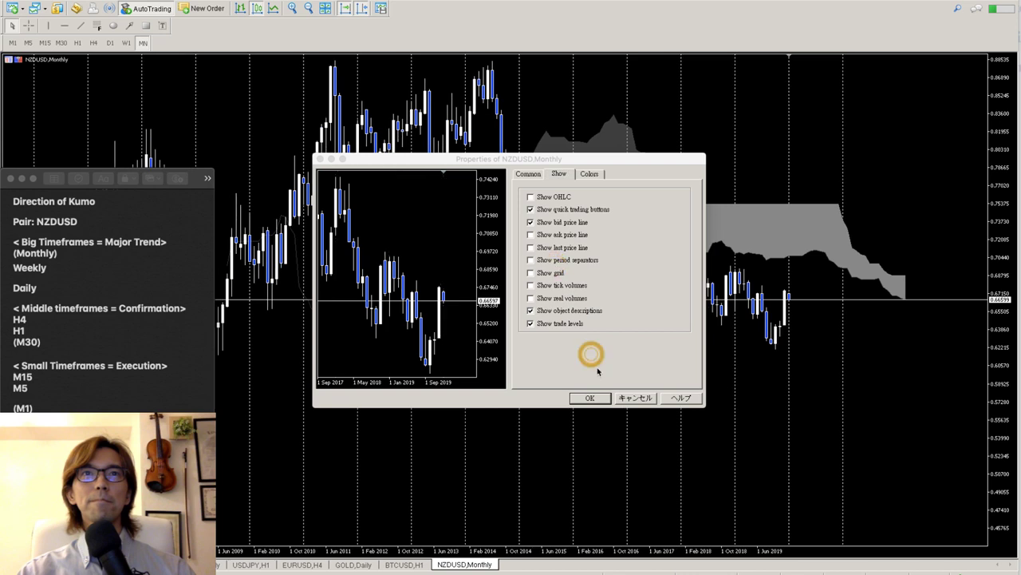
pyautogui.click(592, 398)
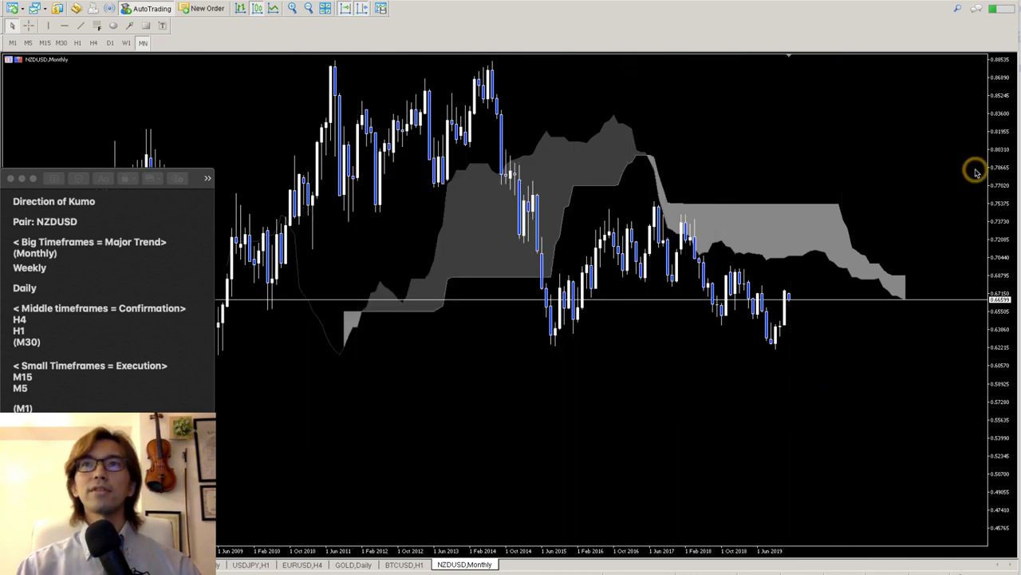
# Draw a downward arrow through the falling Monthly cloud, trace its falling and flat upper edges, and undo all three marks
pyautogui.moveTo(996, 155); pyautogui.dragTo(1000, 198)
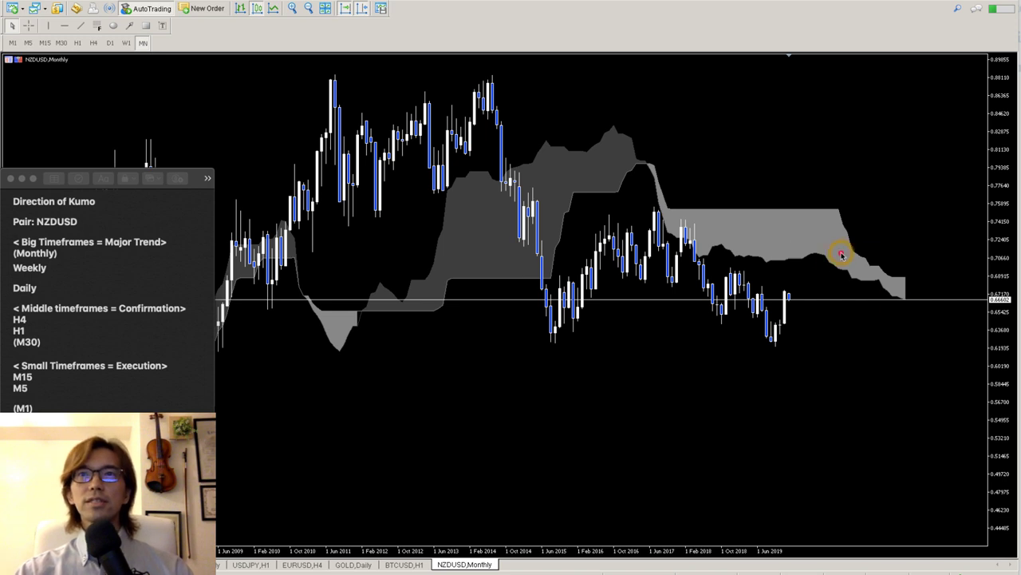
pyautogui.moveTo(842, 254); pyautogui.dragTo(939, 305)
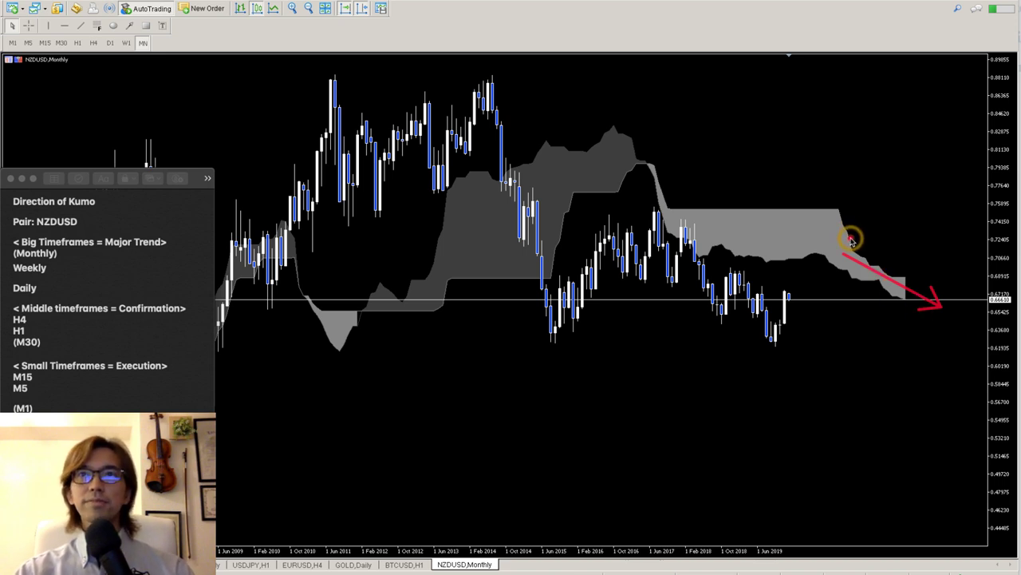
pyautogui.moveTo(853, 239); pyautogui.dragTo(903, 281)
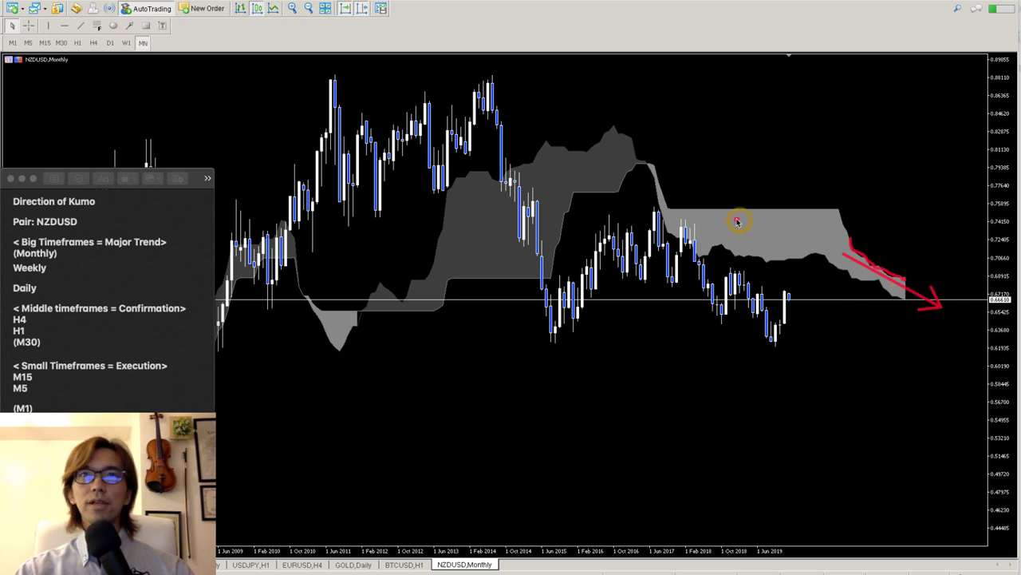
pyautogui.moveTo(668, 209); pyautogui.dragTo(838, 214)
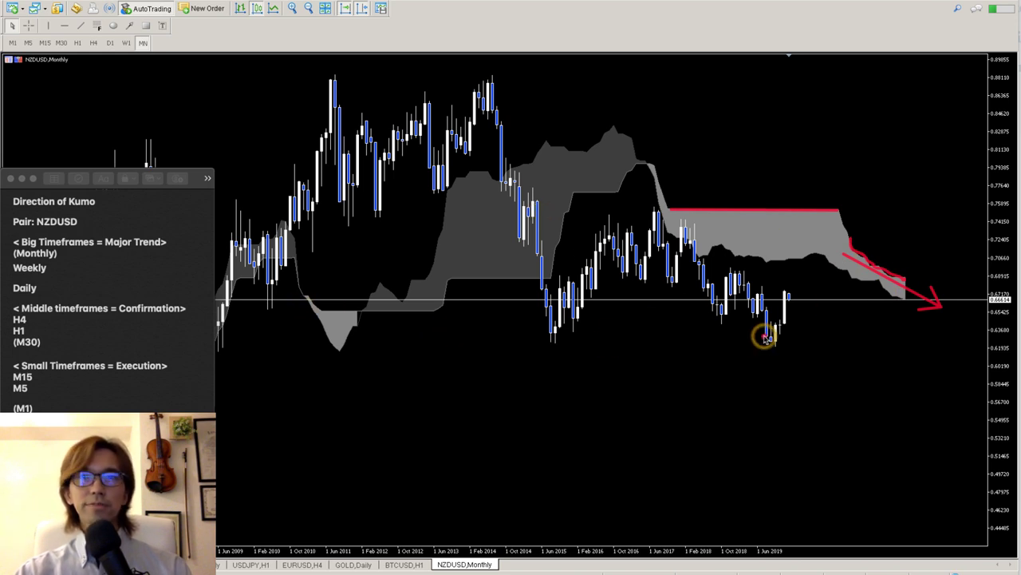
pyautogui.press('super+z')
pyautogui.press('super+z')
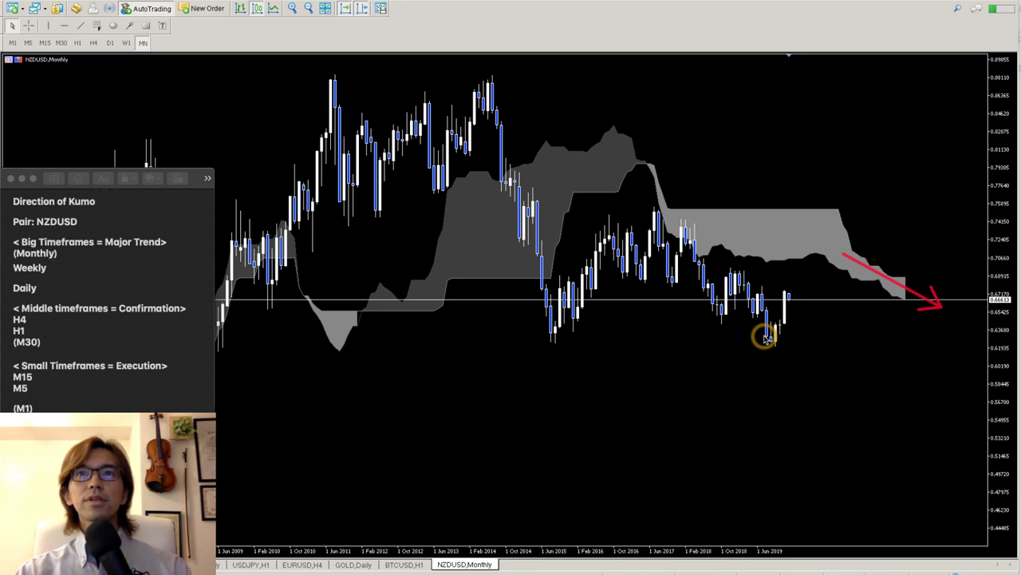
pyautogui.press('super+z')
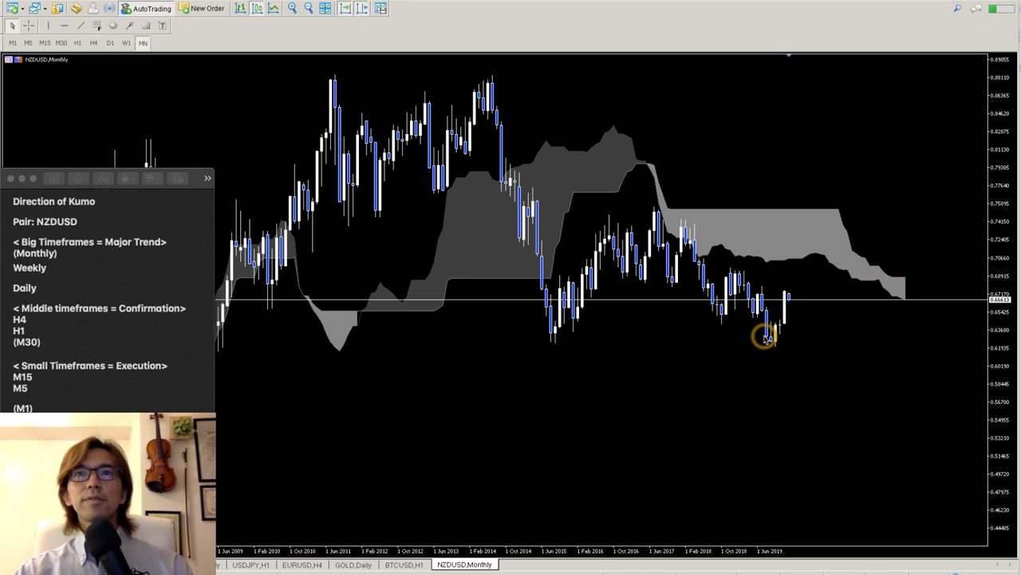
# Show the Weekly timeframe, draw a downward arrow along the cloud and a horizontal arrow through its newest part, and clear them
pyautogui.click(129, 43)
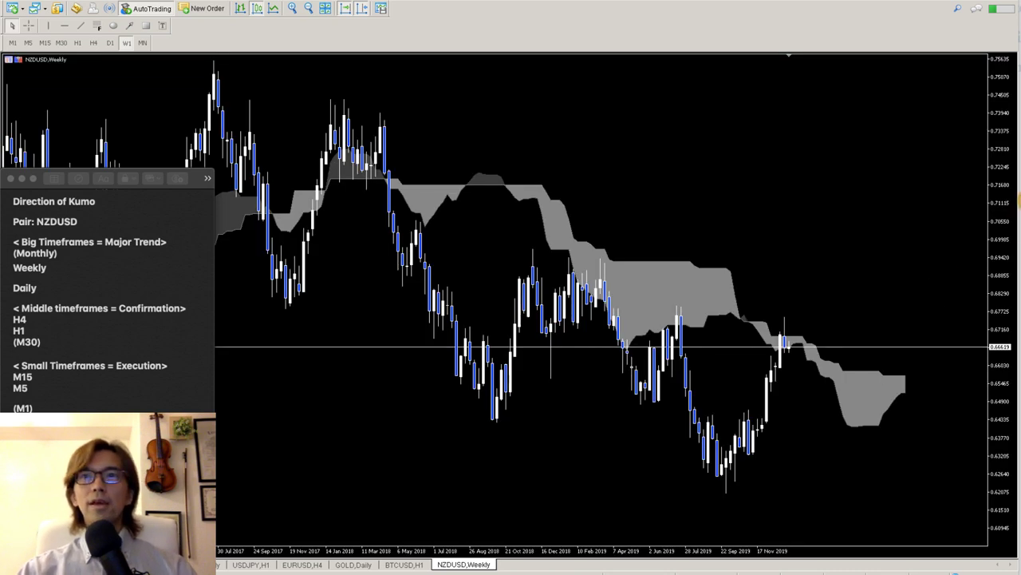
pyautogui.moveTo(1000, 107); pyautogui.dragTo(1000, 359)
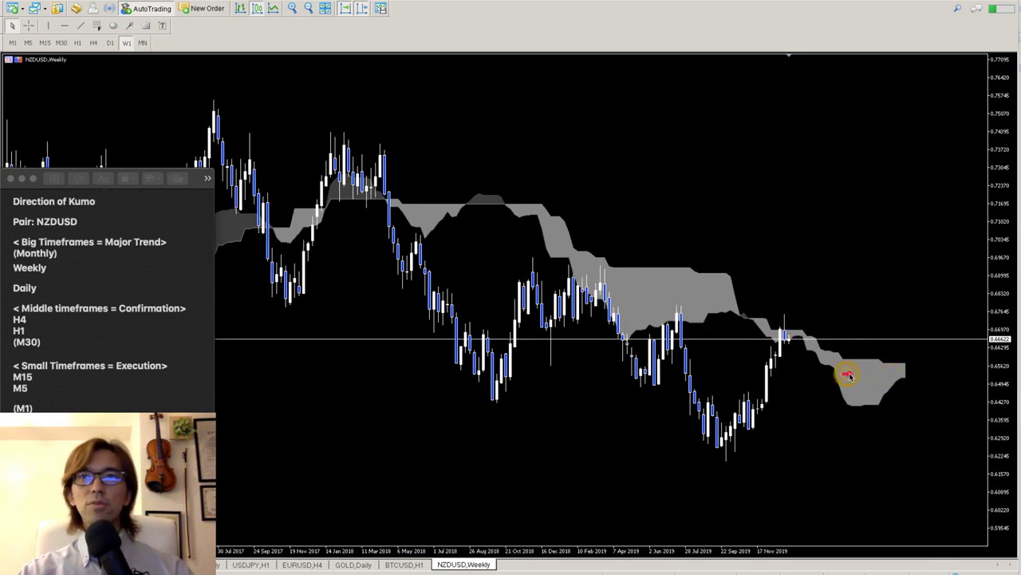
pyautogui.moveTo(843, 373)
pyautogui.mouseDown()
pyautogui.moveTo(951, 374)
pyautogui.moveTo(945, 382)
pyautogui.mouseUp()
pyautogui.press('super+z')
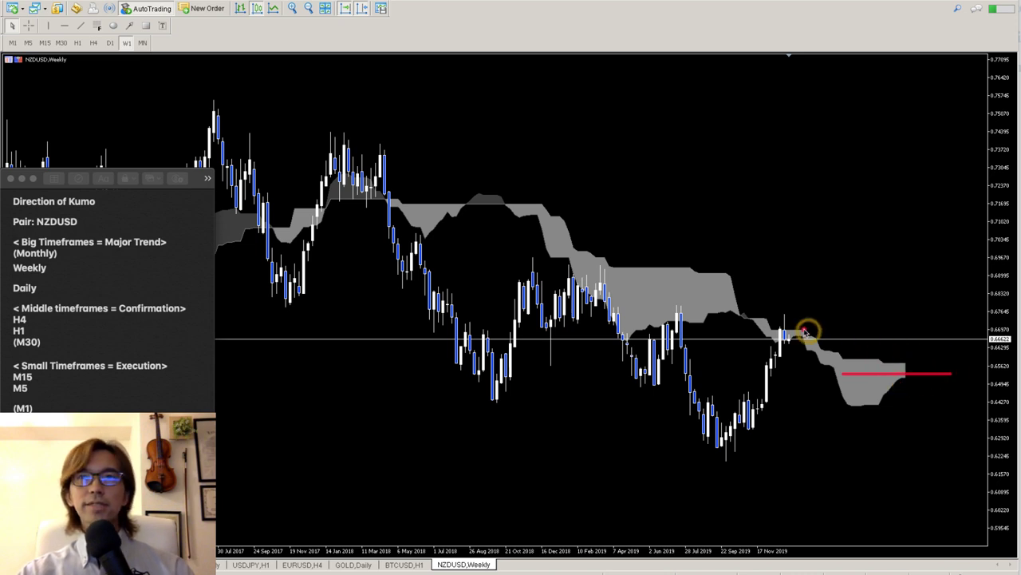
pyautogui.moveTo(744, 316); pyautogui.dragTo(830, 359)
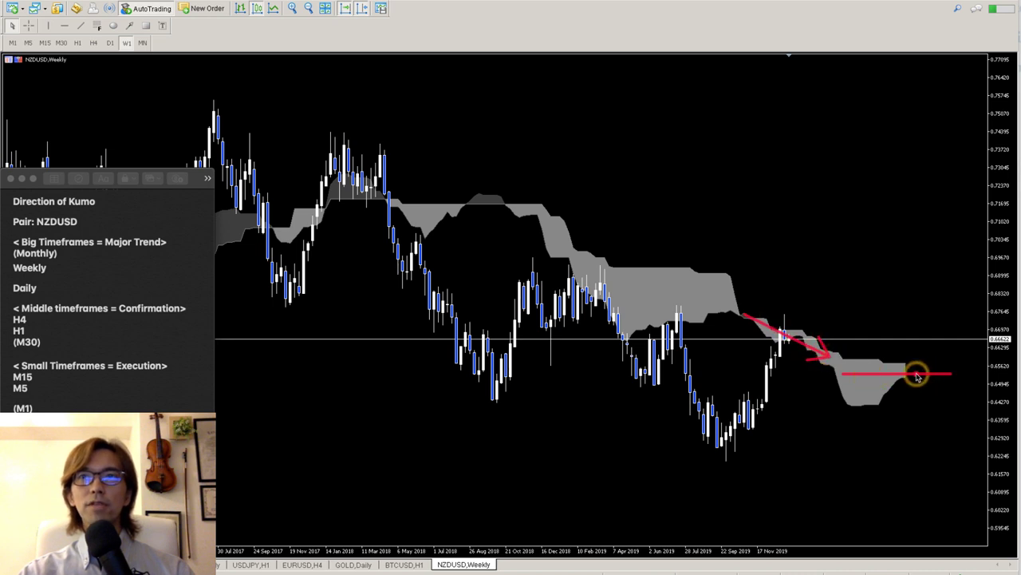
pyautogui.moveTo(919, 373); pyautogui.dragTo(964, 373)
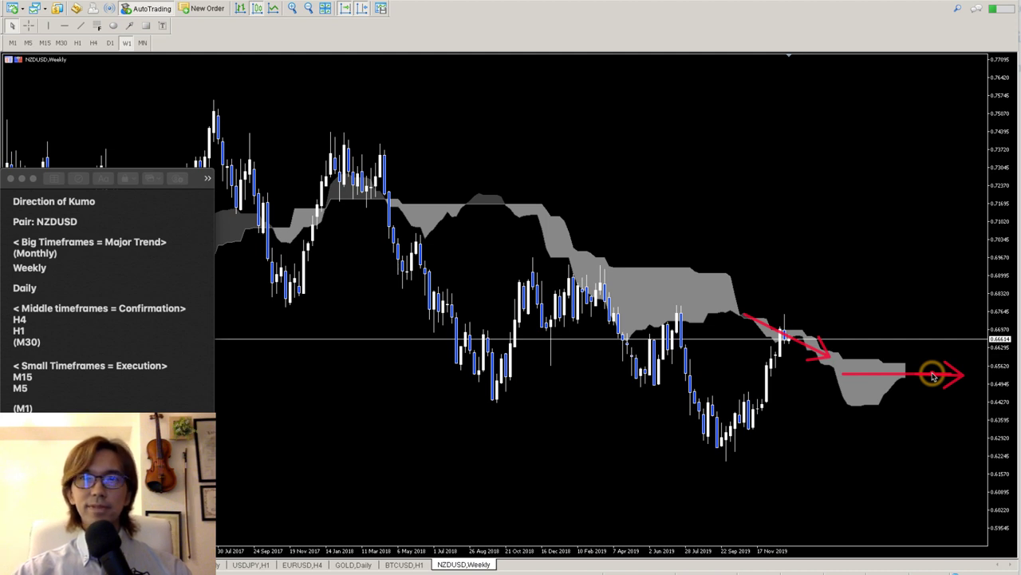
pyautogui.press('Escape')
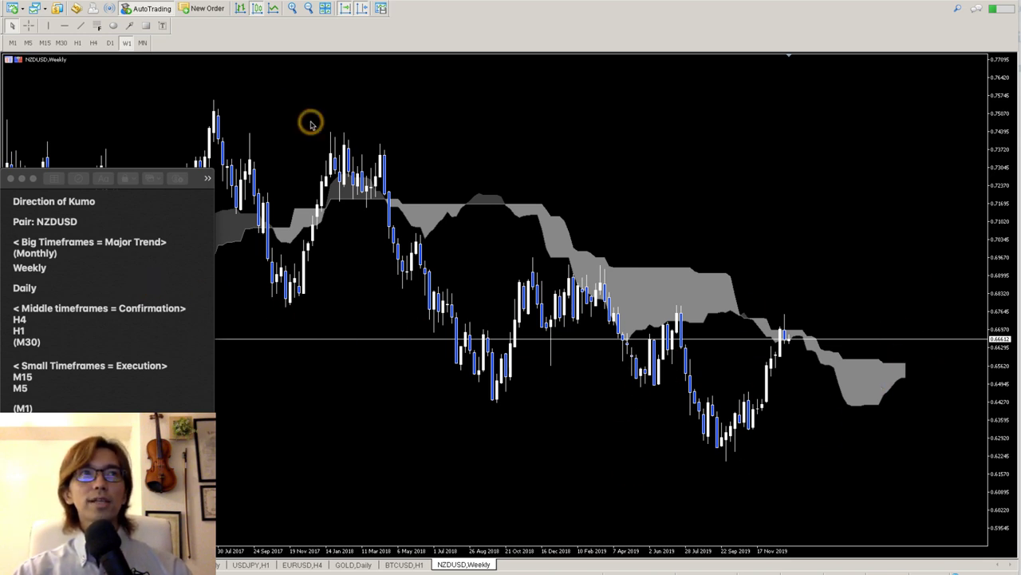
# Show the NZDUSD Daily timeframe and compress its price scale vertically
pyautogui.click(109, 44)
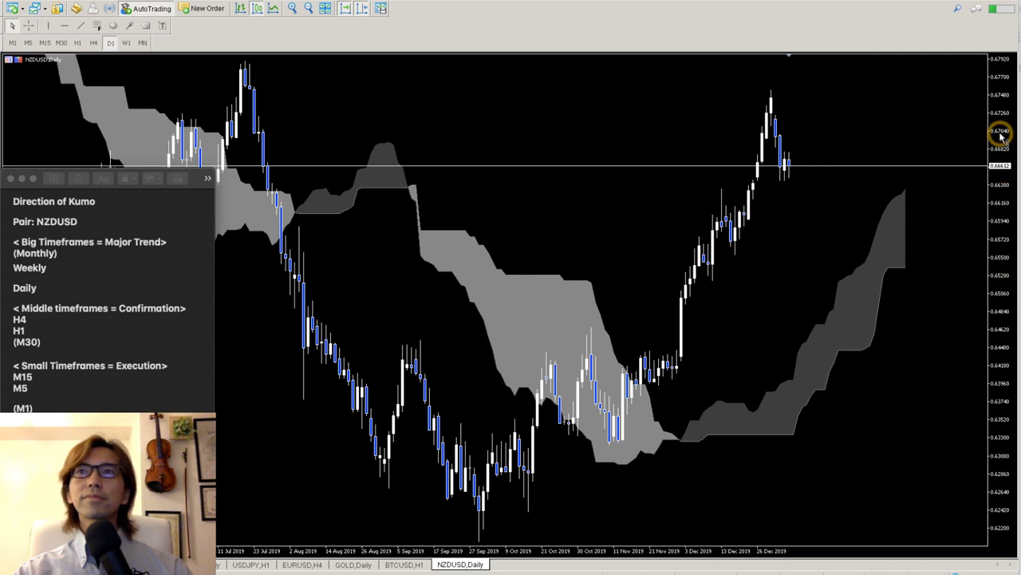
pyautogui.moveTo(1002, 136); pyautogui.dragTo(998, 468)
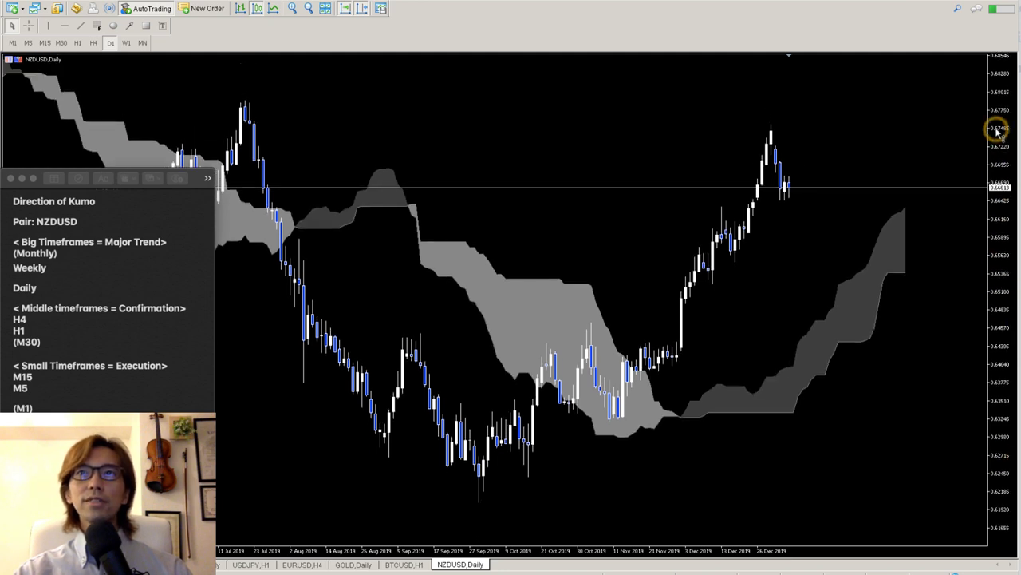
pyautogui.moveTo(998, 132); pyautogui.dragTo(994, 390)
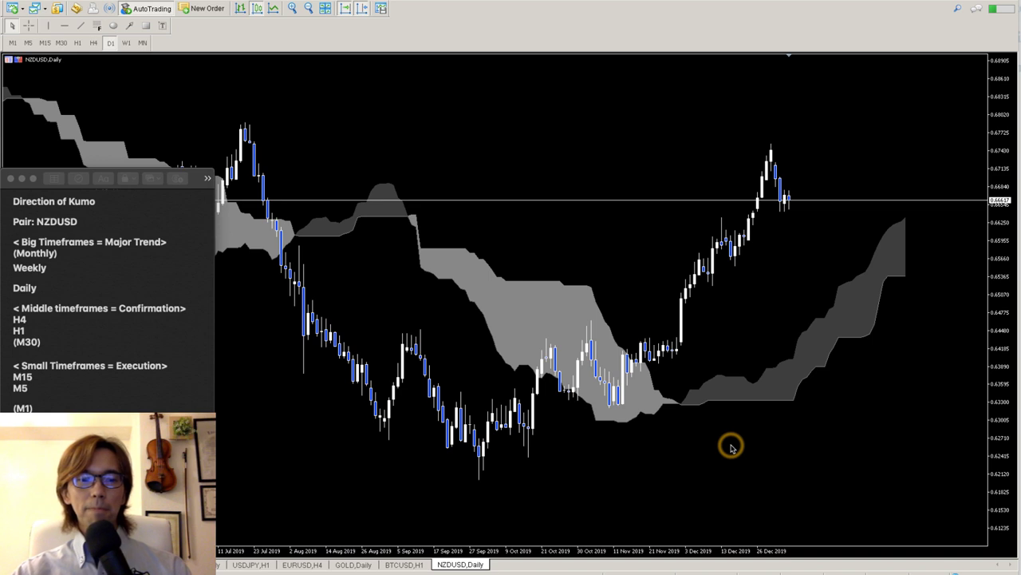
# Draw an upward arrow through the rising newest Daily cloud and box the cloud's newest rising, flat, falling and older flat sections
pyautogui.moveTo(787, 382); pyautogui.dragTo(973, 171)
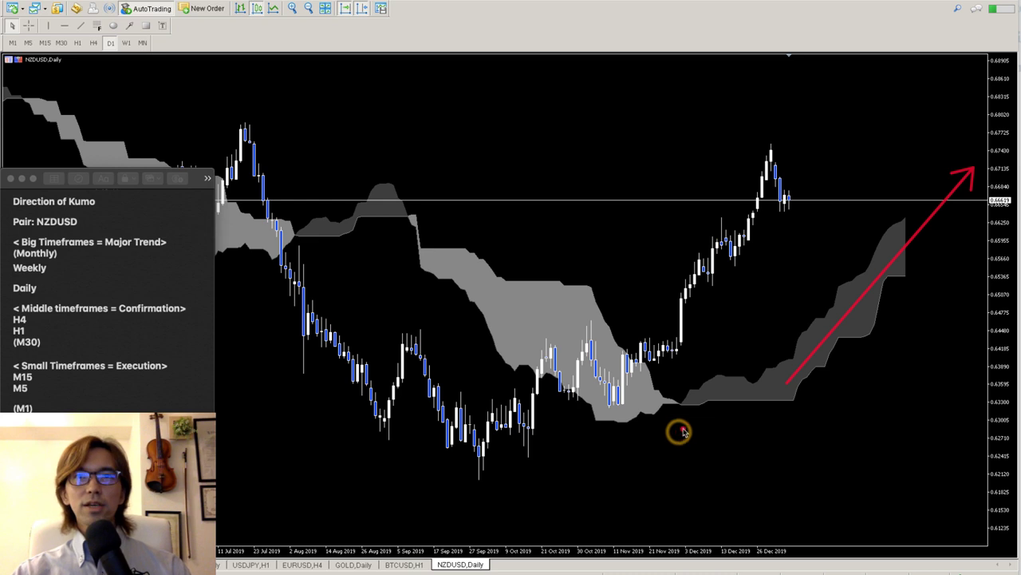
pyautogui.moveTo(780, 365)
pyautogui.mouseDown()
pyautogui.moveTo(656, 366)
pyautogui.moveTo(657, 433)
pyautogui.moveTo(656, 424)
pyautogui.moveTo(790, 427)
pyautogui.moveTo(792, 214)
pyautogui.moveTo(914, 219)
pyautogui.moveTo(910, 367)
pyautogui.moveTo(785, 369)
pyautogui.mouseUp()
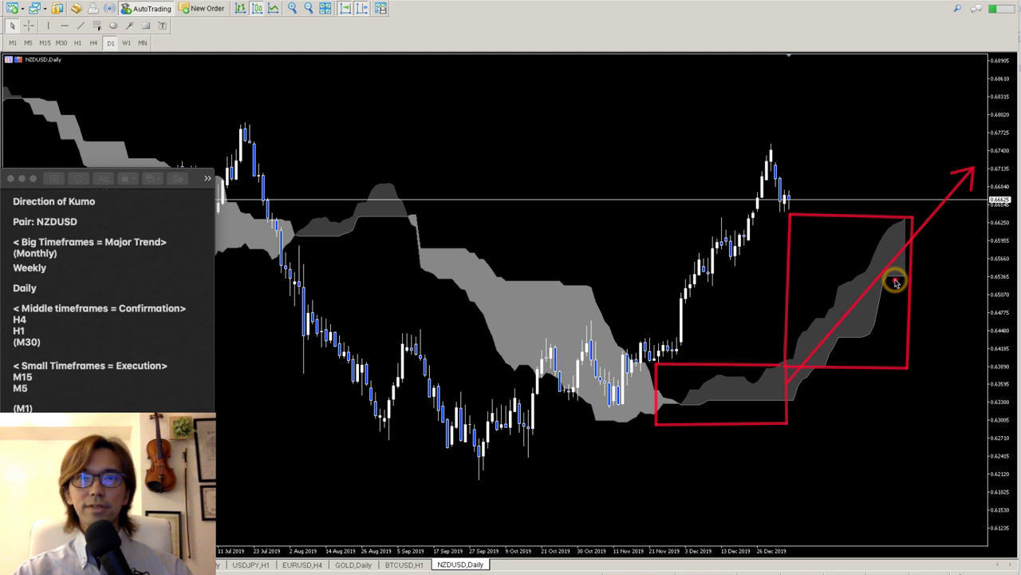
pyautogui.moveTo(655, 363)
pyautogui.mouseDown()
pyautogui.moveTo(655, 230)
pyautogui.moveTo(402, 229)
pyautogui.moveTo(402, 417)
pyautogui.moveTo(649, 427)
pyautogui.mouseUp()
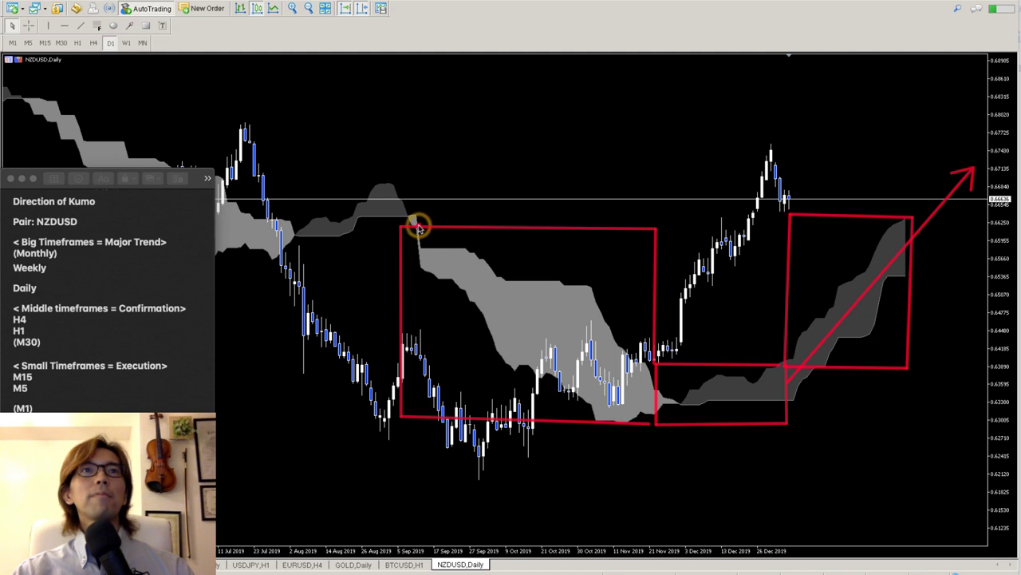
pyautogui.moveTo(413, 226)
pyautogui.mouseDown()
pyautogui.moveTo(411, 183)
pyautogui.moveTo(222, 179)
pyautogui.moveTo(221, 256)
pyautogui.moveTo(406, 258)
pyautogui.mouseUp()
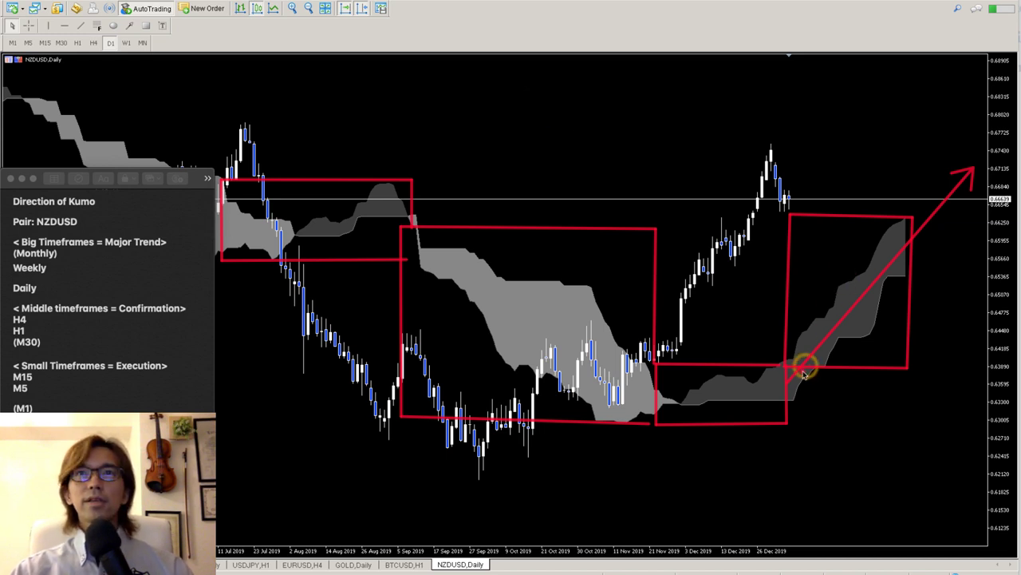
# Draw horizontal arrows in the two flat cloud boxes and a downward arrow in the falling one, and clear all the Daily marks
pyautogui.moveTo(674, 400); pyautogui.dragTo(773, 401)
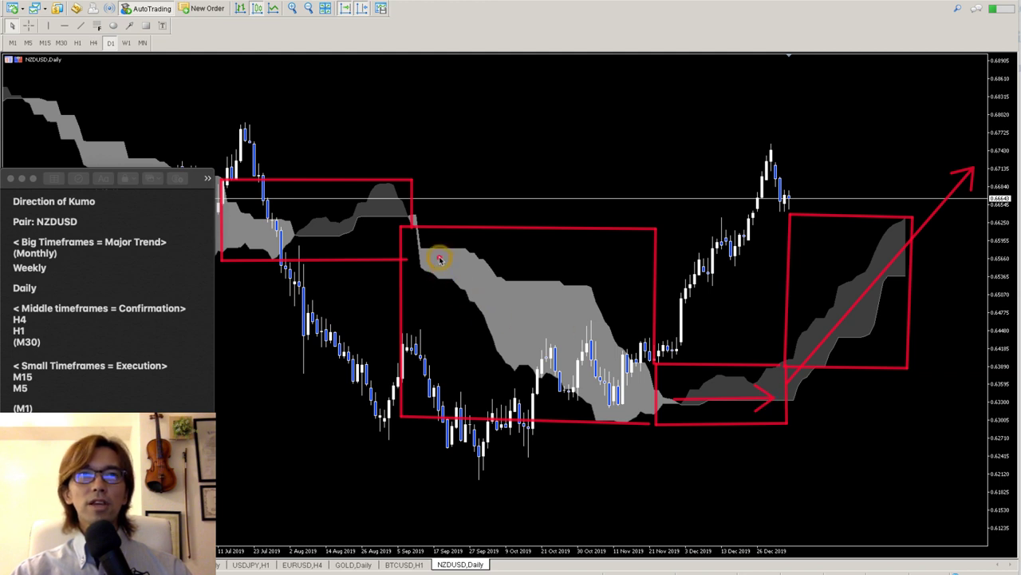
pyautogui.moveTo(438, 257)
pyautogui.mouseDown()
pyautogui.moveTo(598, 359)
pyautogui.moveTo(633, 404)
pyautogui.mouseUp()
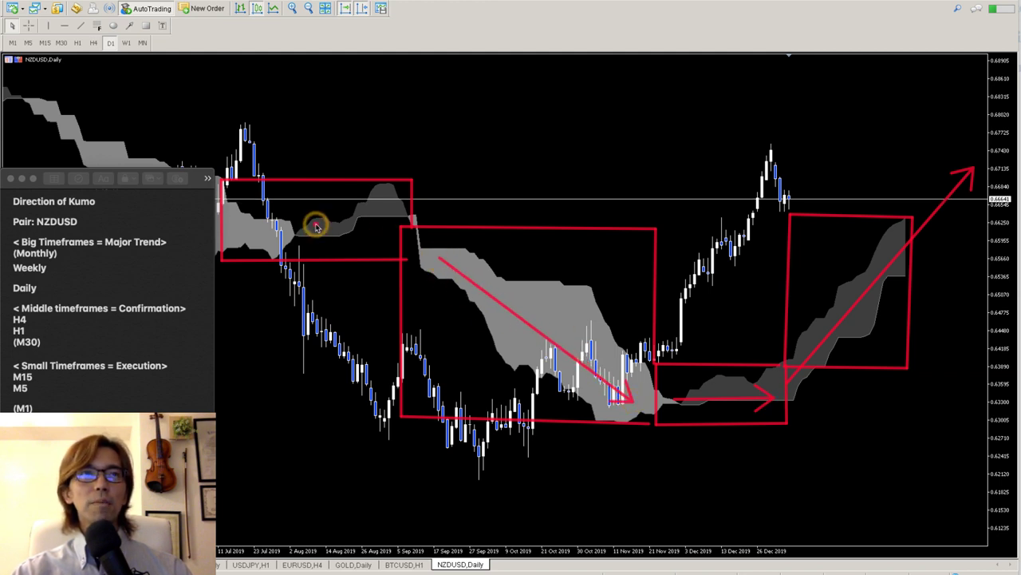
pyautogui.moveTo(238, 225); pyautogui.dragTo(395, 223)
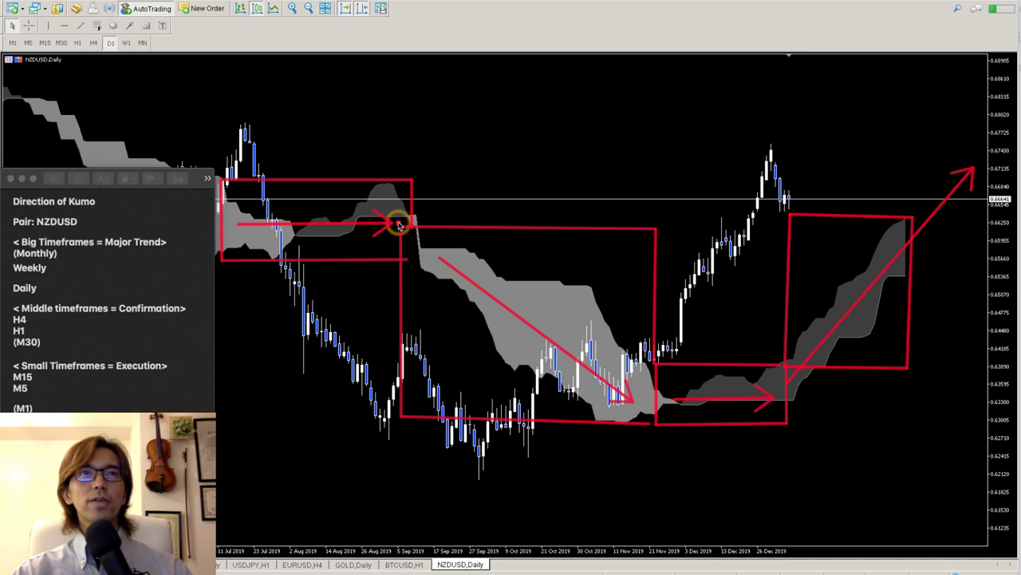
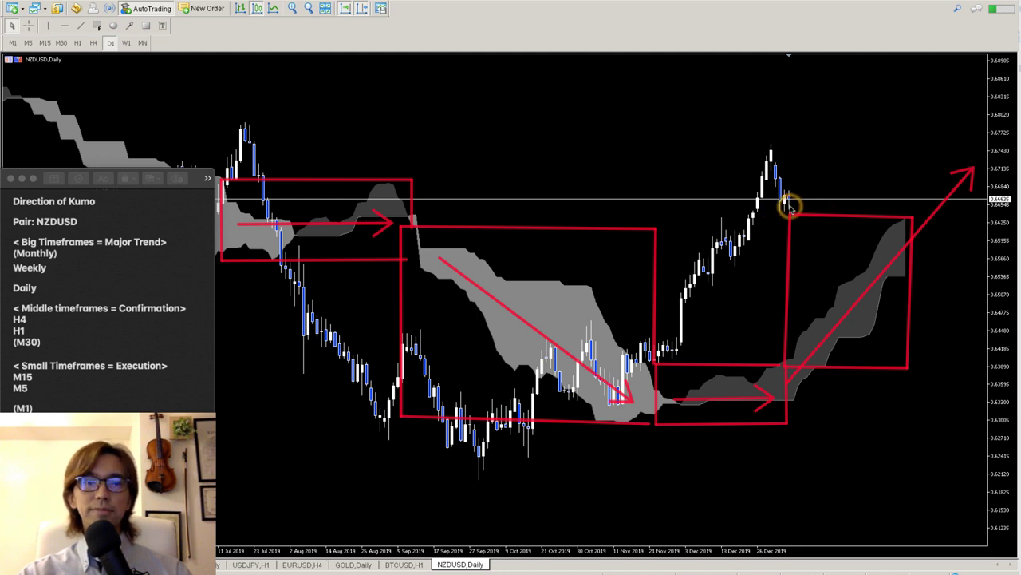
pyautogui.press('Escape')
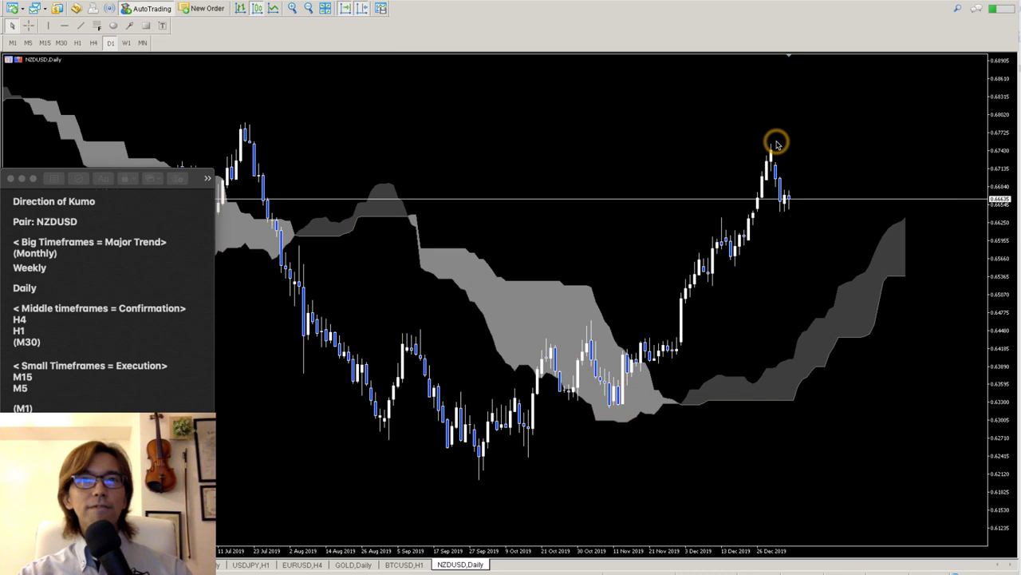
# View the M15, M30 and M5 timeframes of NZDUSD in turn, compressing the price scale on M30 and M5
pyautogui.click(45, 42)
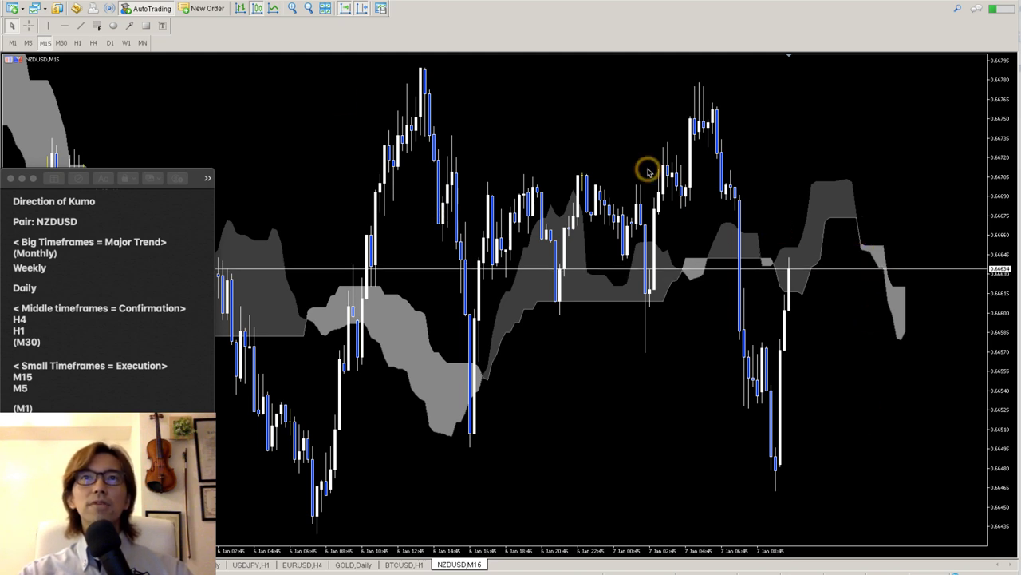
pyautogui.click(58, 44)
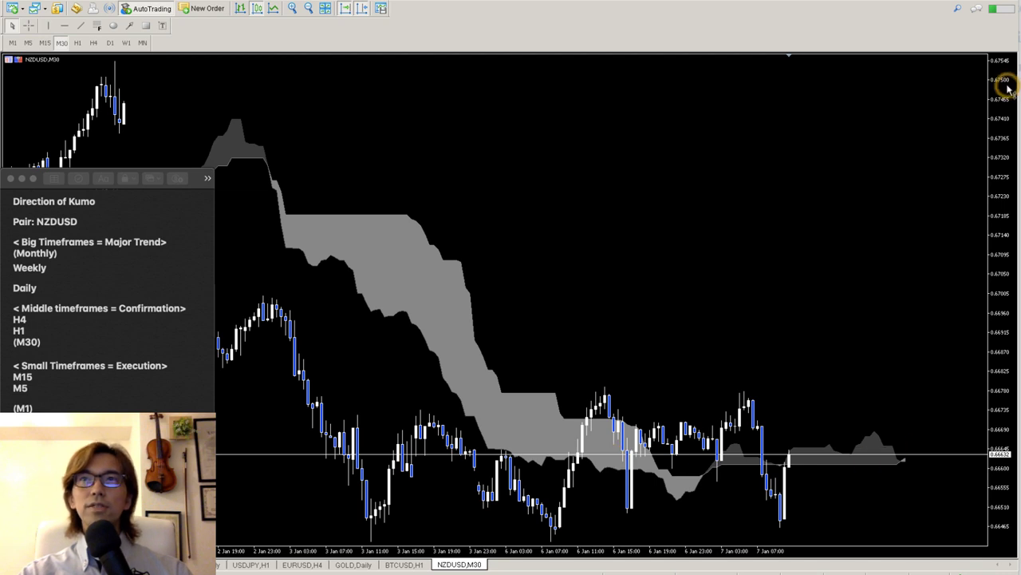
pyautogui.moveTo(1009, 89); pyautogui.dragTo(1006, 285)
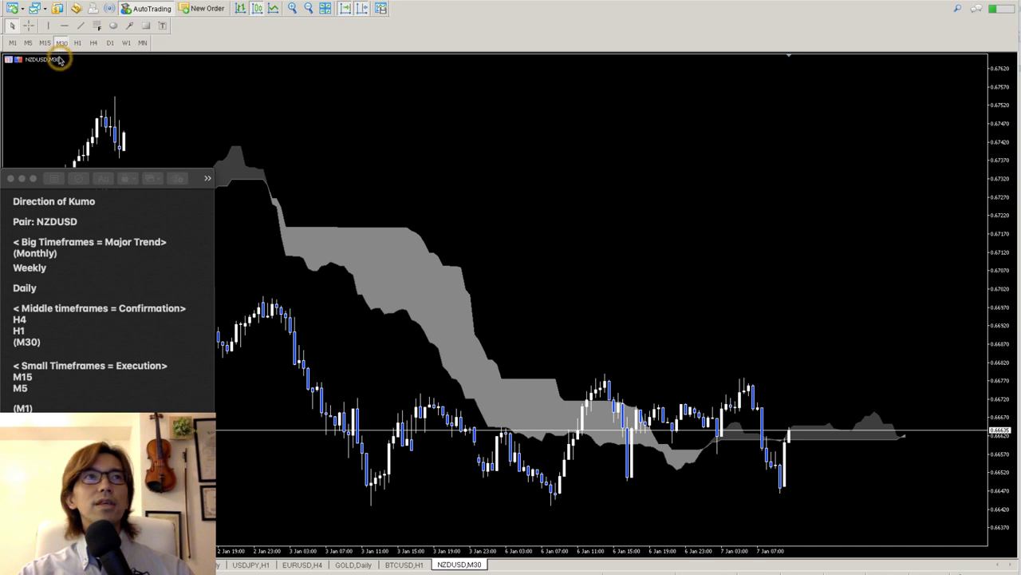
pyautogui.click(29, 42)
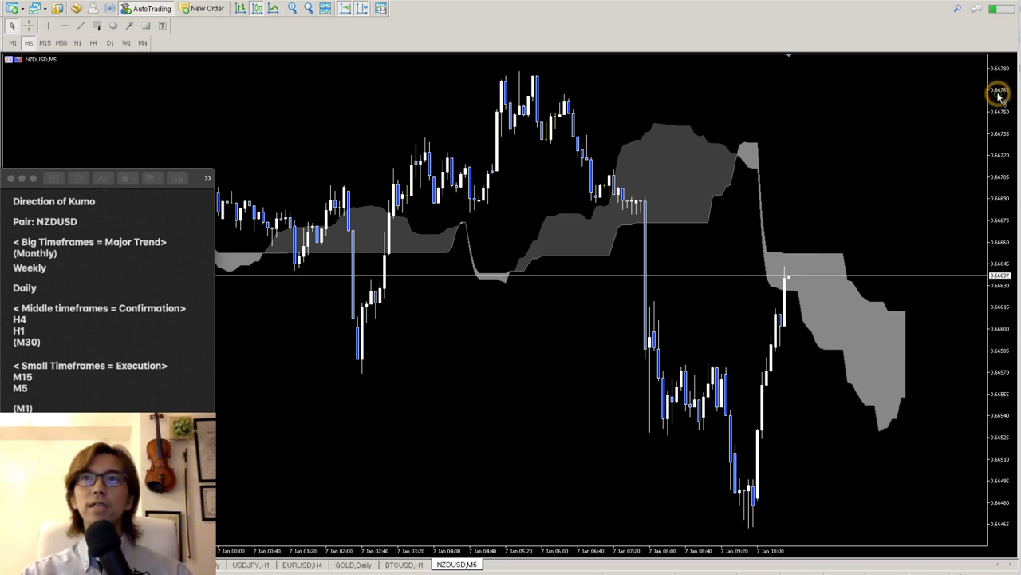
pyautogui.moveTo(1003, 103); pyautogui.dragTo(990, 382)
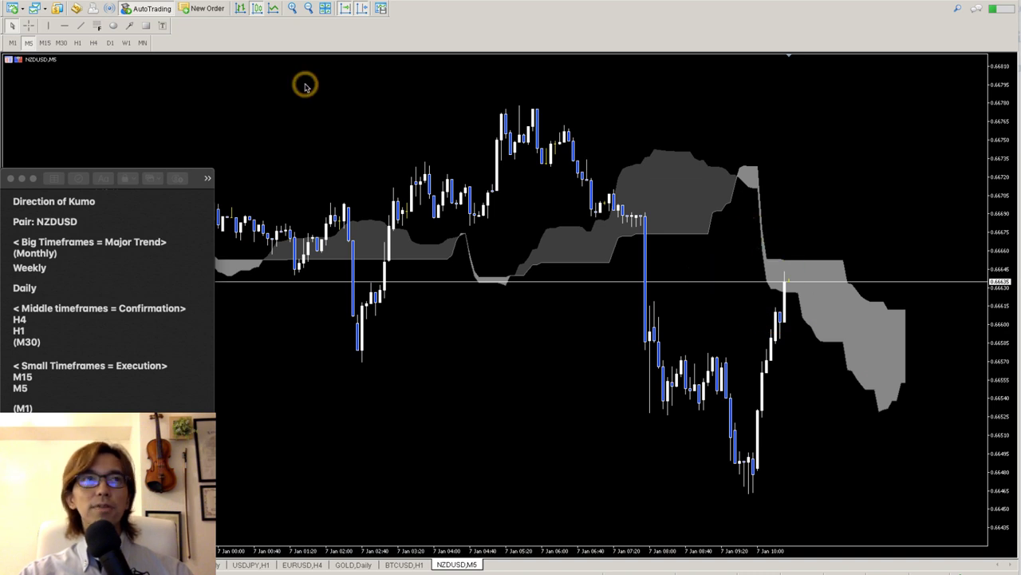
# Return to the Daily timeframe, mark the latest candles' pullback with a short downward arrow, and clear the markup
pyautogui.click(111, 43)
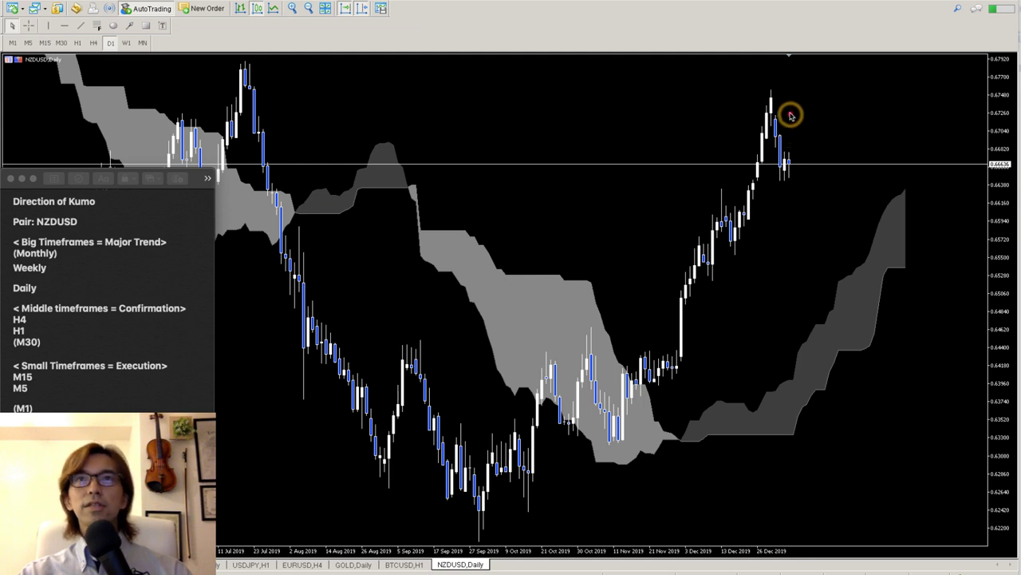
pyautogui.moveTo(783, 103); pyautogui.dragTo(800, 163)
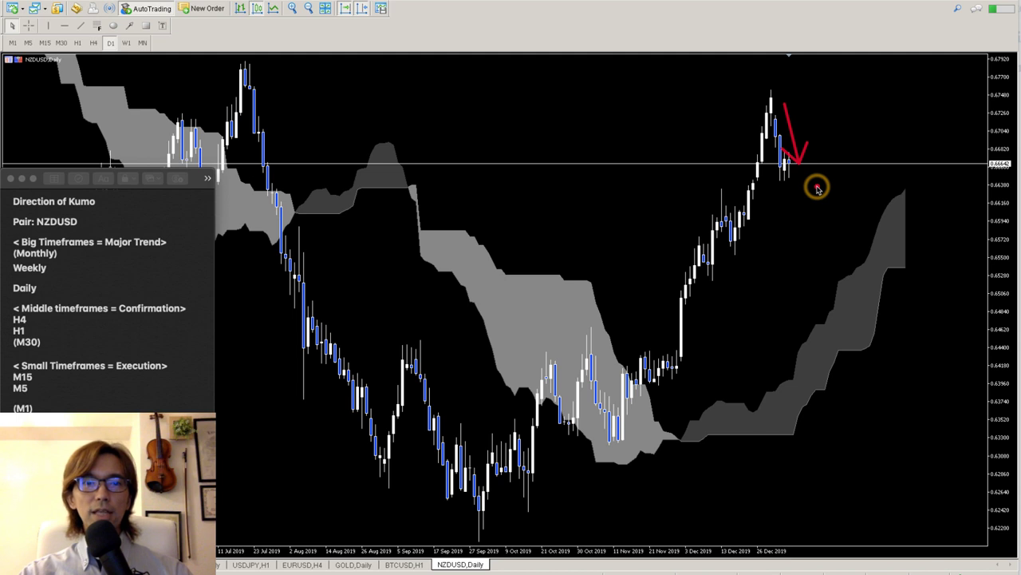
pyautogui.press('Escape')
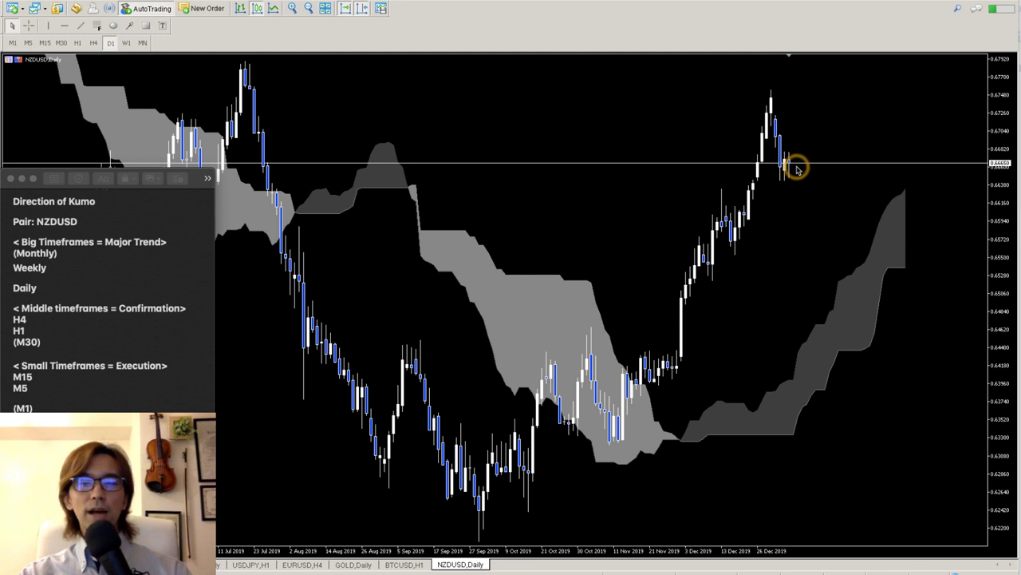
pyautogui.moveTo(795, 168); pyautogui.dragTo(830, 131)
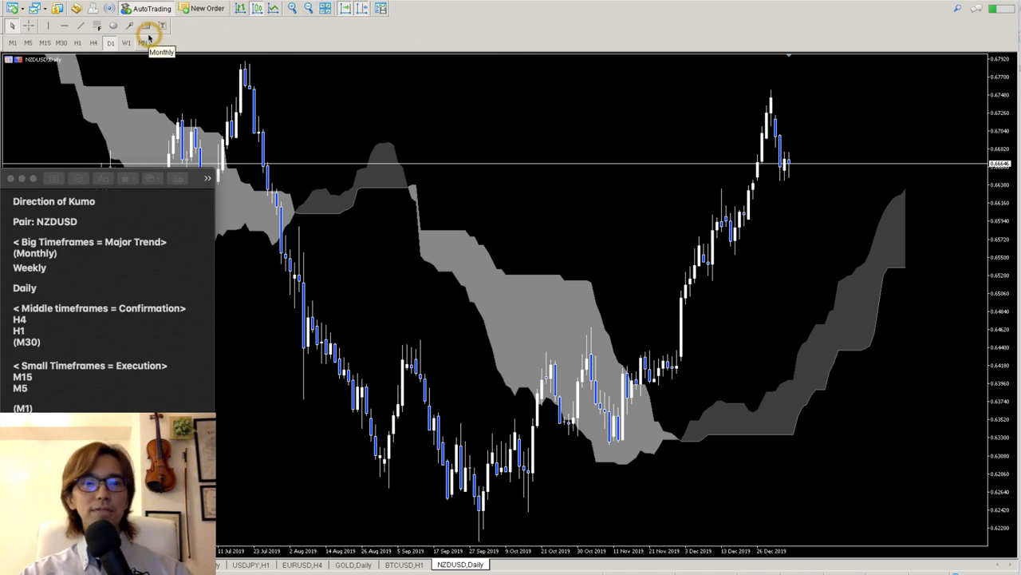
# Show the M5 timeframe, draw a small circle ahead of the cloud with an upward arrow rising from it, and clear both
pyautogui.click(28, 42)
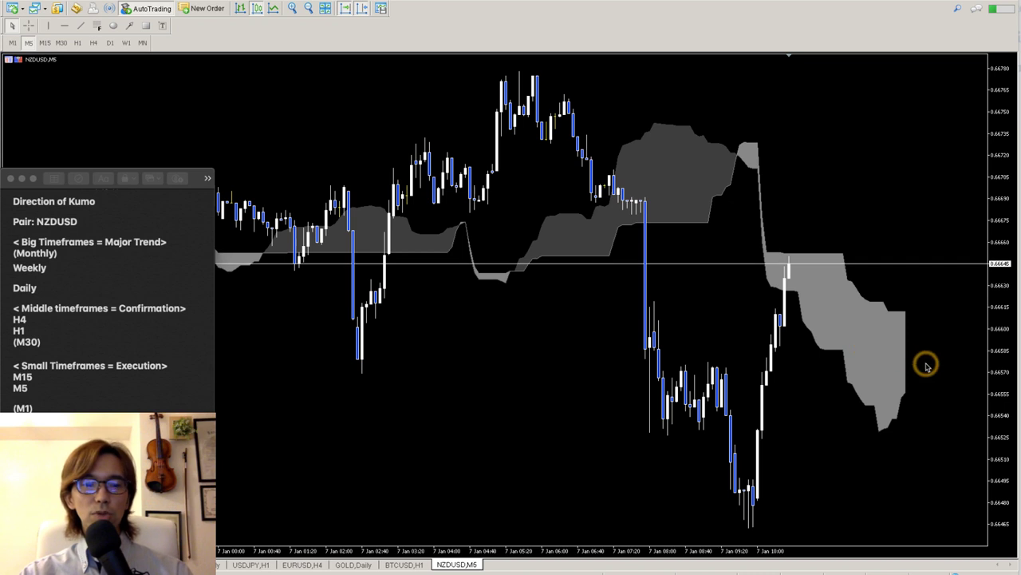
pyautogui.moveTo(948, 359)
pyautogui.mouseDown()
pyautogui.moveTo(962, 363)
pyautogui.moveTo(944, 360)
pyautogui.moveTo(965, 342)
pyautogui.moveTo(1008, 243)
pyautogui.mouseUp()
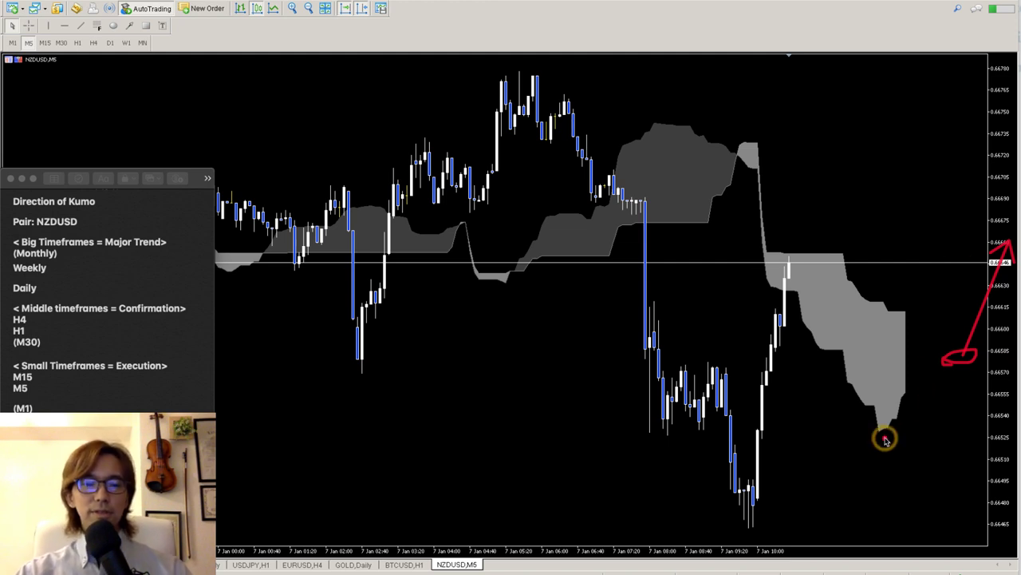
pyautogui.press('Escape')
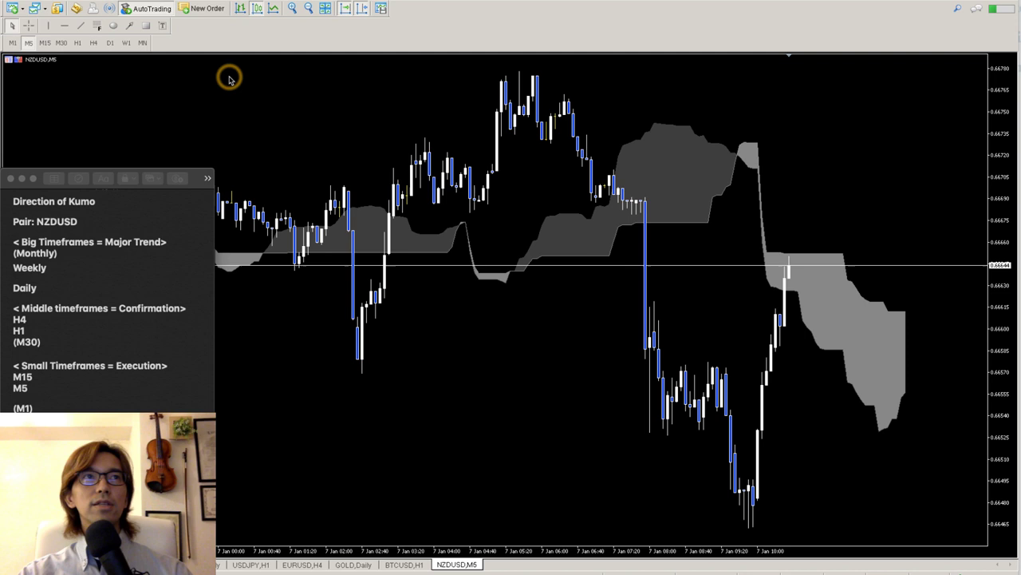
# On M5, draw downward arrows along the falling price and cloud, plus a circle with an upward arrow ahead of the cloud, and clear them
pyautogui.click(110, 42)
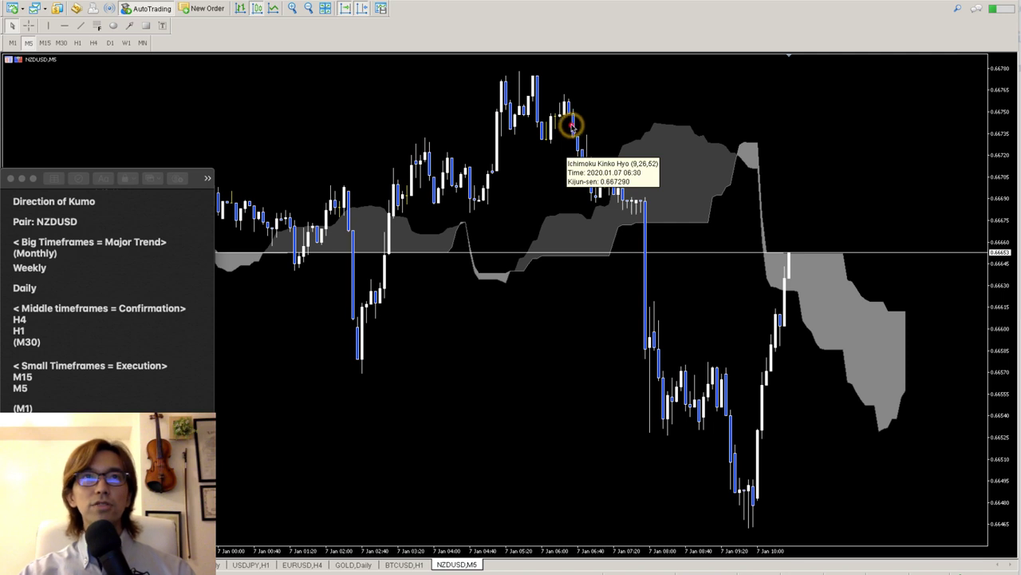
pyautogui.moveTo(570, 125); pyautogui.dragTo(726, 461)
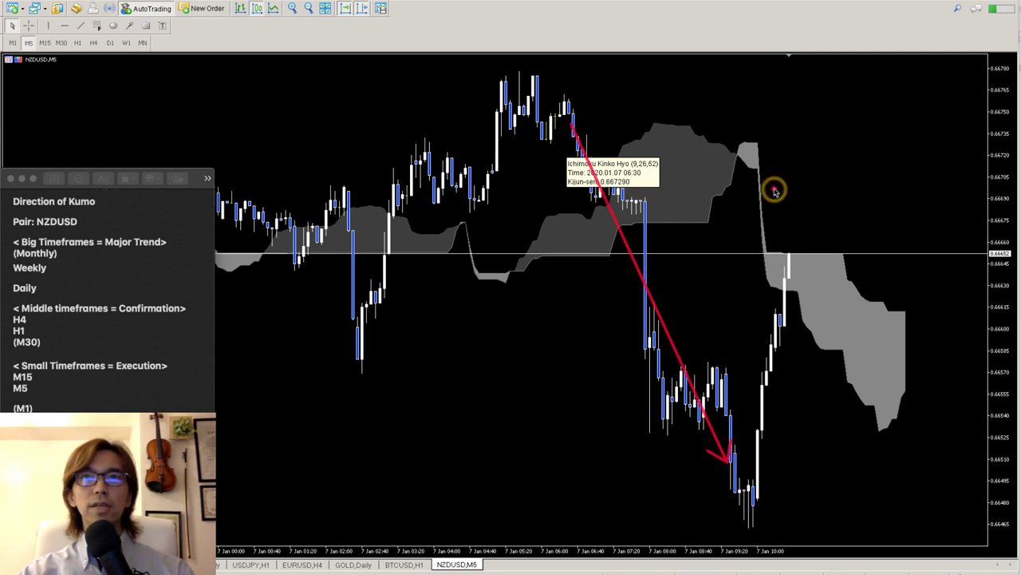
pyautogui.moveTo(773, 184); pyautogui.dragTo(898, 414)
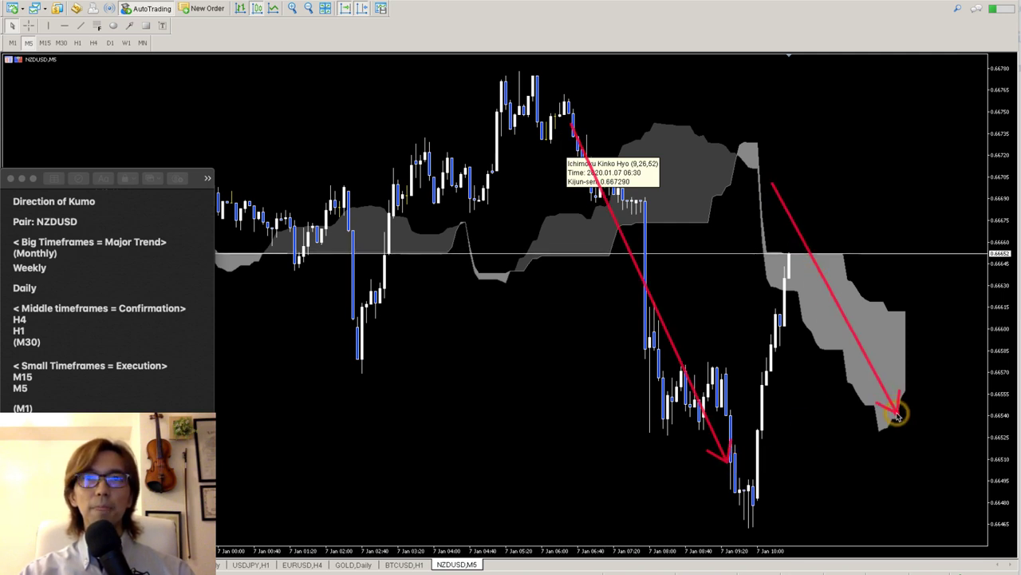
pyautogui.click(947, 346)
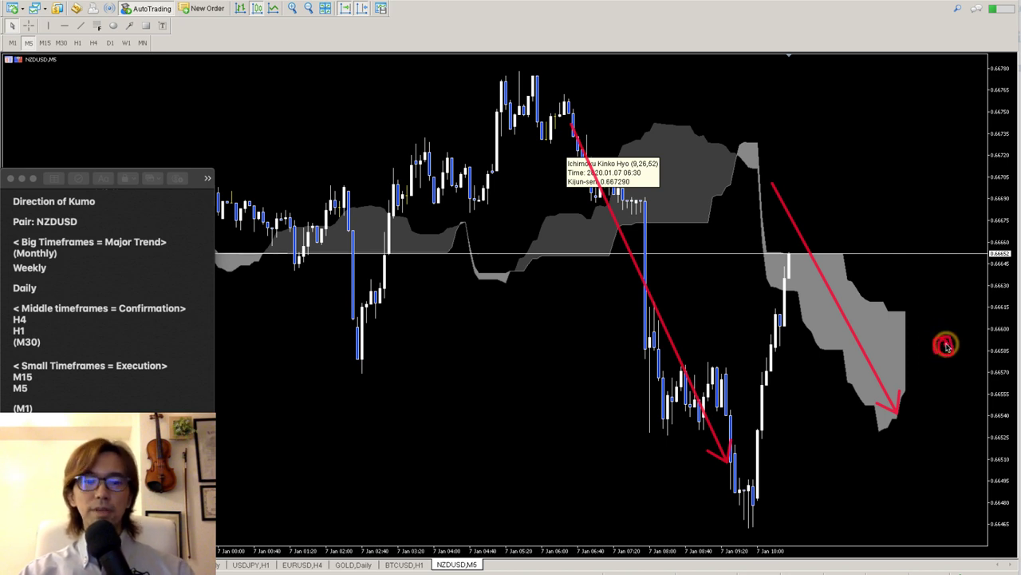
pyautogui.moveTo(946, 344); pyautogui.dragTo(1000, 210)
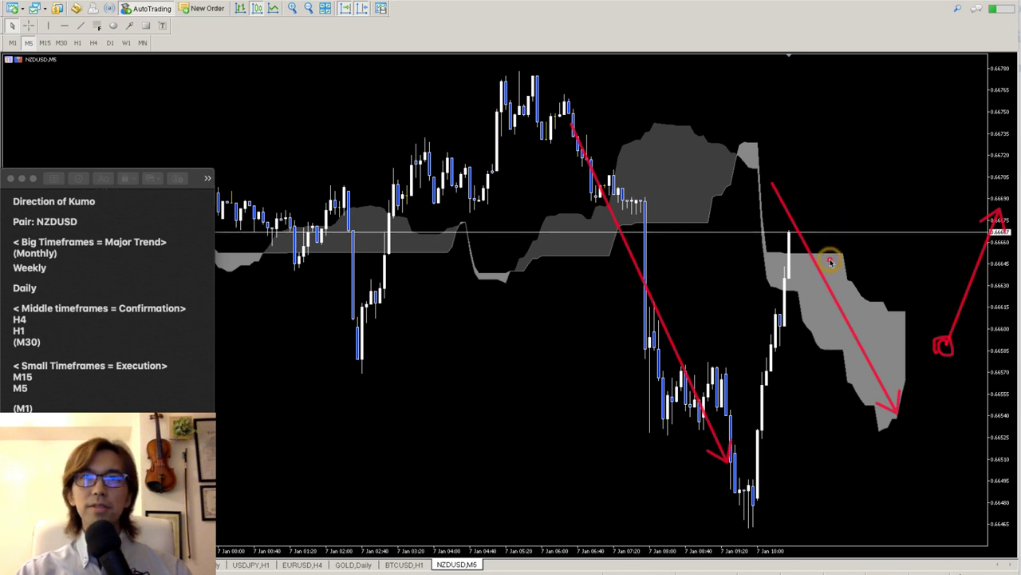
pyautogui.press('Escape')
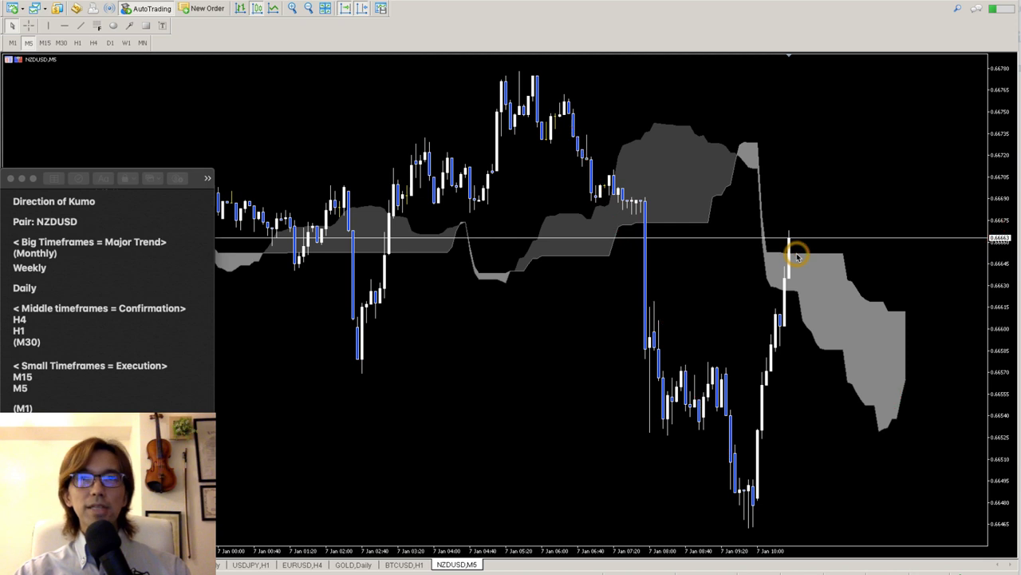
# Draw a downward and an upward arrow from the current M5 price and a downward arrow through the cloud, and clear all three
pyautogui.moveTo(789, 255)
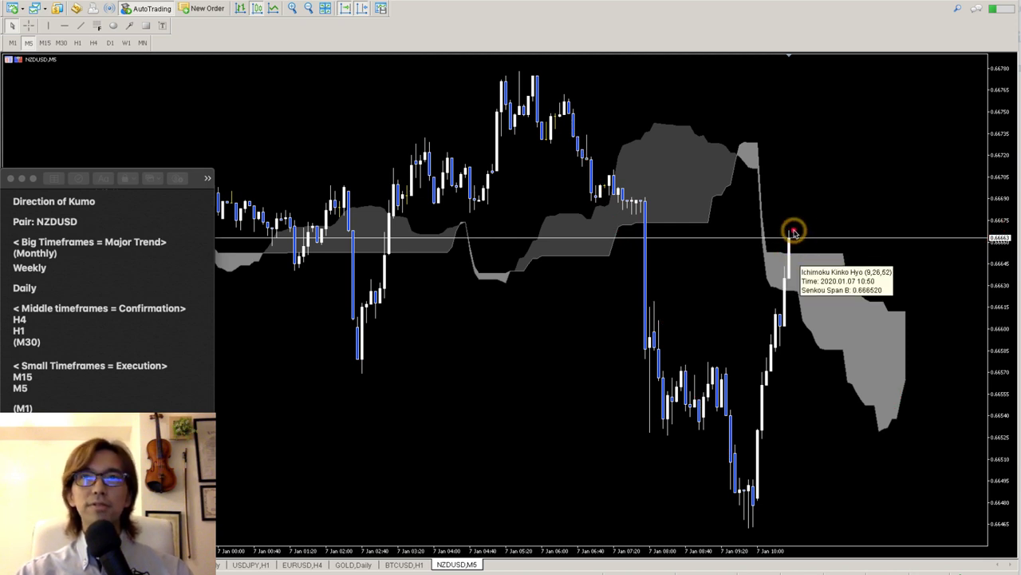
pyautogui.moveTo(794, 233); pyautogui.dragTo(852, 411)
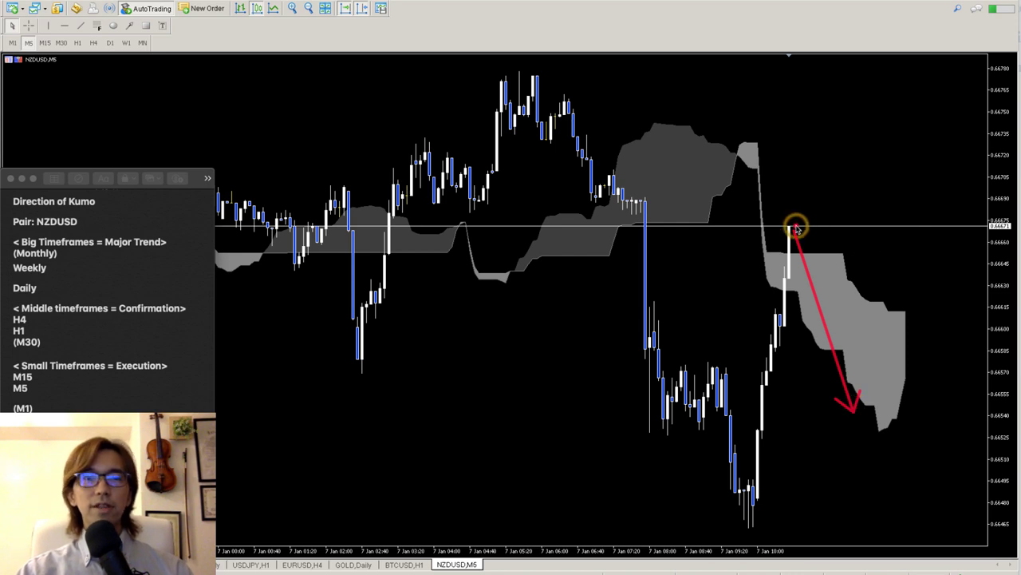
pyautogui.moveTo(796, 228); pyautogui.dragTo(876, 121)
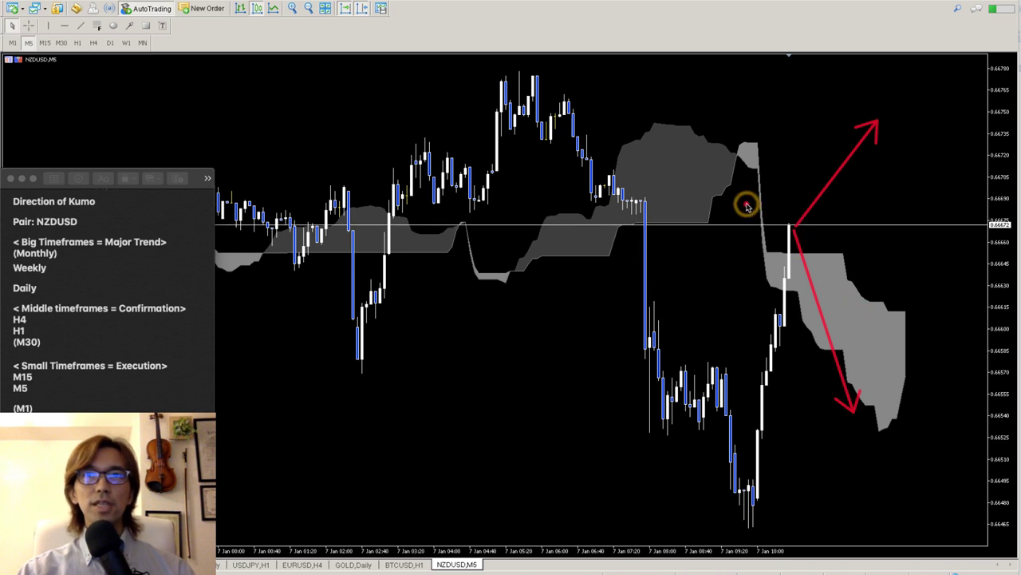
pyautogui.moveTo(747, 204); pyautogui.dragTo(948, 421)
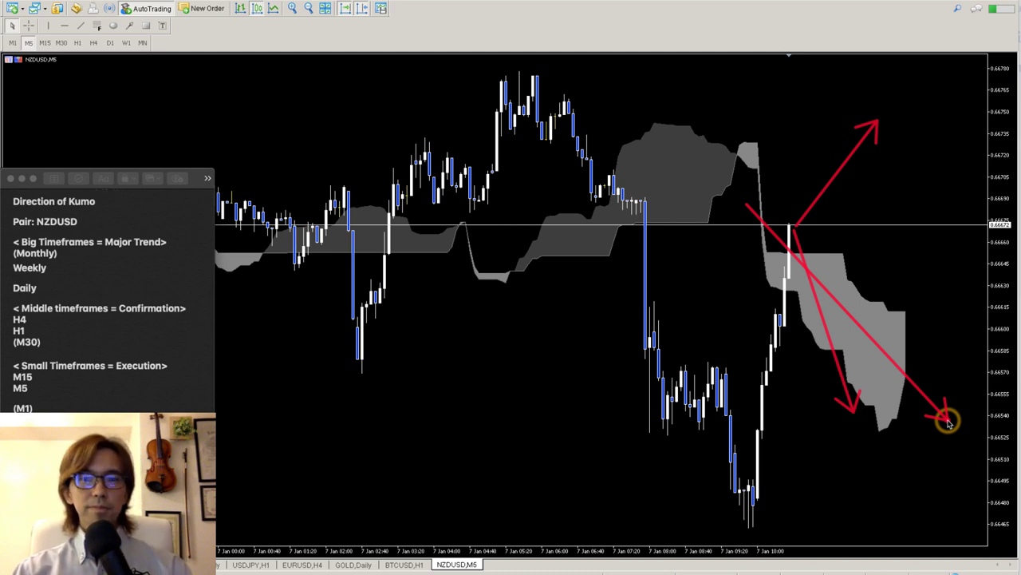
pyautogui.press('Escape')
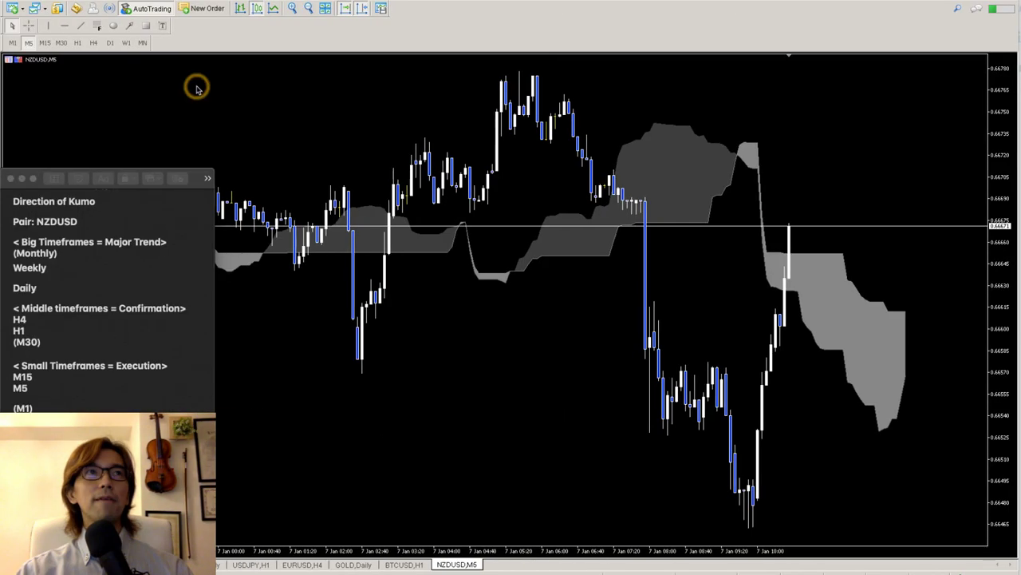
# Return NZDUSD to Daily, draw an upward arrow along the rising cloud, trace the price rally's zigzag, and circle its pullback lows
pyautogui.click(110, 42)
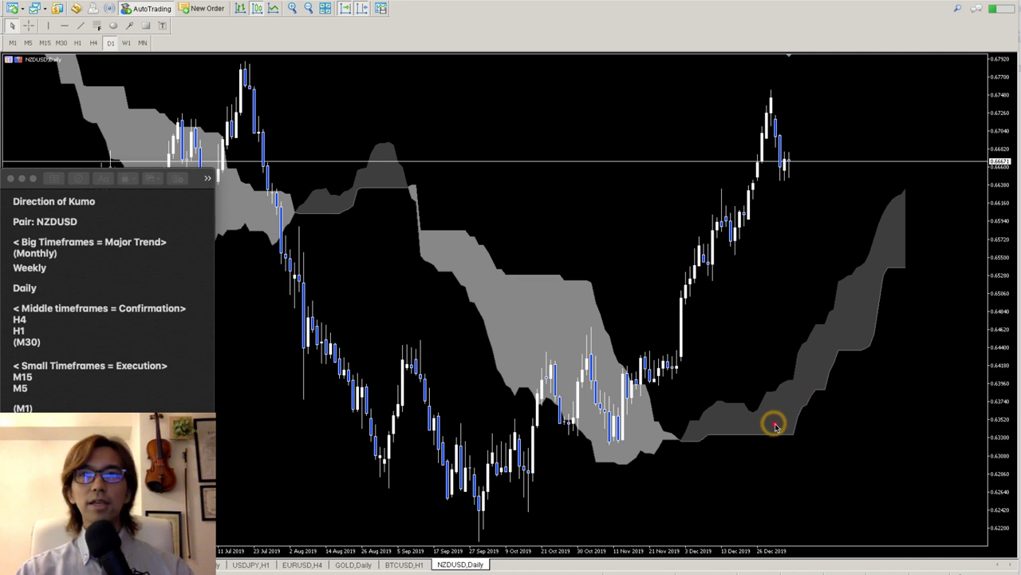
pyautogui.moveTo(780, 425); pyautogui.dragTo(915, 232)
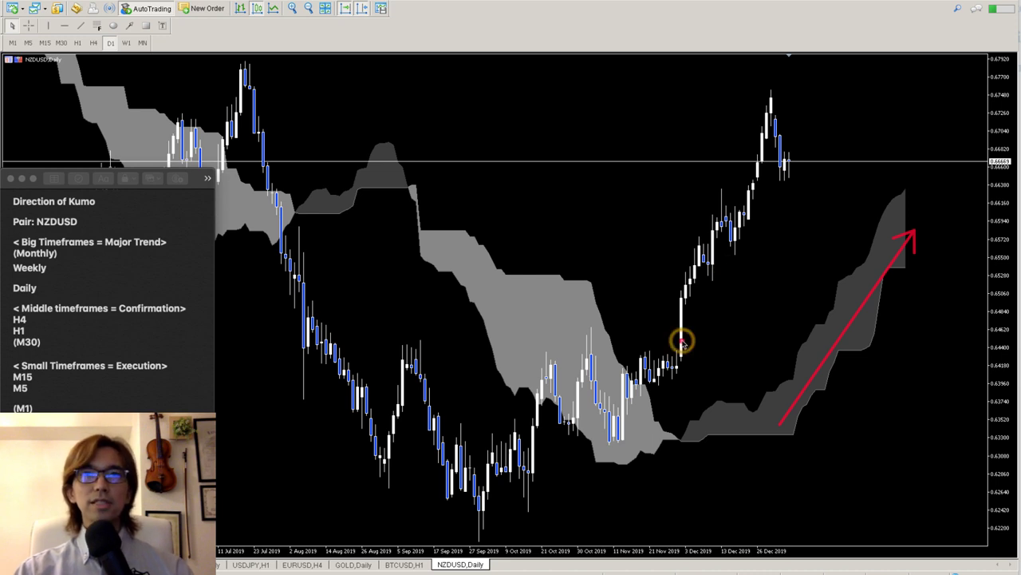
pyautogui.moveTo(684, 297)
pyautogui.mouseDown()
pyautogui.moveTo(701, 241)
pyautogui.moveTo(709, 275)
pyautogui.moveTo(723, 209)
pyautogui.moveTo(734, 244)
pyautogui.moveTo(771, 101)
pyautogui.moveTo(788, 179)
pyautogui.mouseUp()
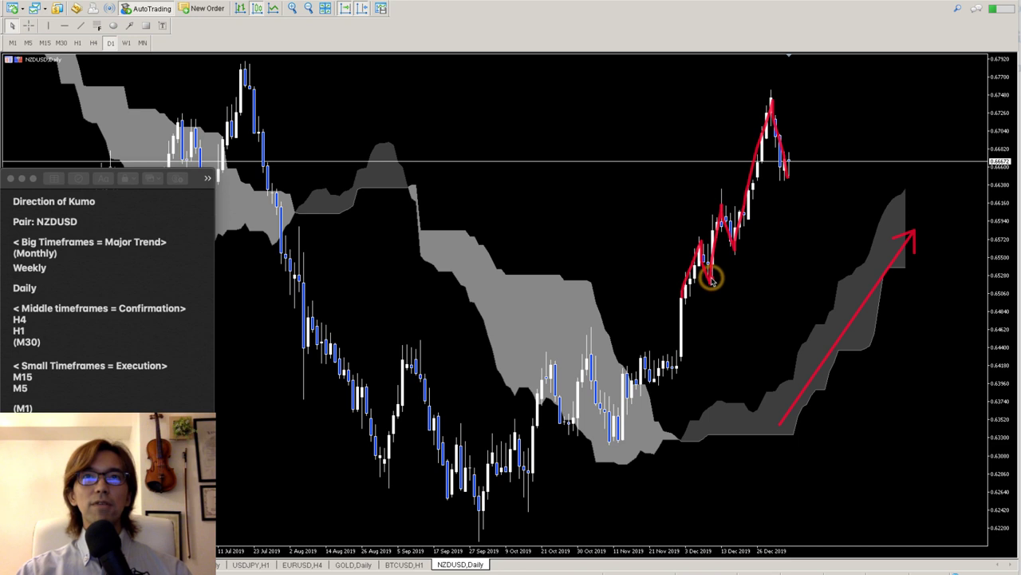
pyautogui.moveTo(706, 281)
pyautogui.mouseDown()
pyautogui.moveTo(729, 244)
pyautogui.moveTo(741, 245)
pyautogui.mouseUp()
pyautogui.moveTo(788, 179)
pyautogui.mouseDown()
pyautogui.moveTo(792, 166)
pyautogui.moveTo(787, 177)
pyautogui.mouseUp()
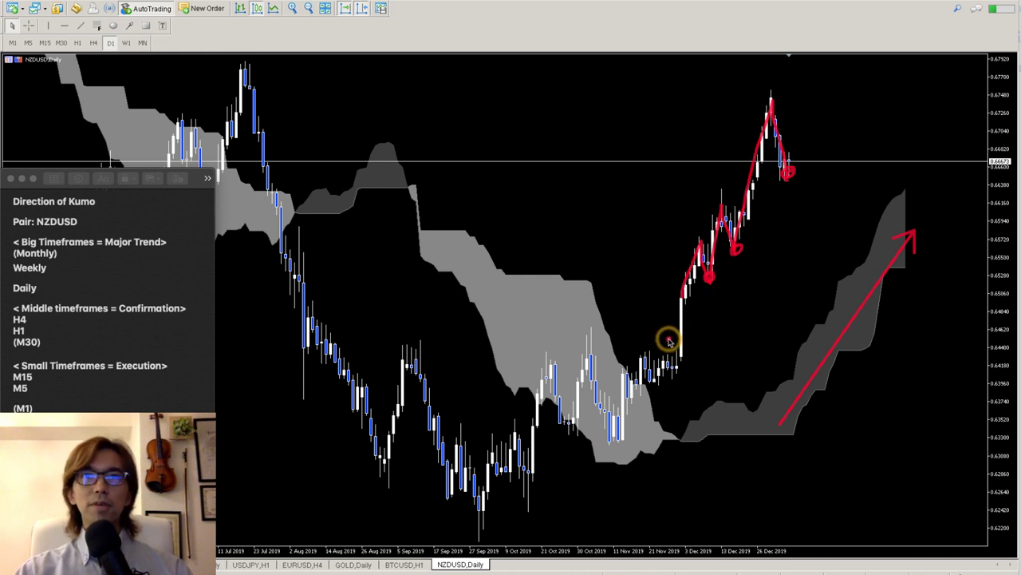
# Mark the Daily rally with a ladder of short horizontal lines, and undo those lines, the circles and the zigzag
pyautogui.moveTo(670, 341); pyautogui.dragTo(700, 345)
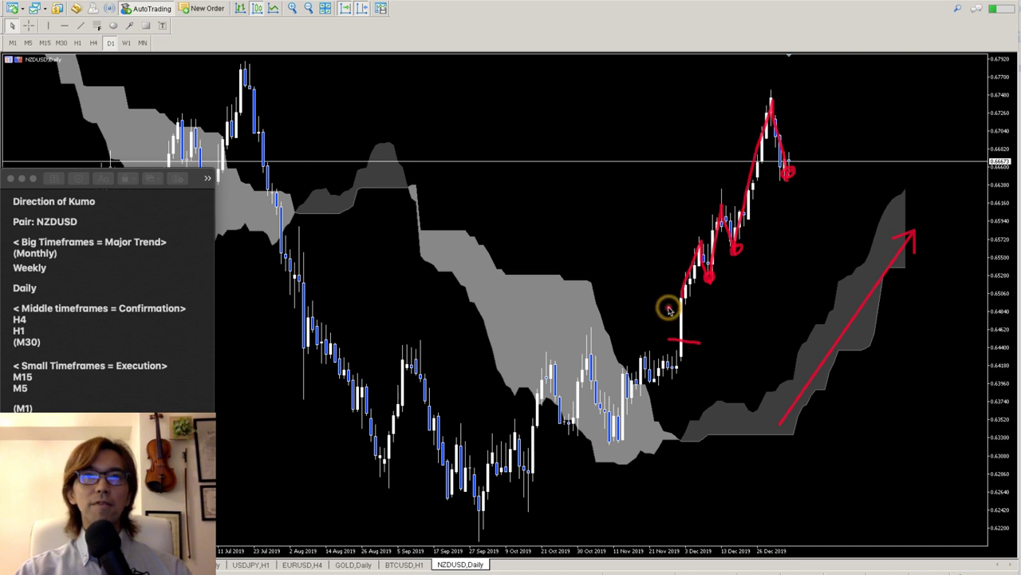
pyautogui.moveTo(669, 307); pyautogui.dragTo(694, 308)
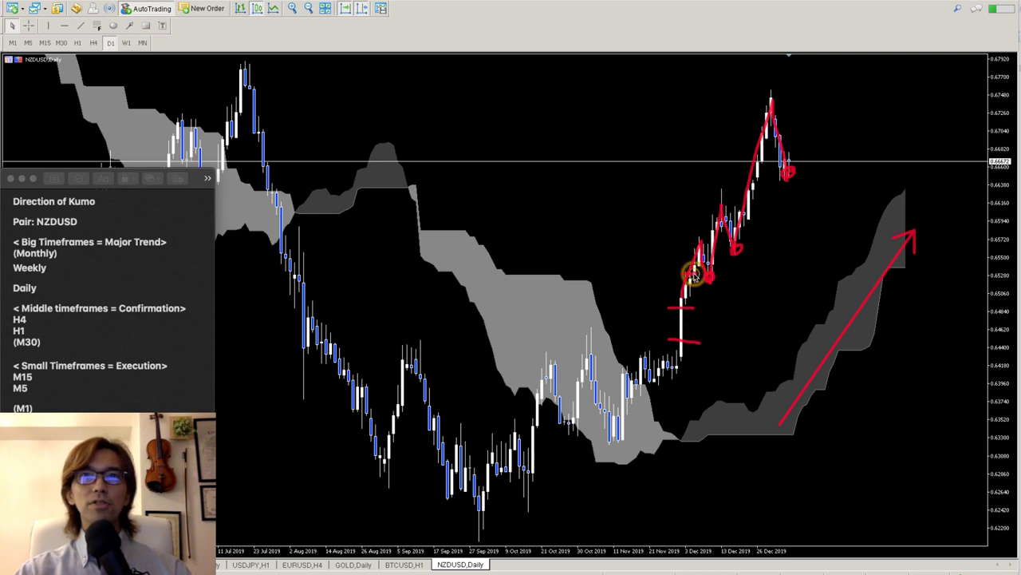
pyautogui.moveTo(706, 249)
pyautogui.mouseDown()
pyautogui.moveTo(747, 228)
pyautogui.moveTo(758, 179)
pyautogui.mouseUp()
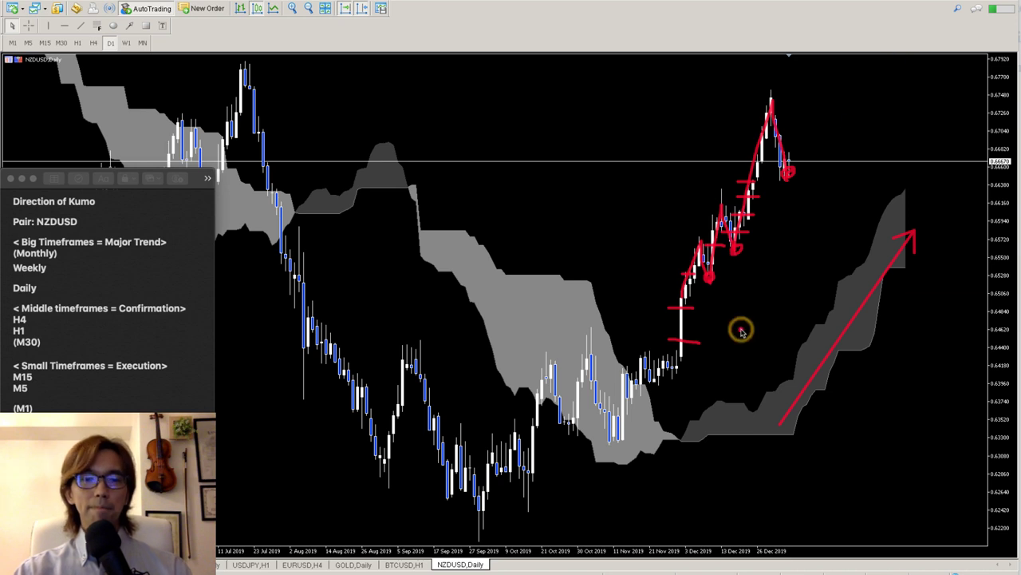
pyautogui.hotkey('ctrl', 'z')
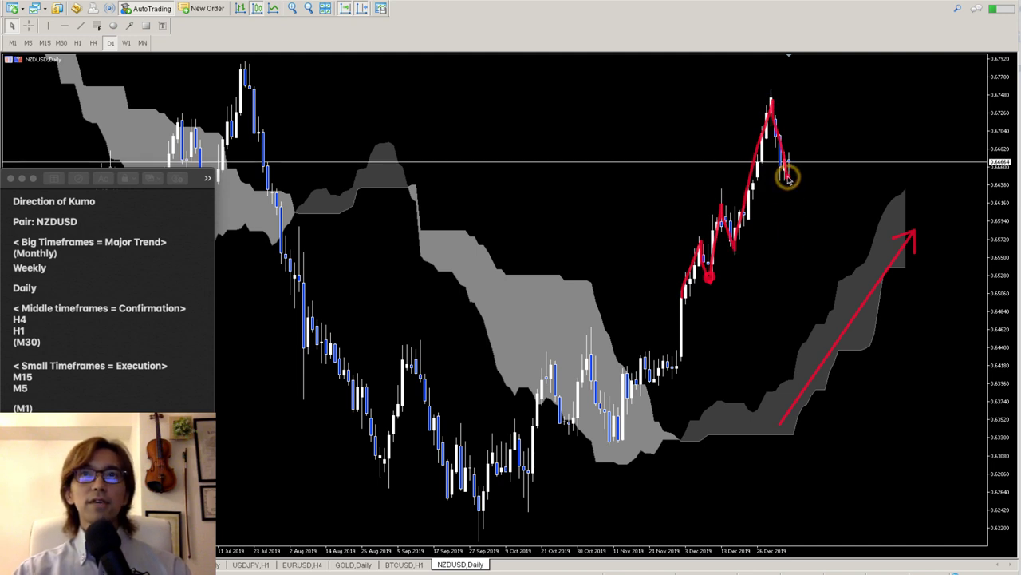
pyautogui.hotkey('ctrl', 'z')
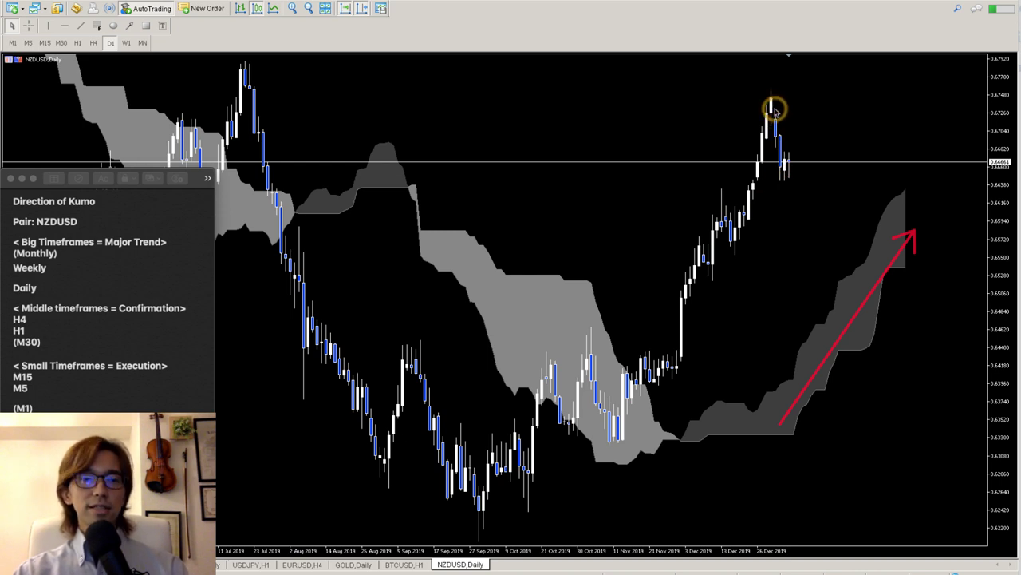
# Sketch a falling path from the latest Daily peak down to the rising cloud, and clear all markup
pyautogui.moveTo(772, 96)
pyautogui.mouseDown()
pyautogui.moveTo(780, 164)
pyautogui.moveTo(857, 283)
pyautogui.mouseUp()
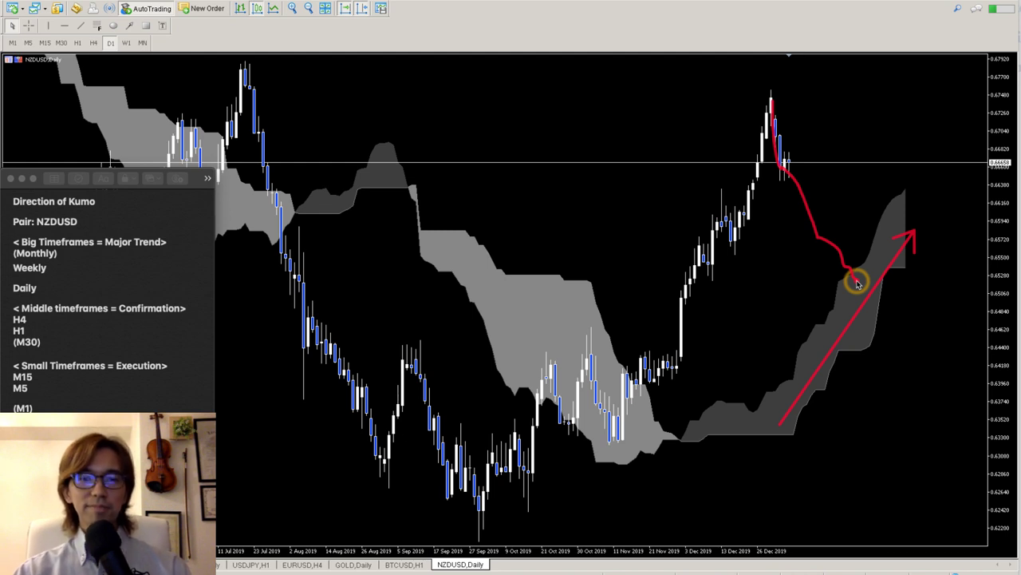
pyautogui.moveTo(858, 283); pyautogui.dragTo(856, 281)
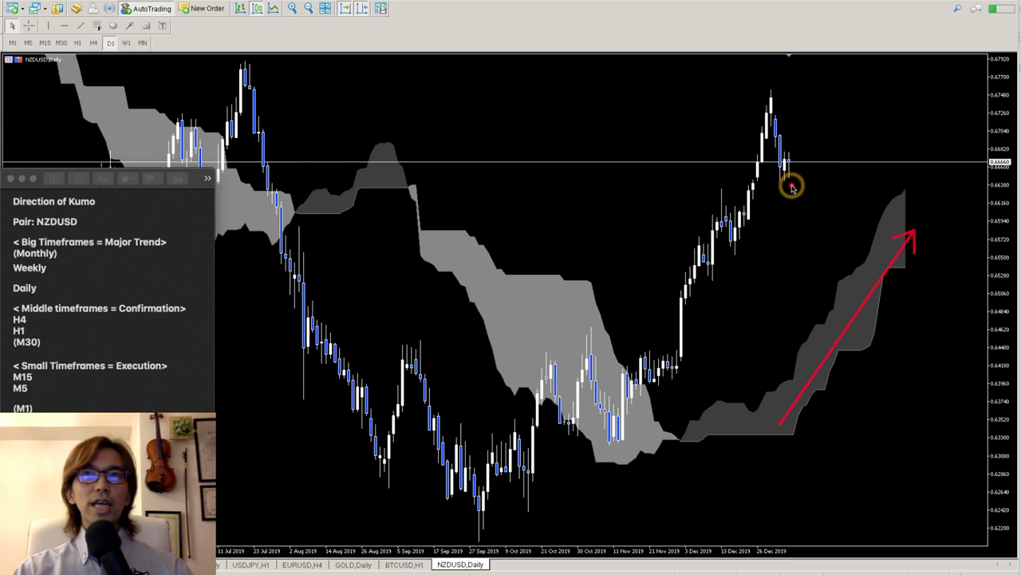
pyautogui.moveTo(792, 187)
pyautogui.mouseDown()
pyautogui.moveTo(779, 188)
pyautogui.moveTo(766, 168)
pyautogui.moveTo(806, 153)
pyautogui.moveTo(790, 188)
pyautogui.mouseUp()
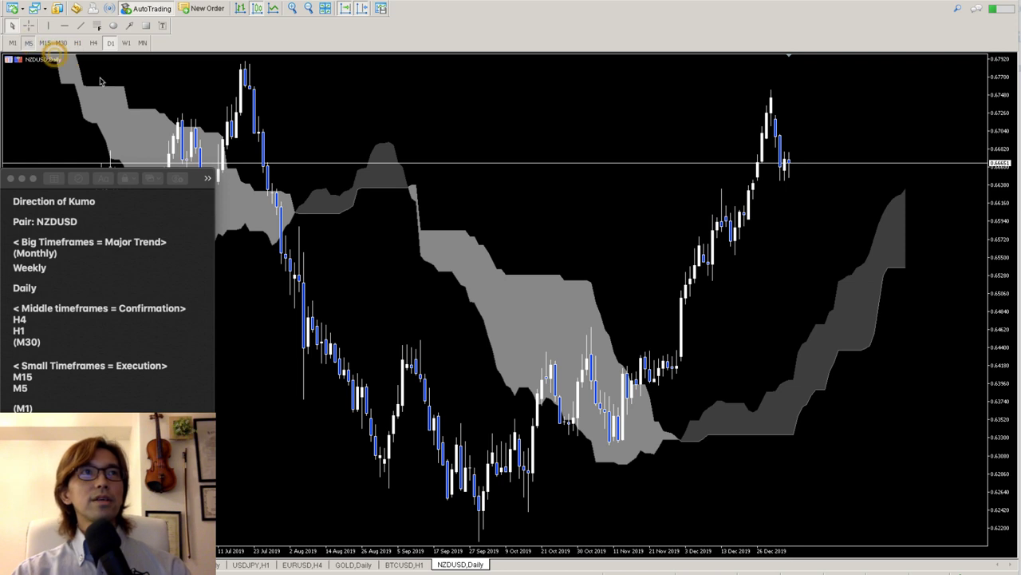
# On M5, draw a circle with an upward arrow ahead of the cloud and a downward arrow from the current price, and clear them
pyautogui.click(28, 42)
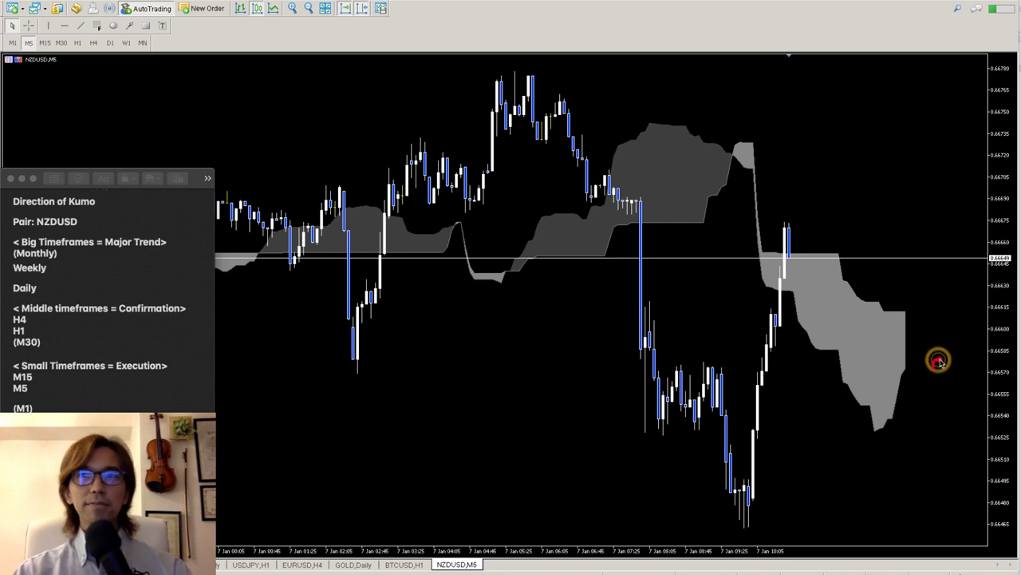
pyautogui.moveTo(936, 358)
pyautogui.mouseDown()
pyautogui.moveTo(935, 343)
pyautogui.moveTo(939, 357)
pyautogui.moveTo(997, 213)
pyautogui.mouseUp()
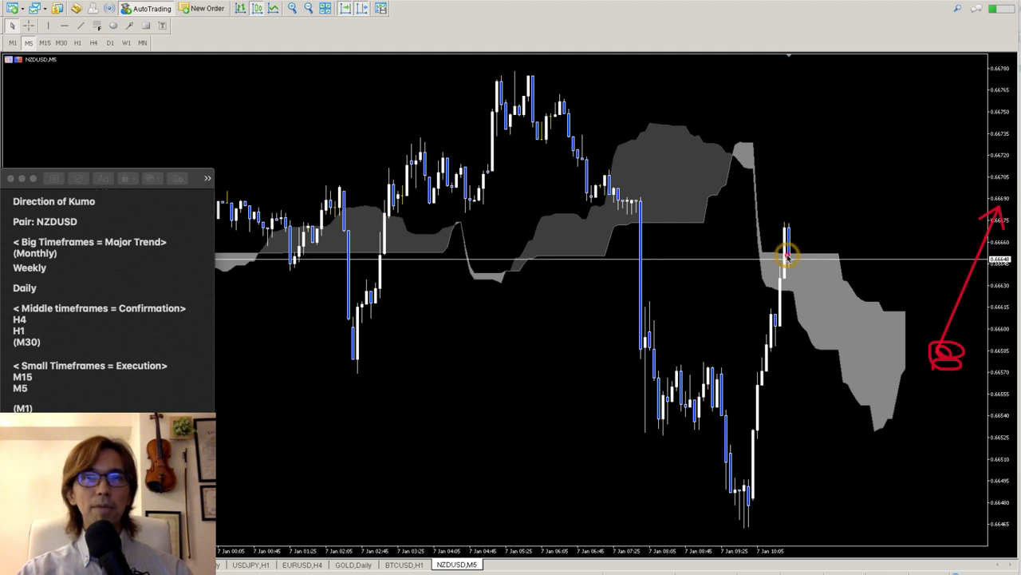
pyautogui.moveTo(788, 257); pyautogui.dragTo(859, 452)
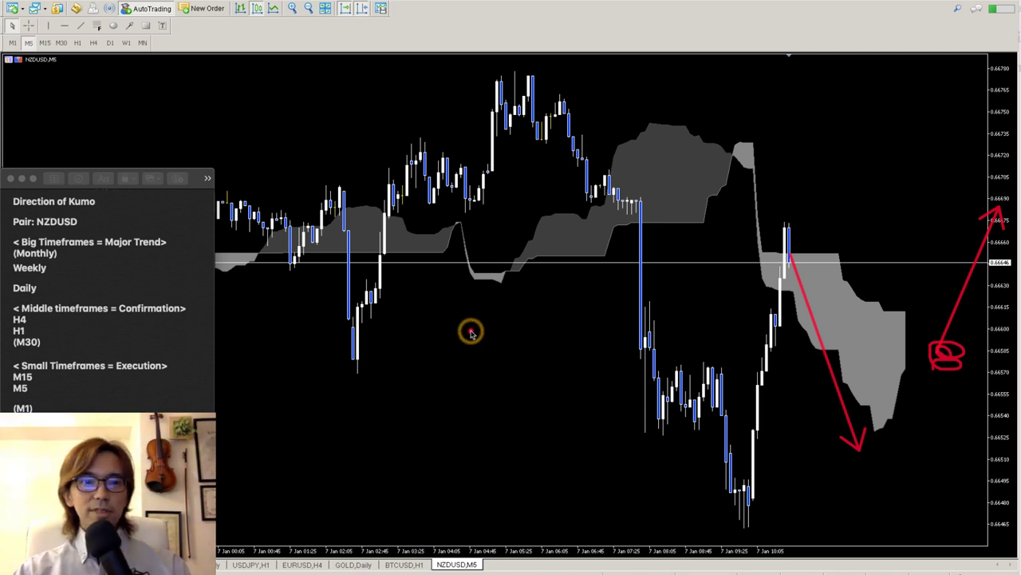
pyautogui.press('Escape')
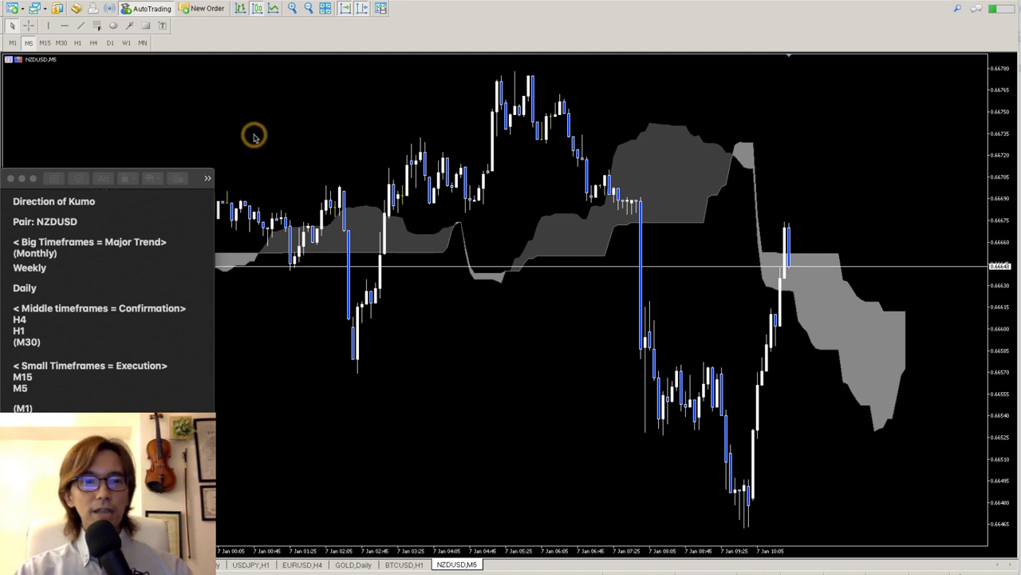
# Return to the Daily timeframe, mark levels along the early December rise with short horizontal lines, and clear them
pyautogui.click(110, 42)
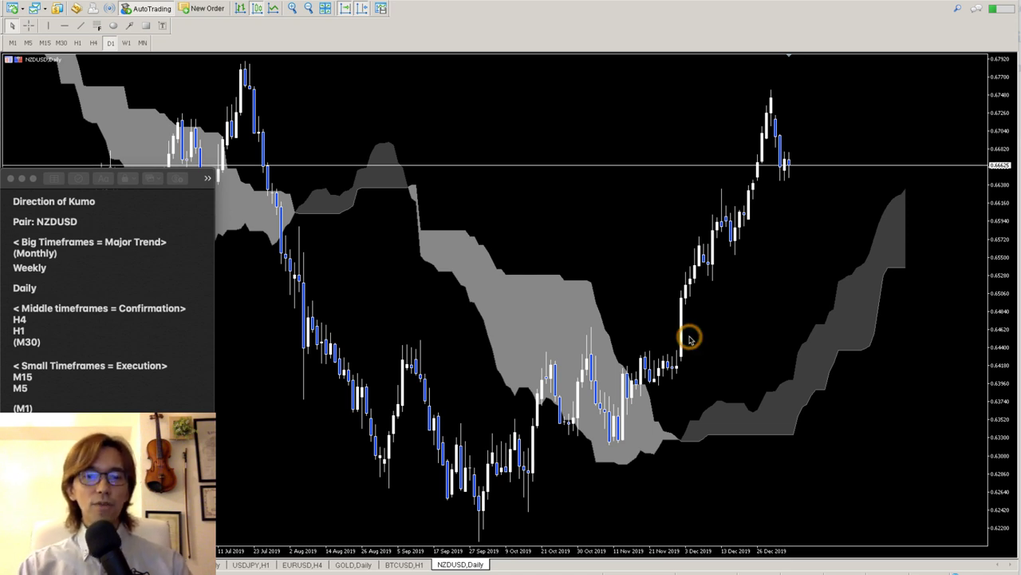
pyautogui.moveTo(659, 341); pyautogui.dragTo(714, 345)
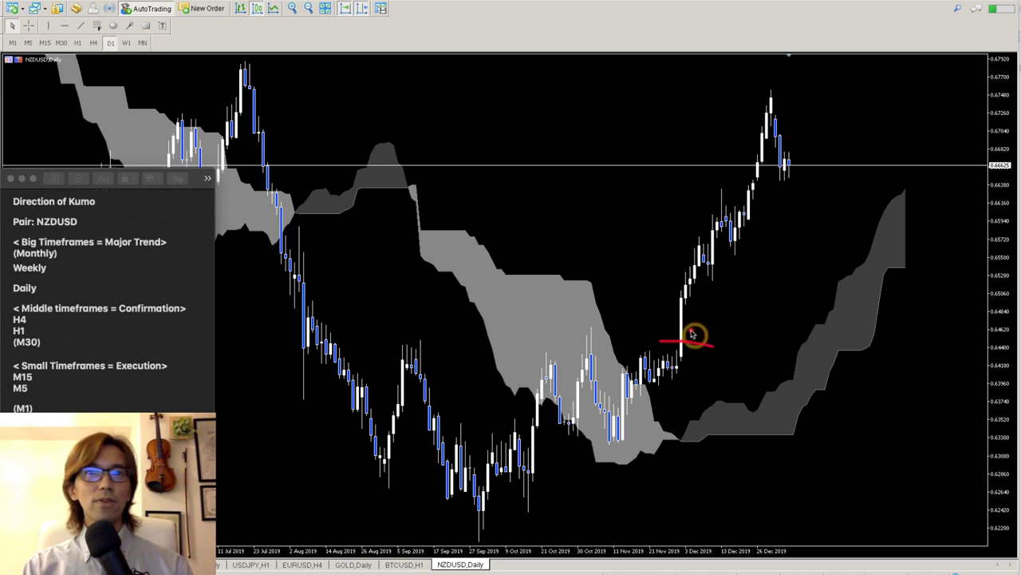
pyautogui.moveTo(684, 296); pyautogui.dragTo(716, 277)
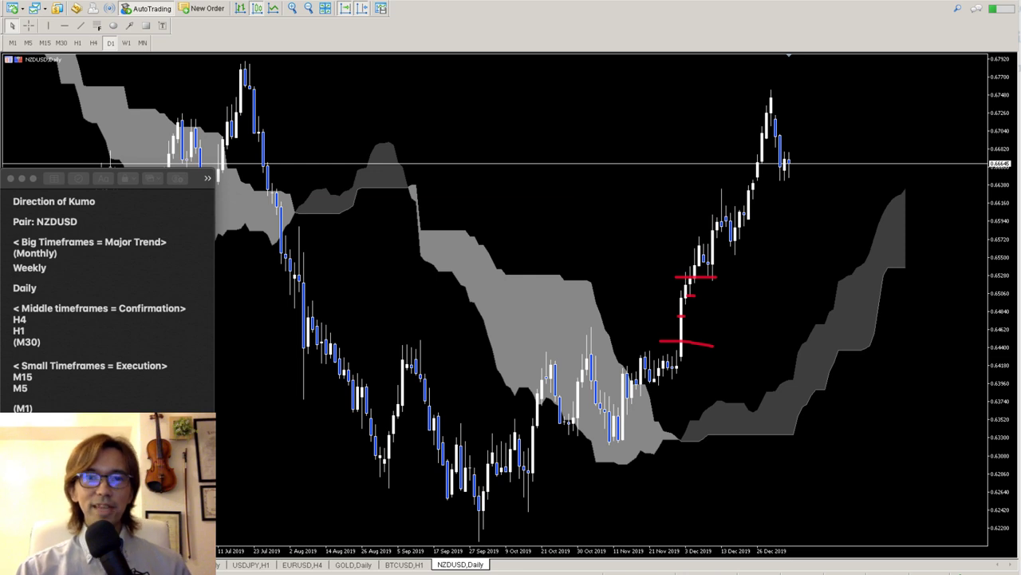
pyautogui.click(520, 306)
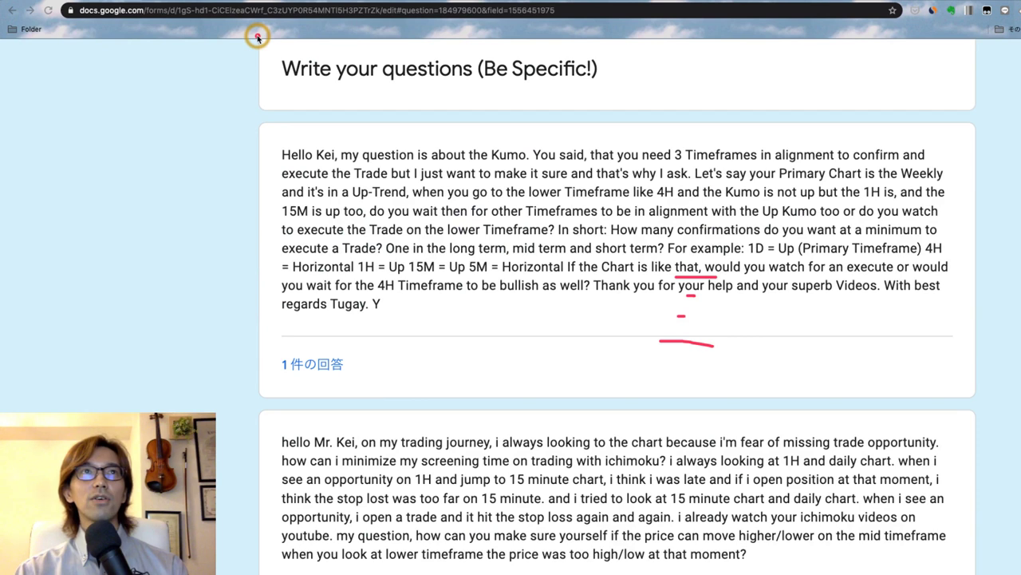
pyautogui.hotkey('ctrl', 'Left')
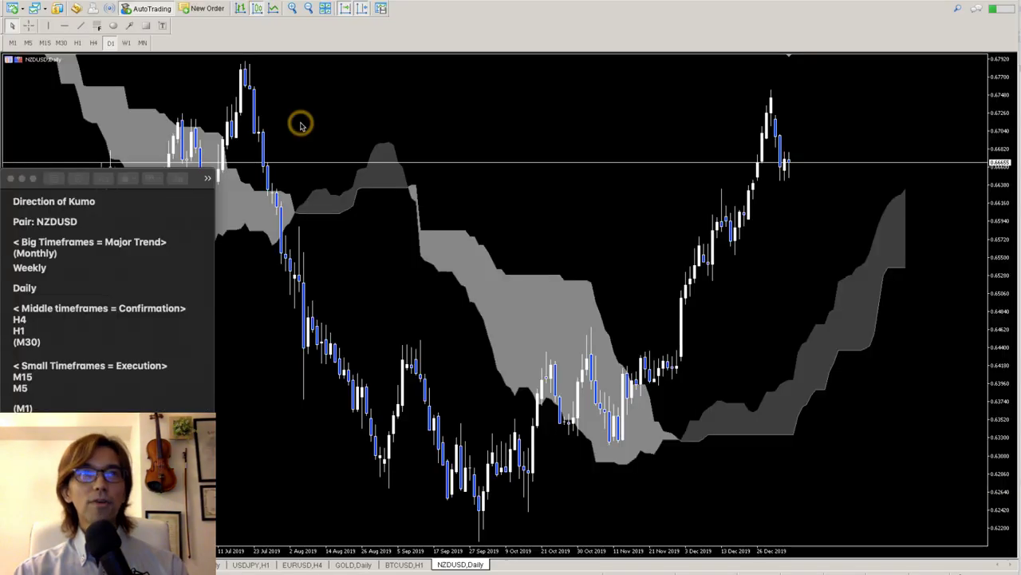
# Switch to the browser's "Question form for Ichimoku Kinko Hyo in 2020" and look through its fields to the end and back to the start
pyautogui.hotkey('ctrl', 'Right')
pyautogui.hotkey('ctrl', 'Right')
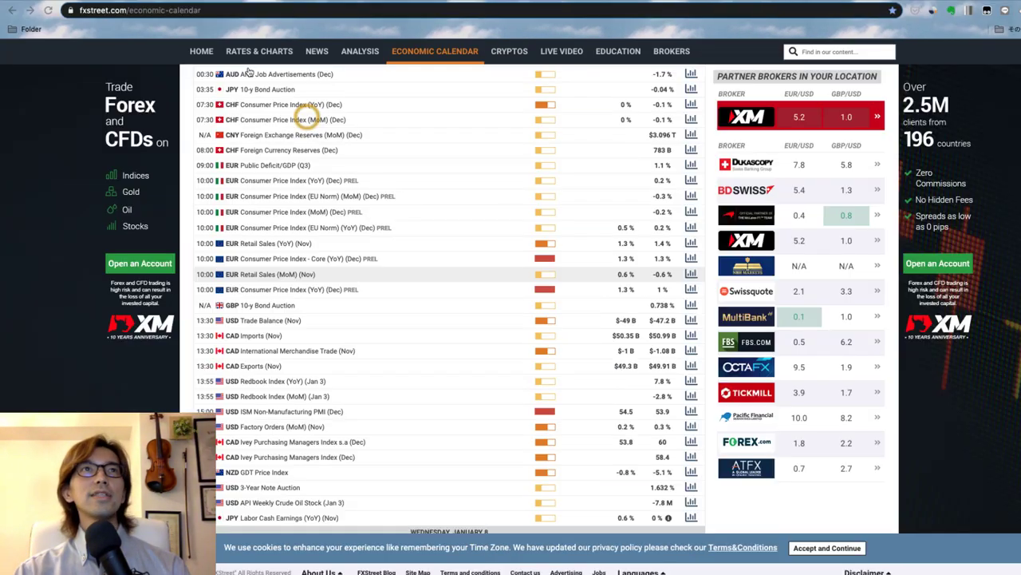
pyautogui.hotkey('ctrl', 'Left')
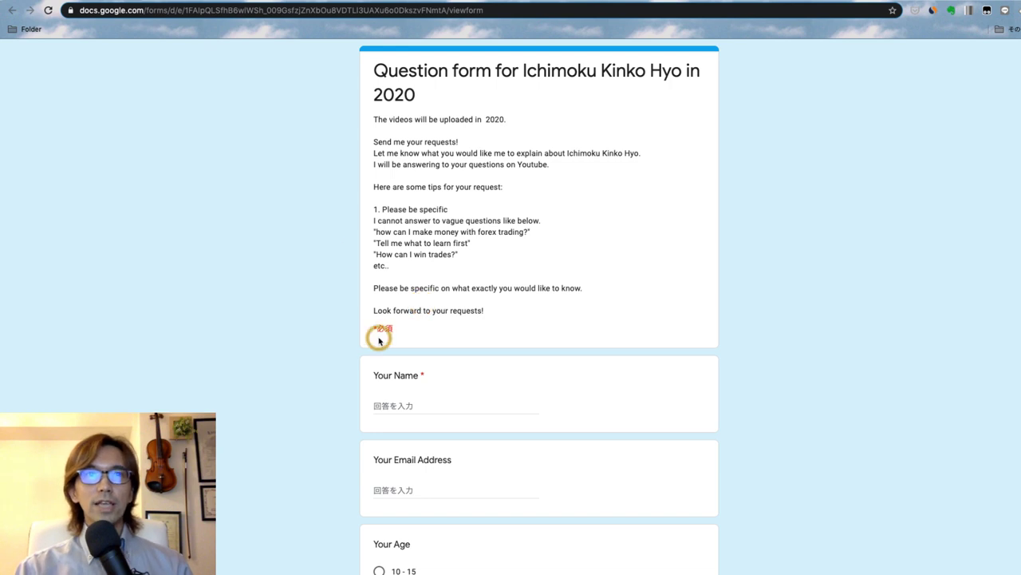
pyautogui.scroll(-2, 302, 388)
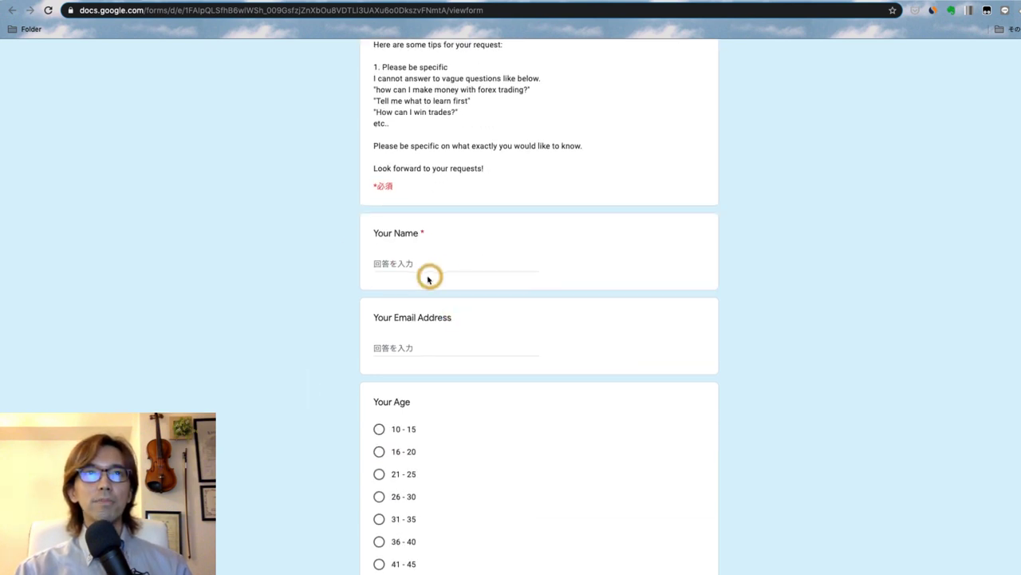
pyautogui.scroll(-10, 264, 511)
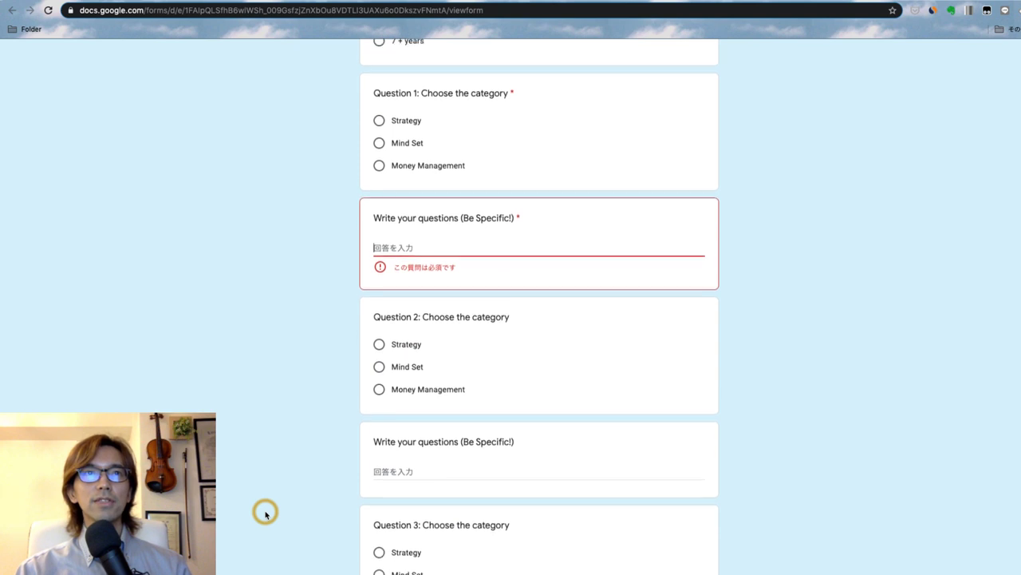
pyautogui.scroll(-7, 290, 489)
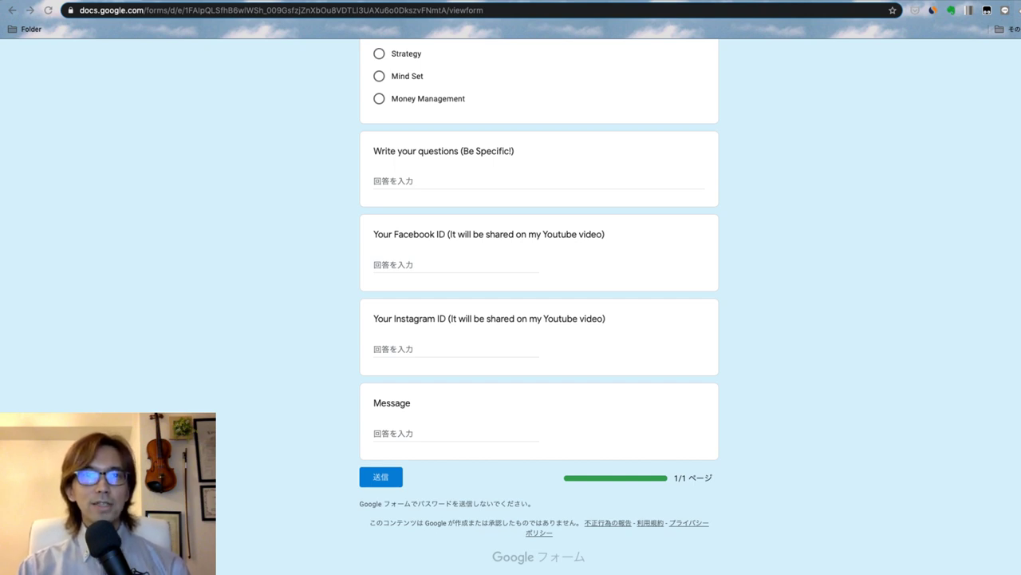
pyautogui.scroll(15, 340, 381)
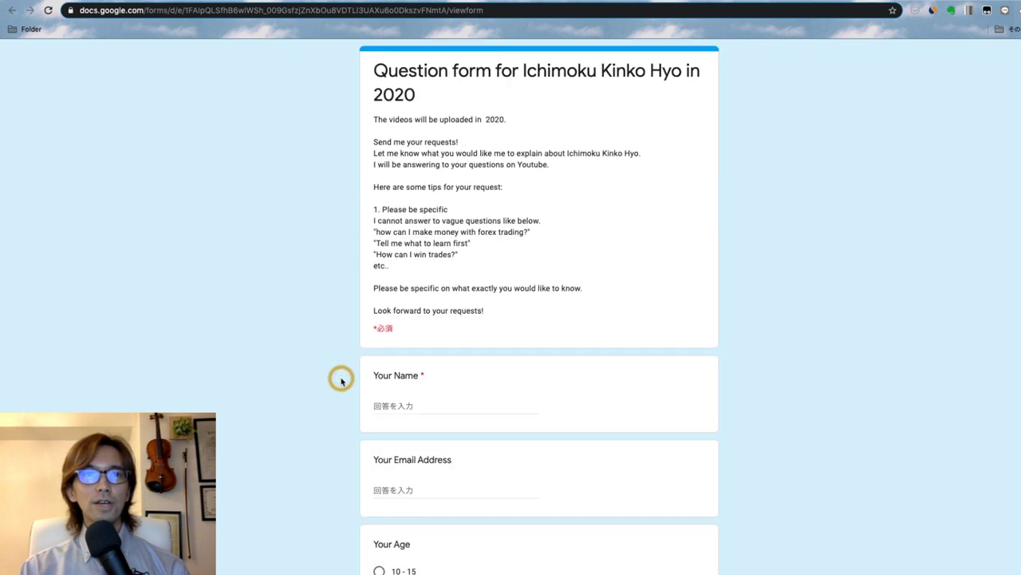